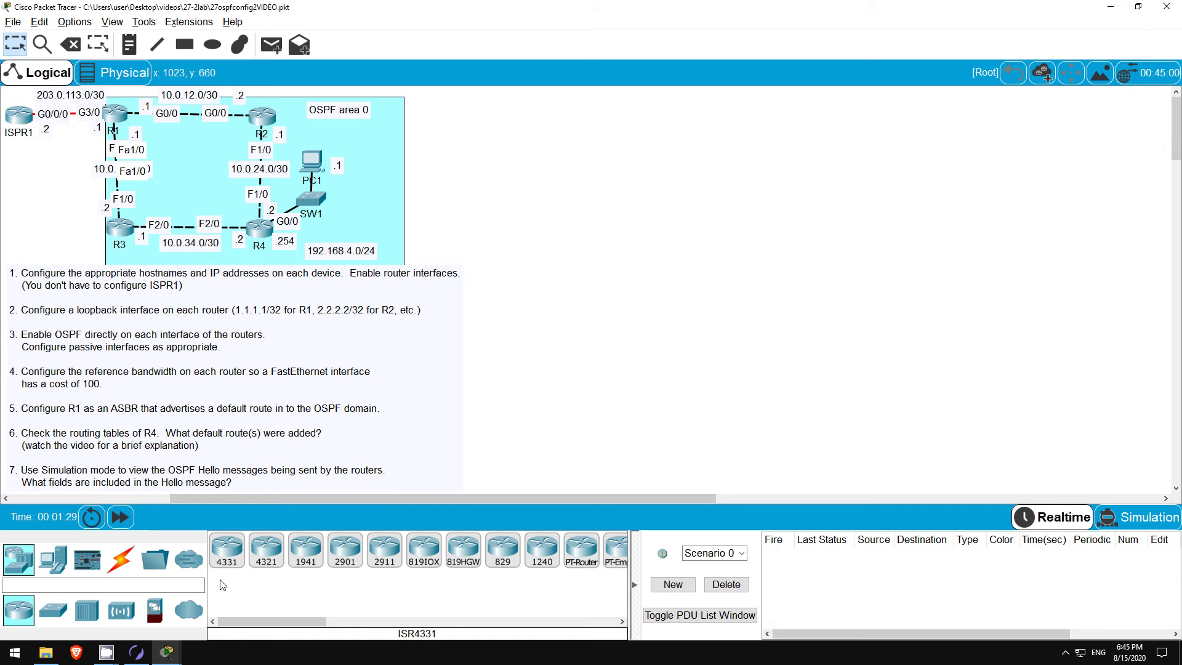
Step: Bring the Boson NetSim window to the front from the taskbar
click(148, 653)
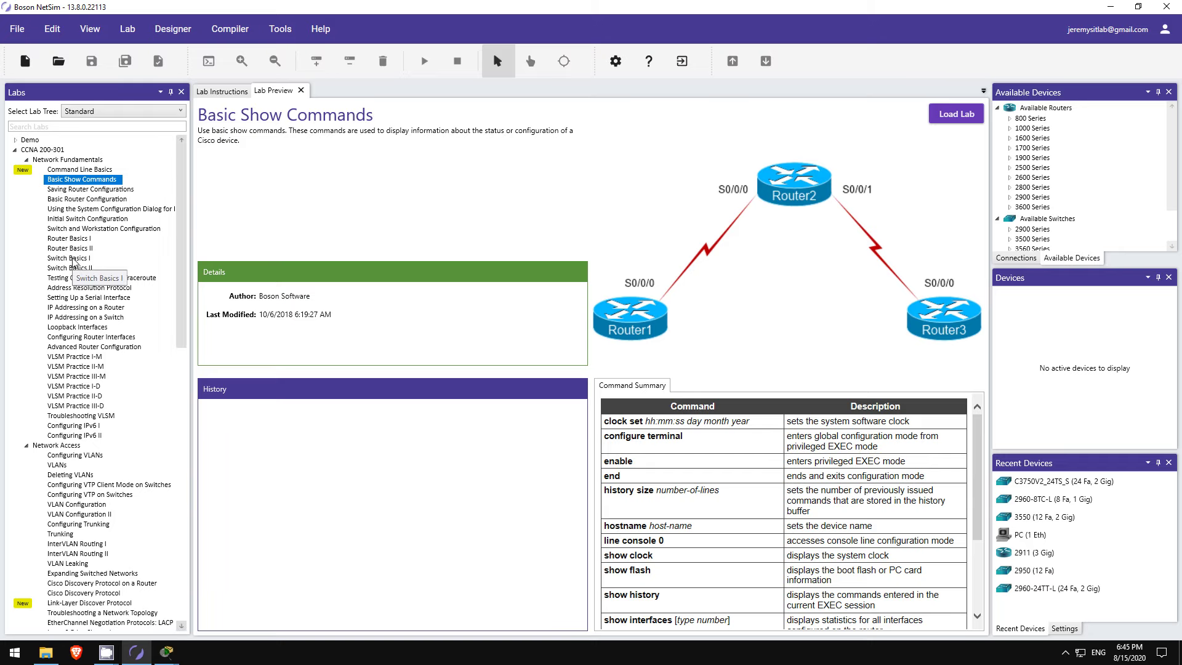
Step: Preview the Switch Basics I, VLSM Practice I-M and I-D, Configuring IPv6 II, VLANs and Trunking labs
click(73, 259)
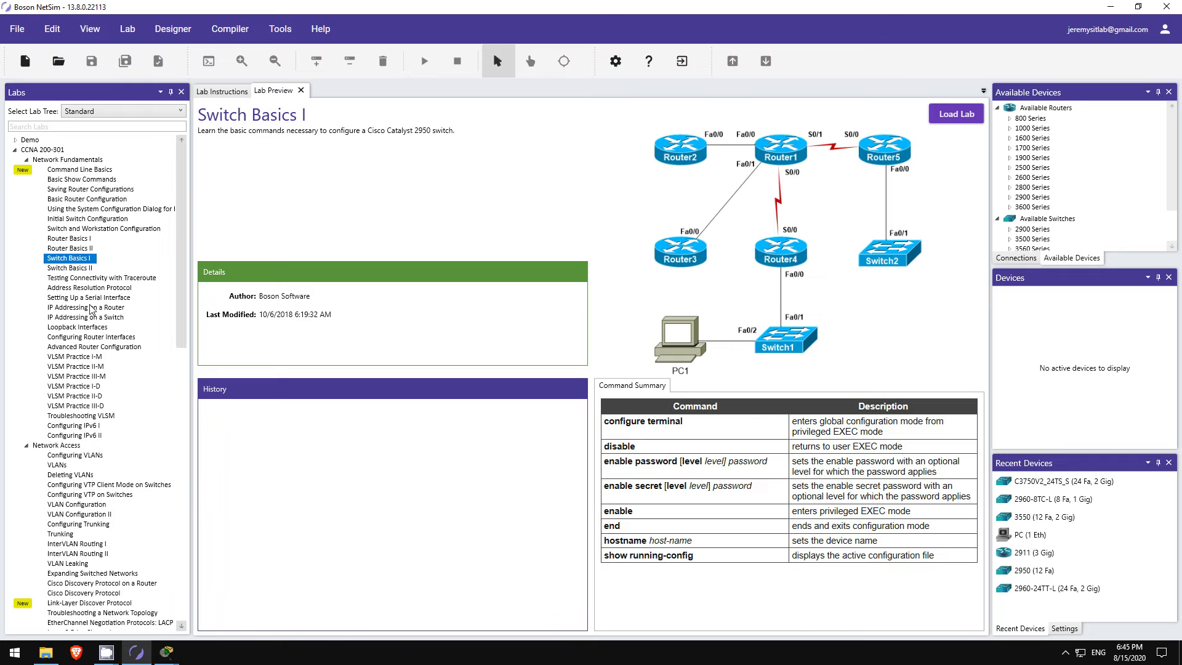
click(97, 357)
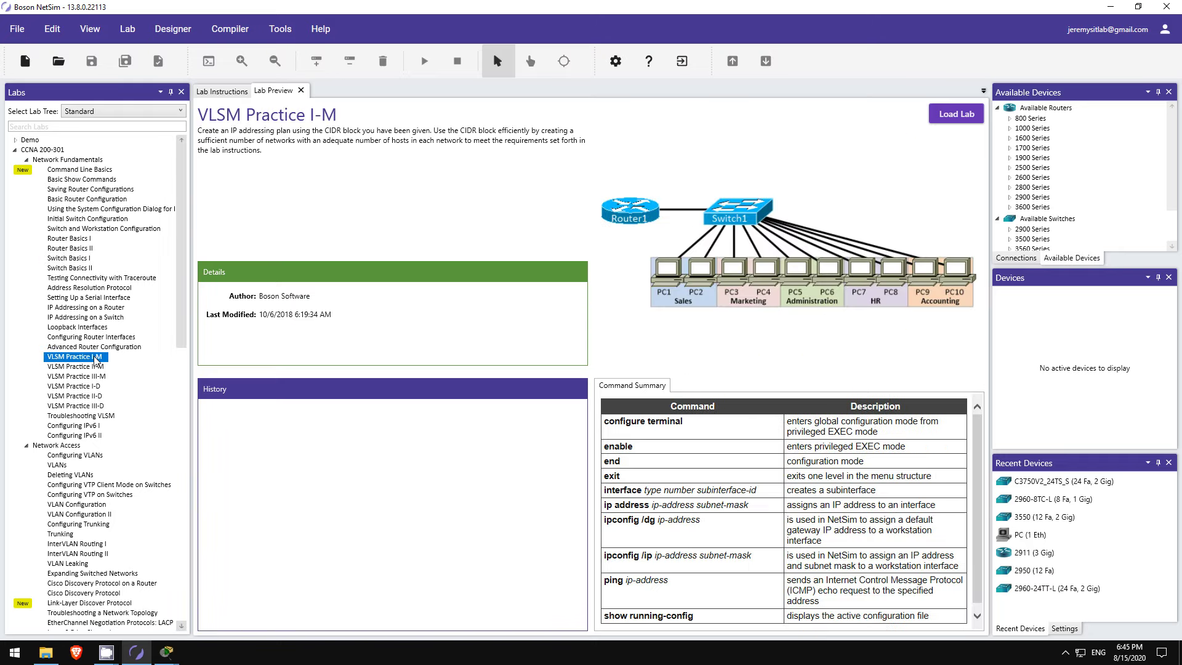
click(93, 386)
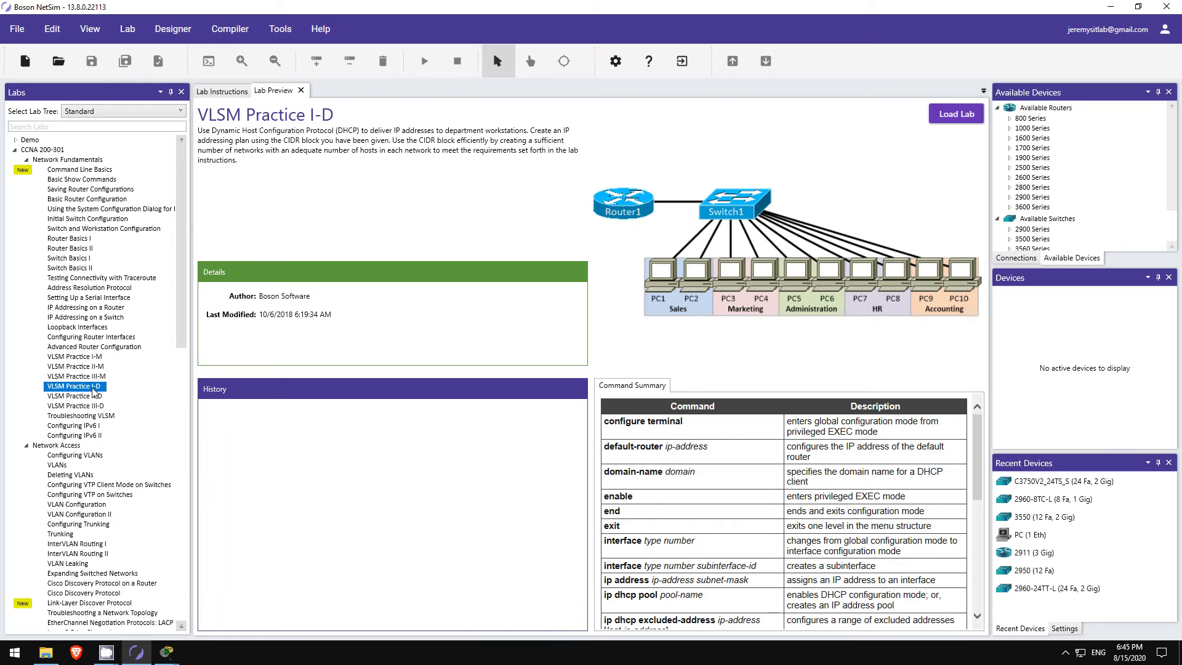
click(94, 436)
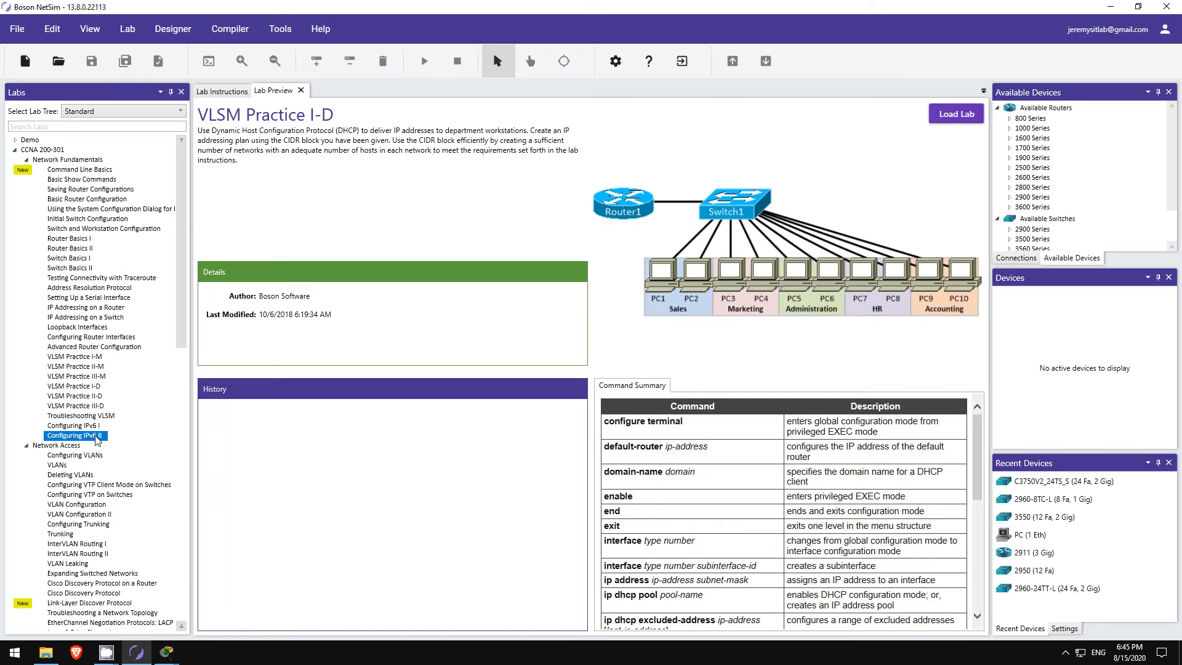
scroll(96, 440, down, 2)
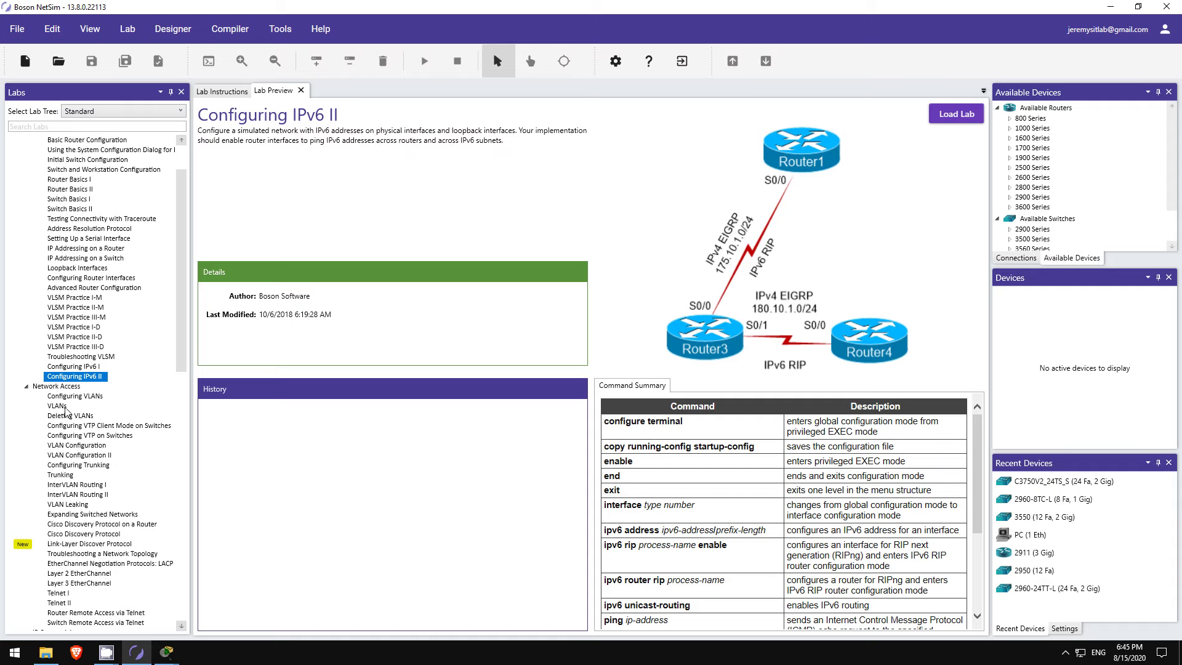
click(58, 406)
click(68, 475)
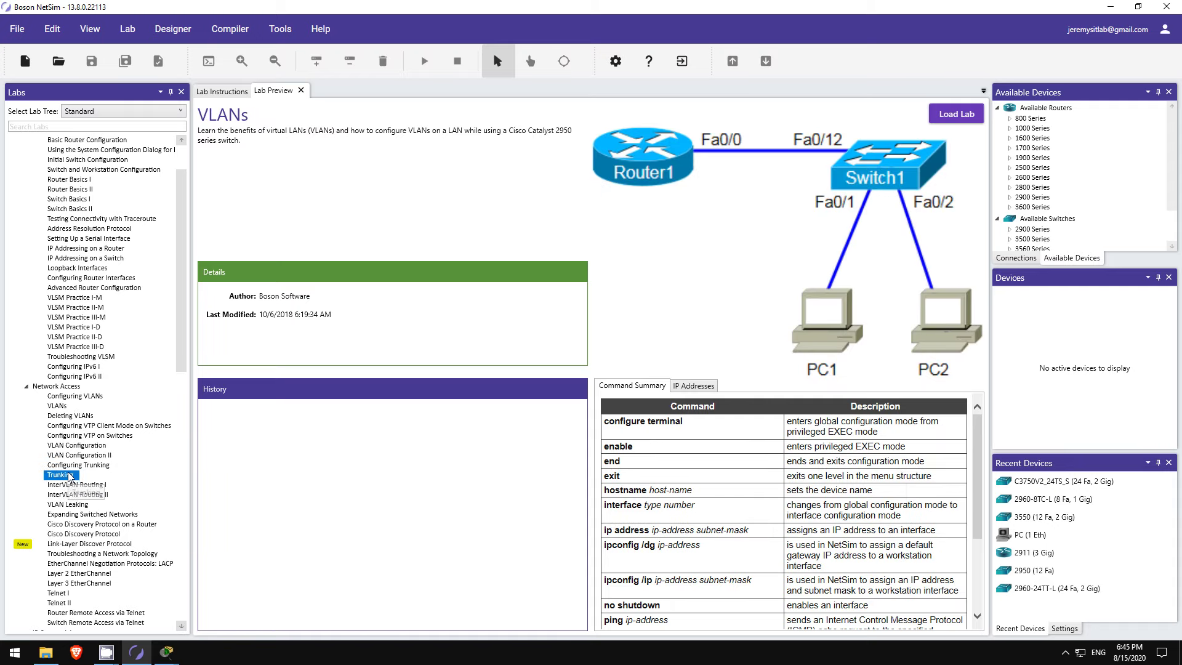
Step: Preview VLAN Leaking, Link-Layer Discovery, Default Routes, OSPF I and OSPF II, ending on Troubleshooting OSPF
scroll(91, 473, down, 2)
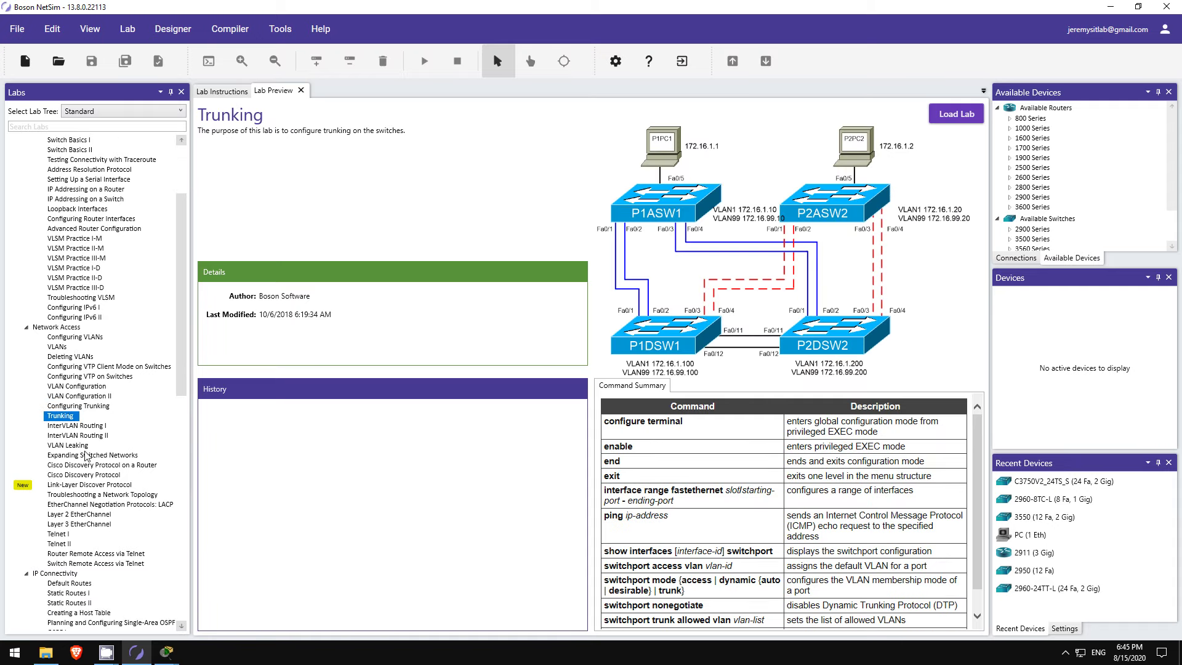
click(79, 447)
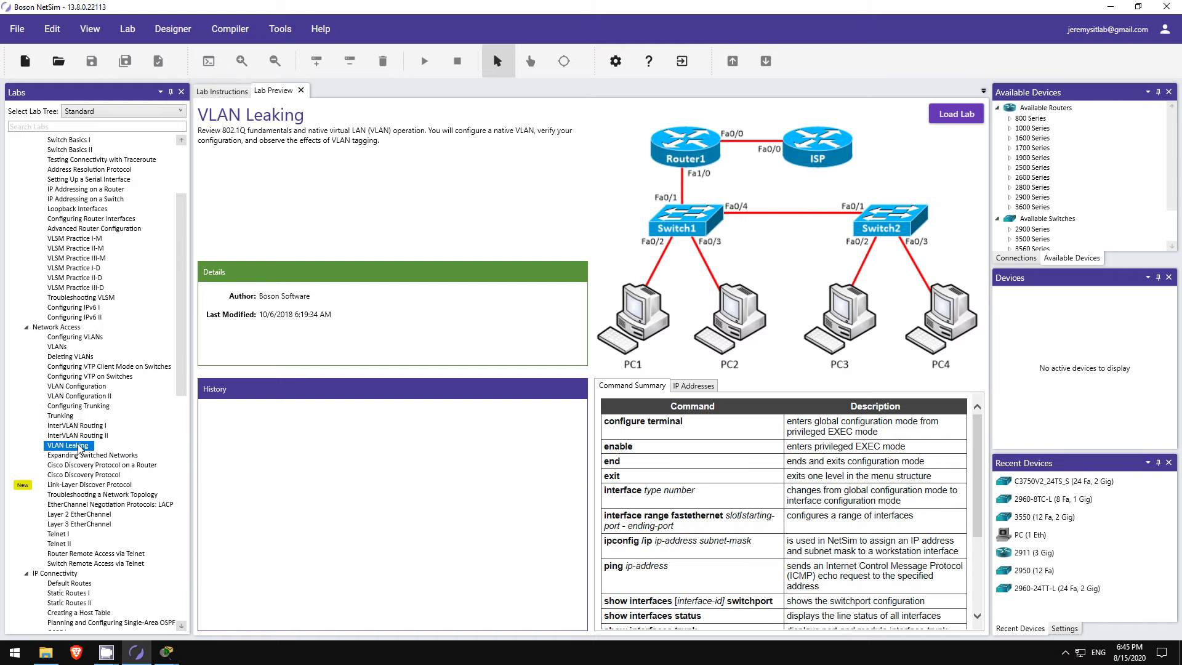
scroll(80, 453, down, 2)
click(79, 428)
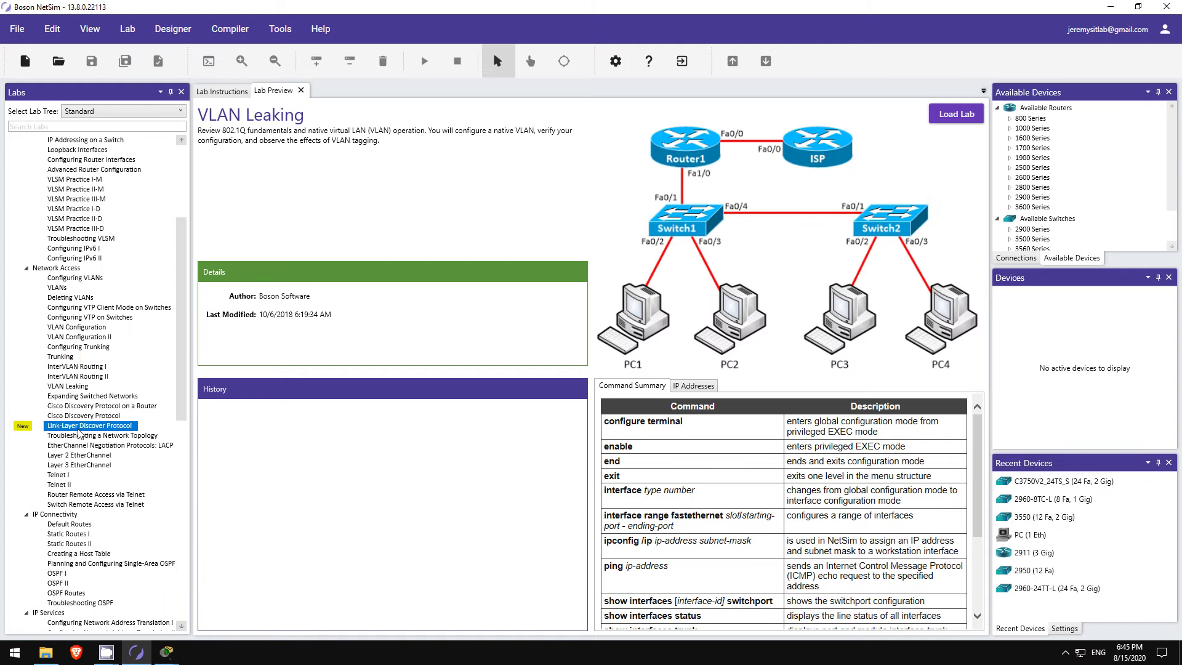
scroll(80, 434, down, 2)
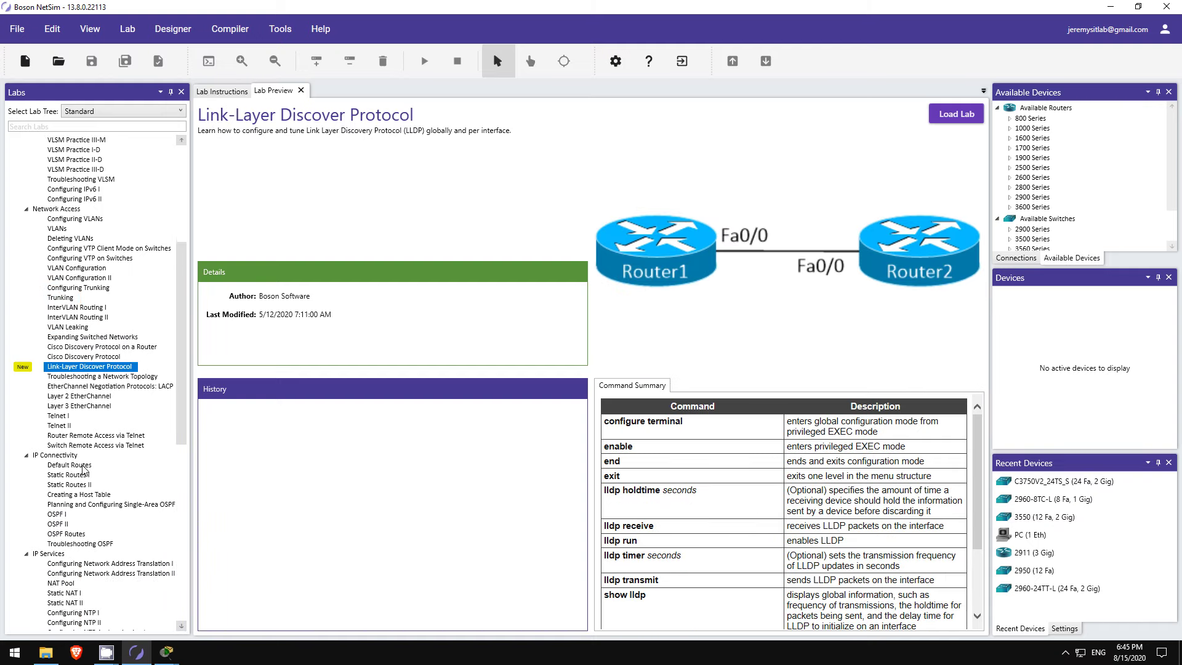
click(83, 466)
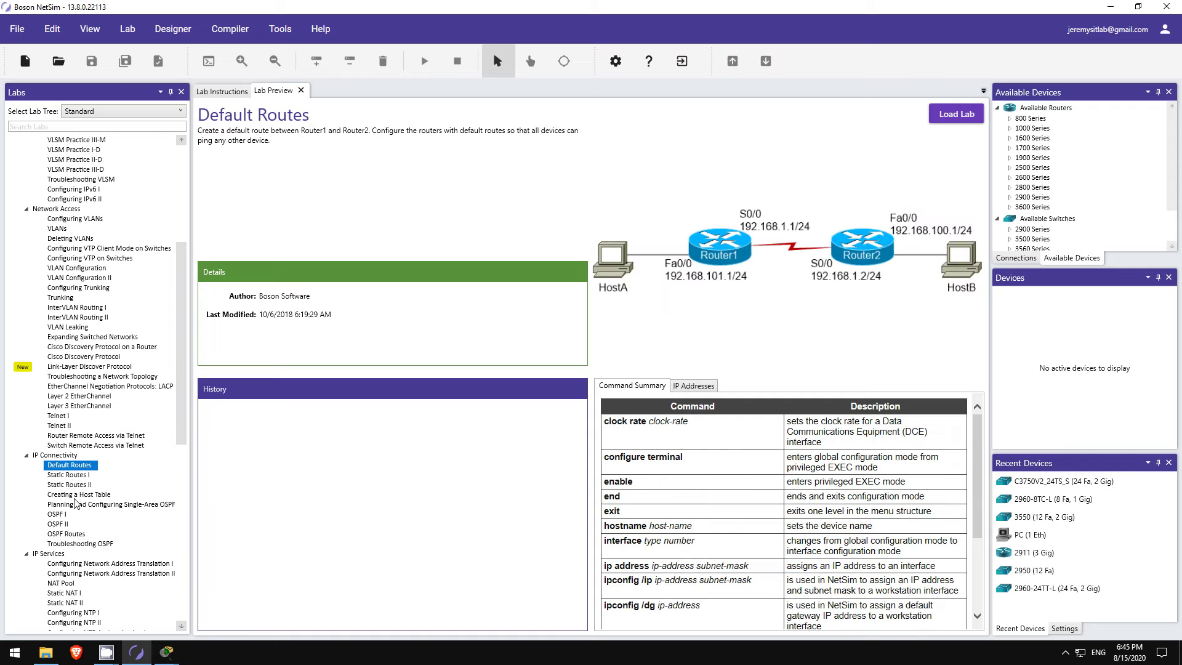
click(67, 514)
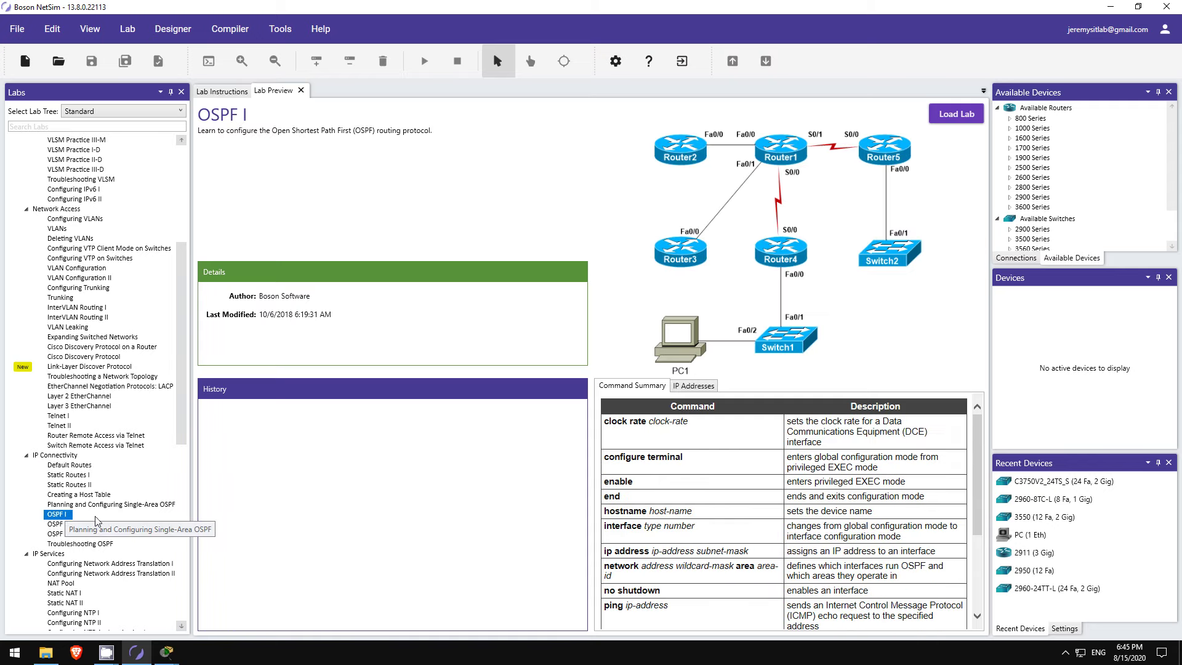
click(70, 525)
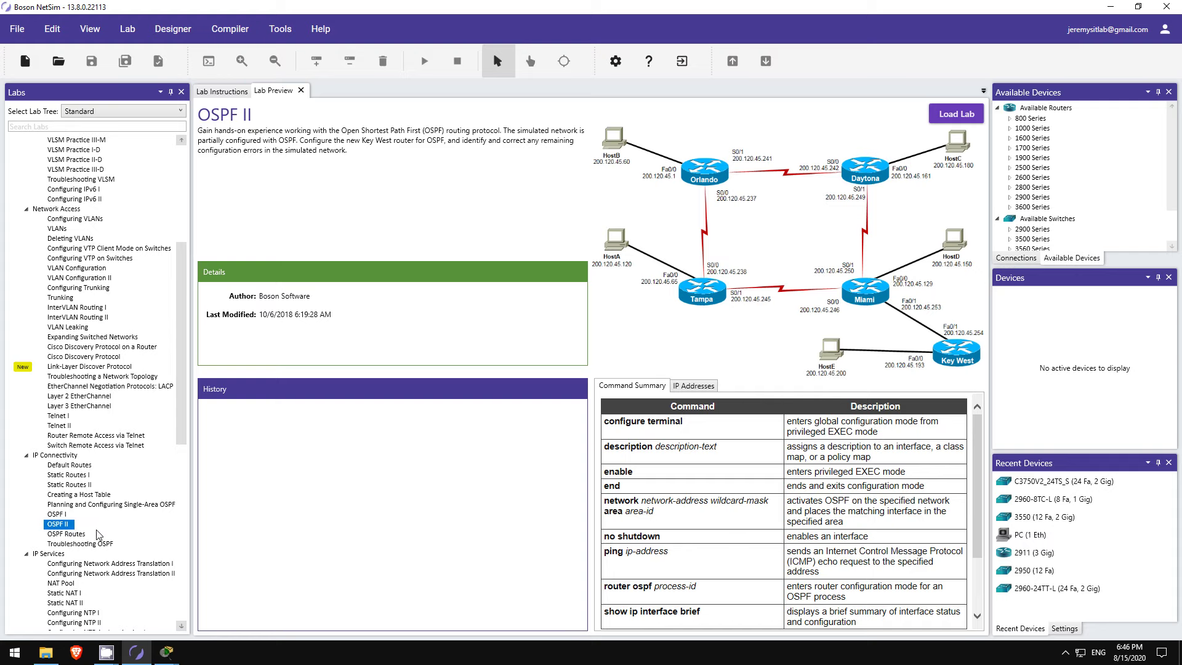
click(94, 545)
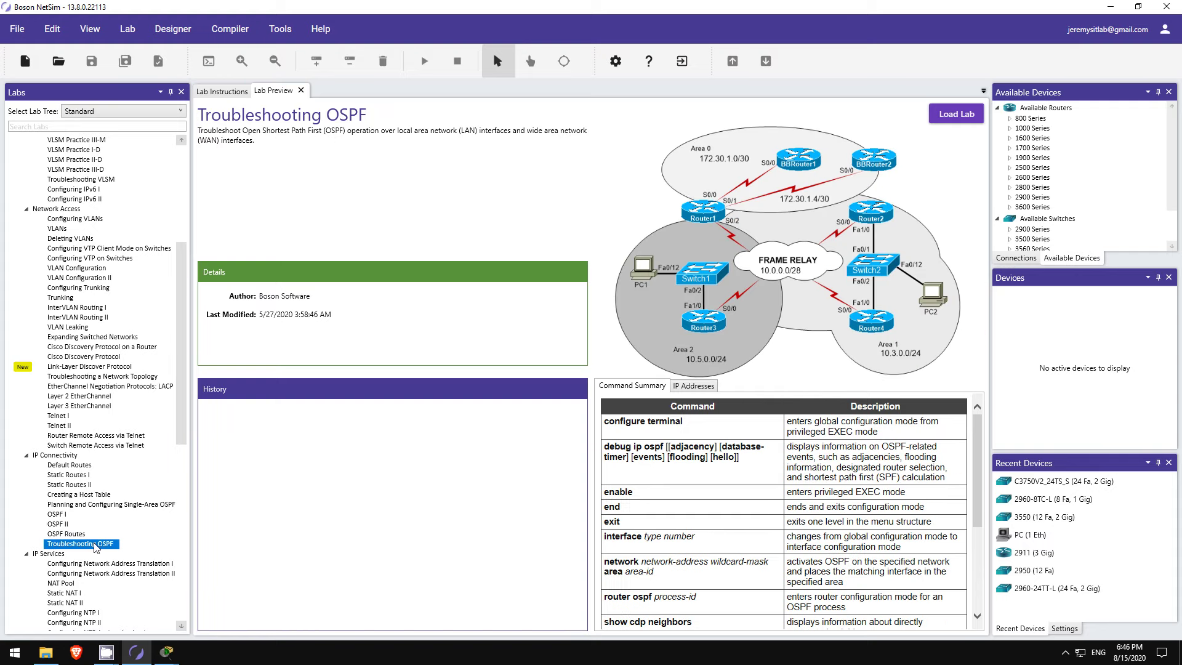
Step: Return to Packet Tracer and open router R1's CLI showing its boot messages
mouse_move(166, 651)
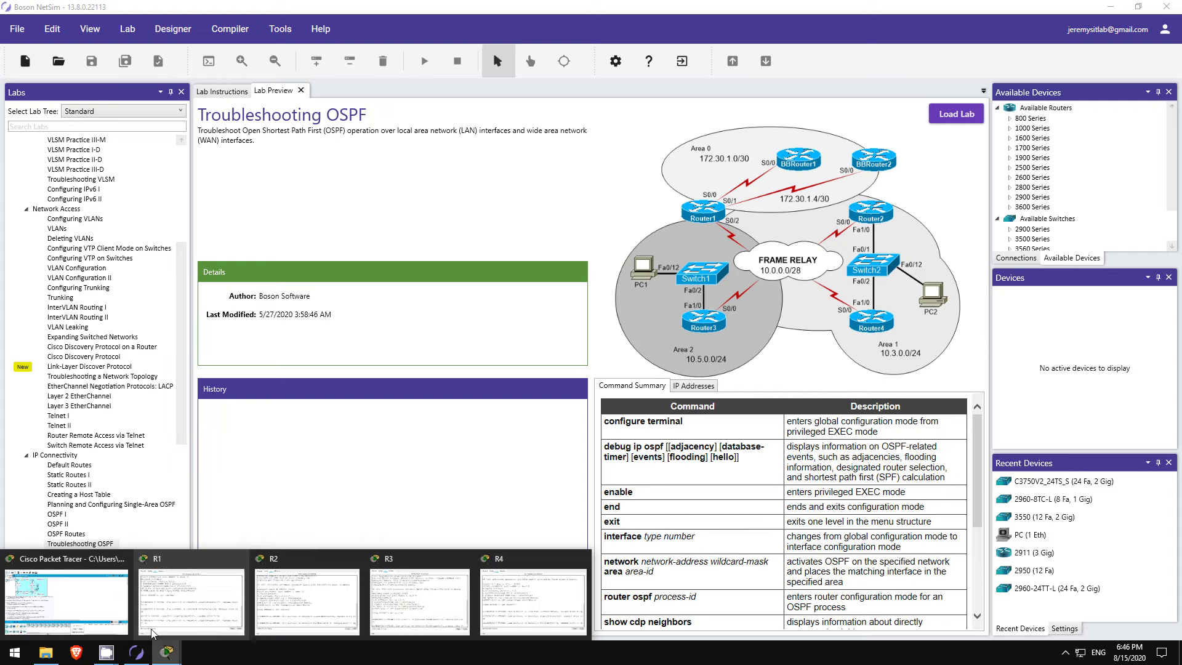
click(105, 611)
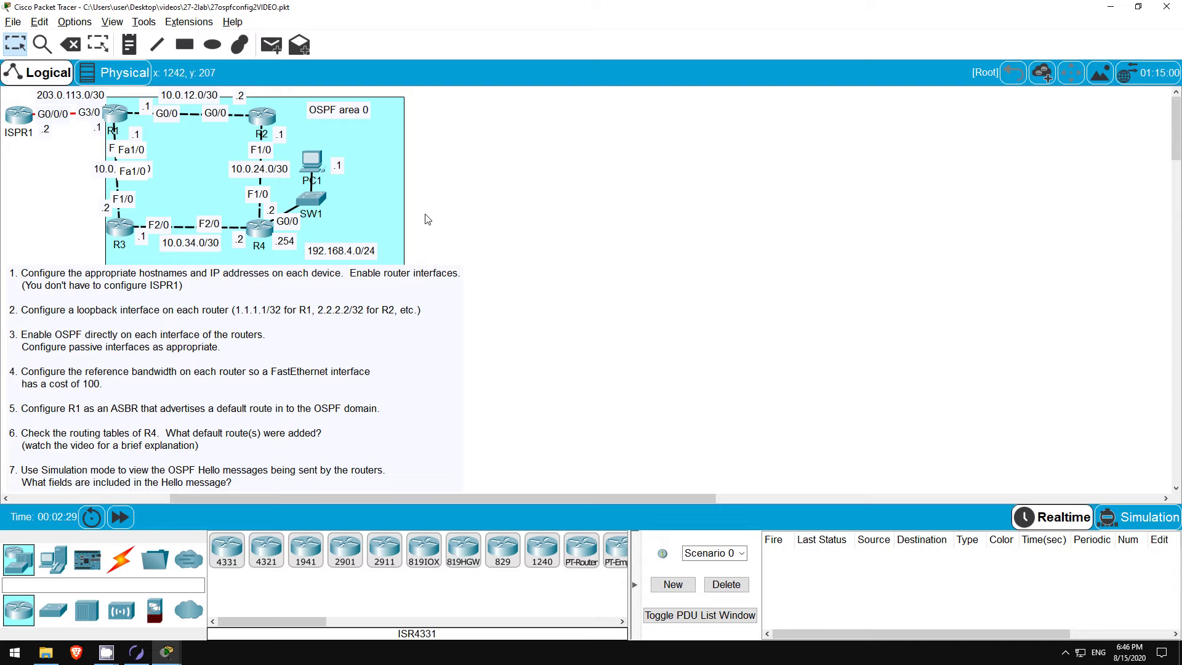
click(114, 114)
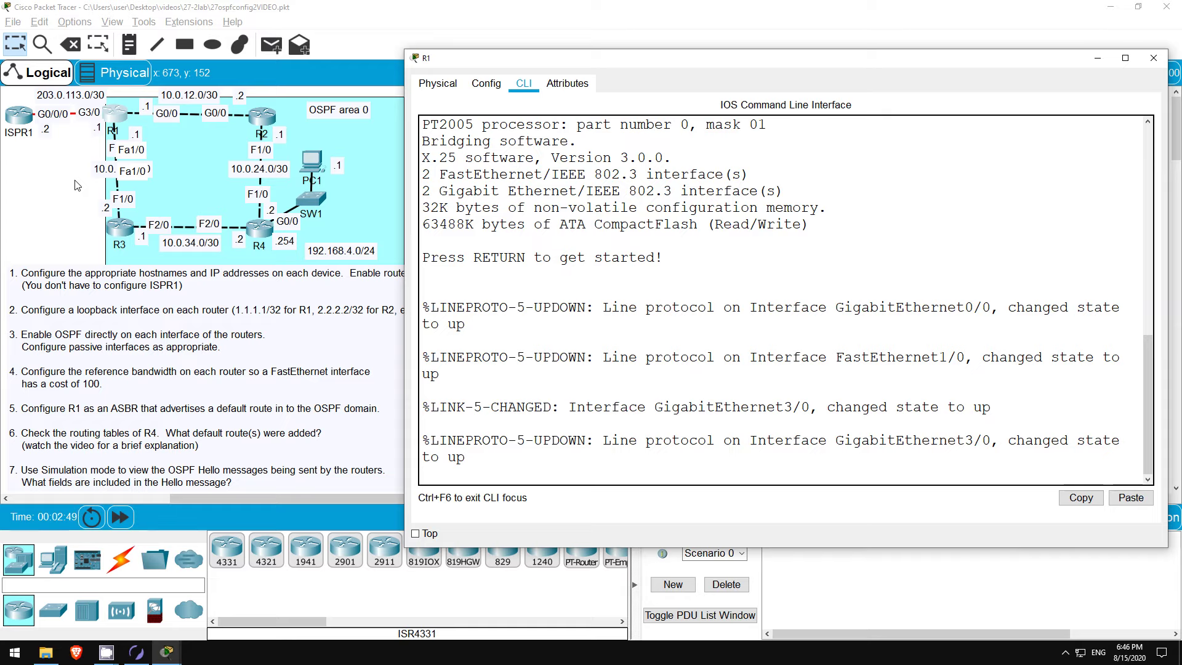
Step: On R1, enter global configuration and select the interface range g0/0, f1/0, loopback 0
key(Return)
key(Return)
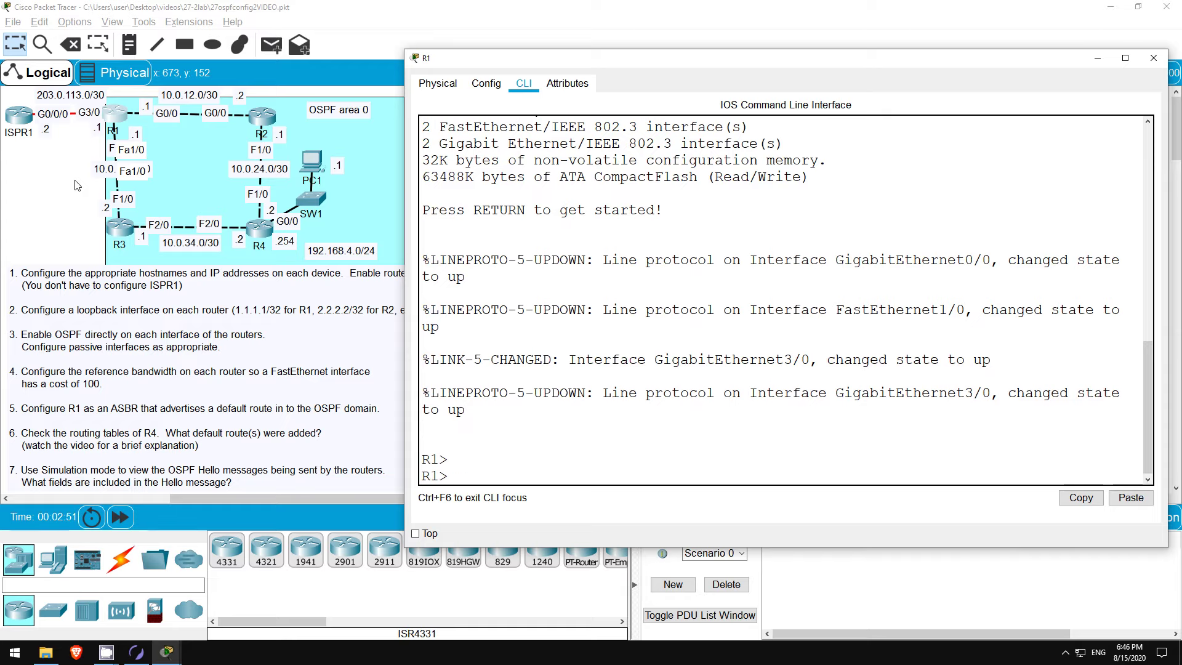
text(en)
key(Tab)
key(Return)
text(conf t)
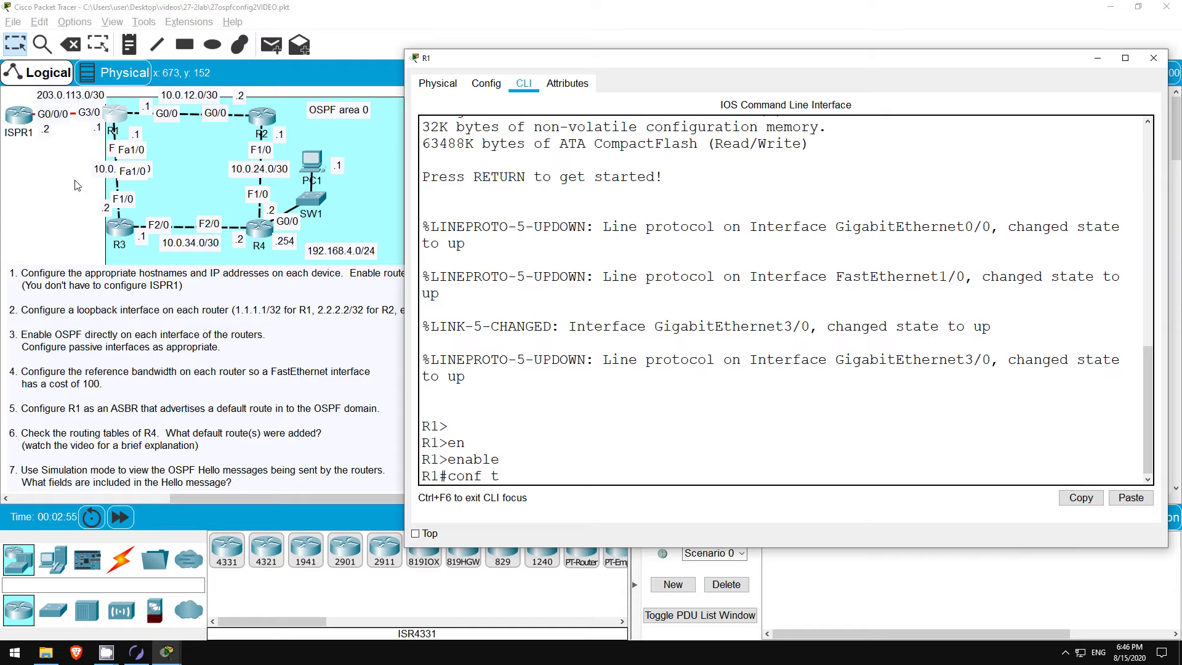
key(Return)
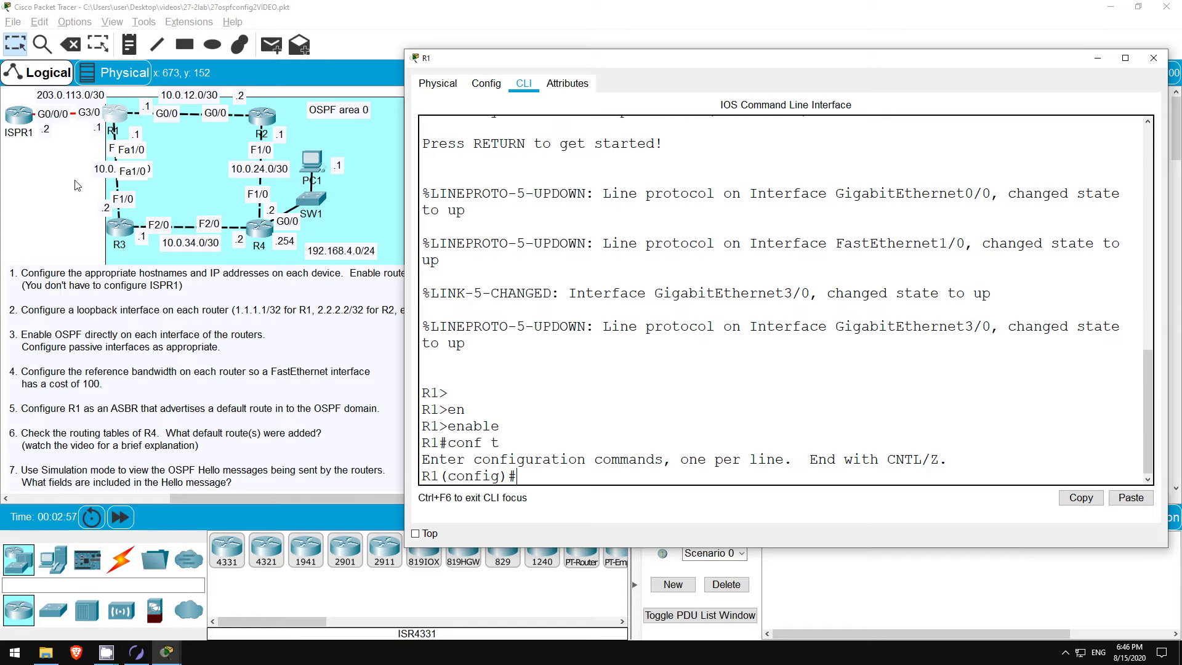
text(int)
key(Tab)
text(range)
key(Tab)
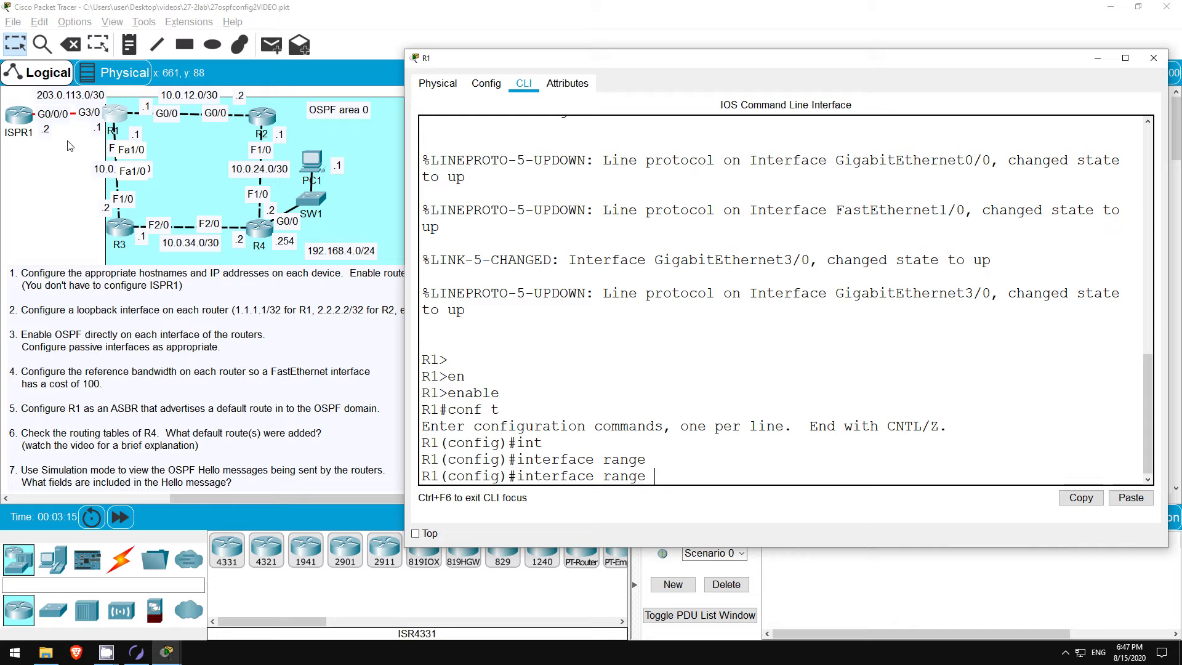
text(g0/0, f1/0, lo)
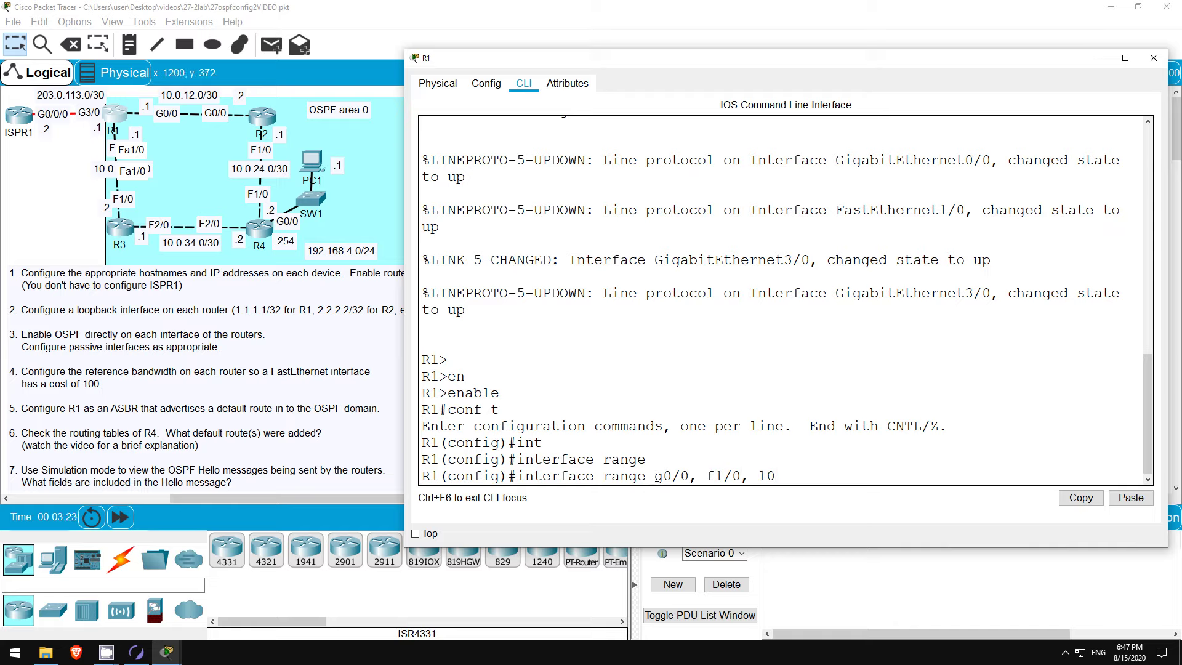
drag(655, 476, 794, 478)
click(795, 477)
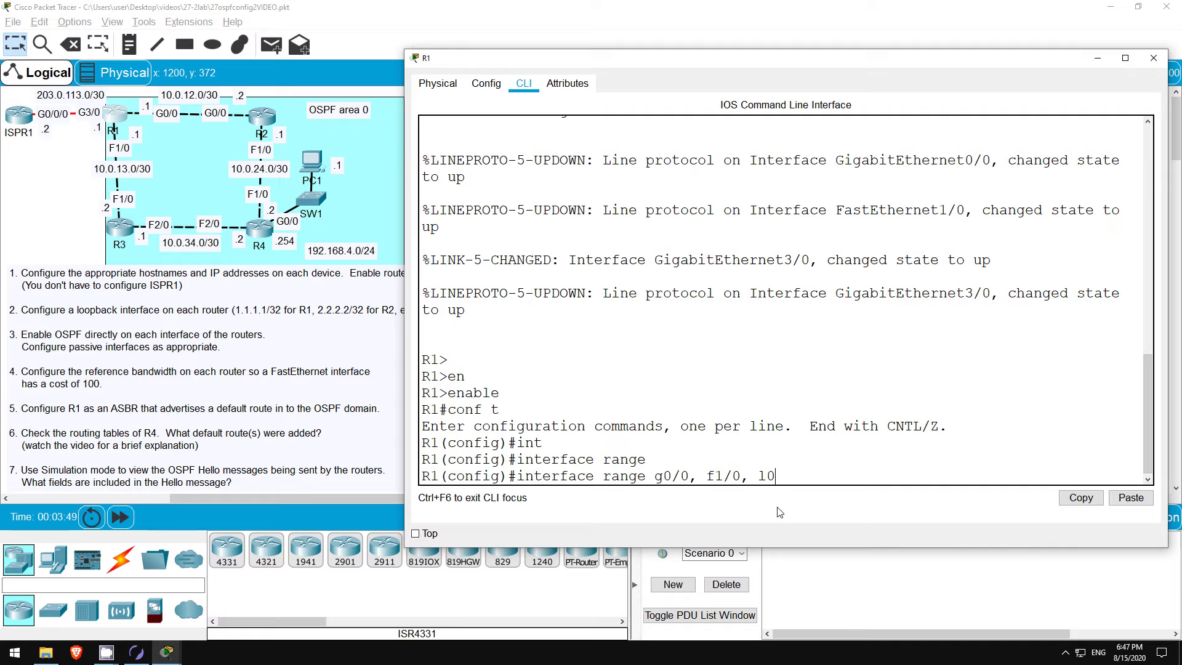
key(Return)
Step: Enable OSPF 1 area 0 on those interfaces and check it with do sh ip proto
text(ip ospf a)
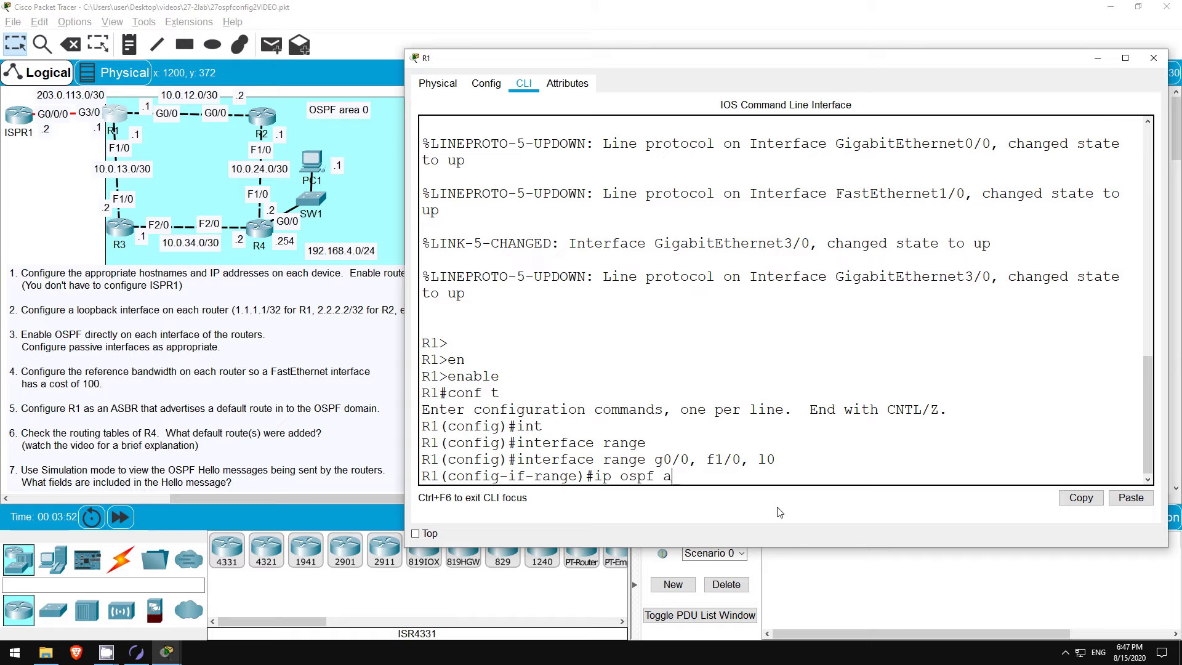
key(BackSpace)
text(1 area 0)
key(Return)
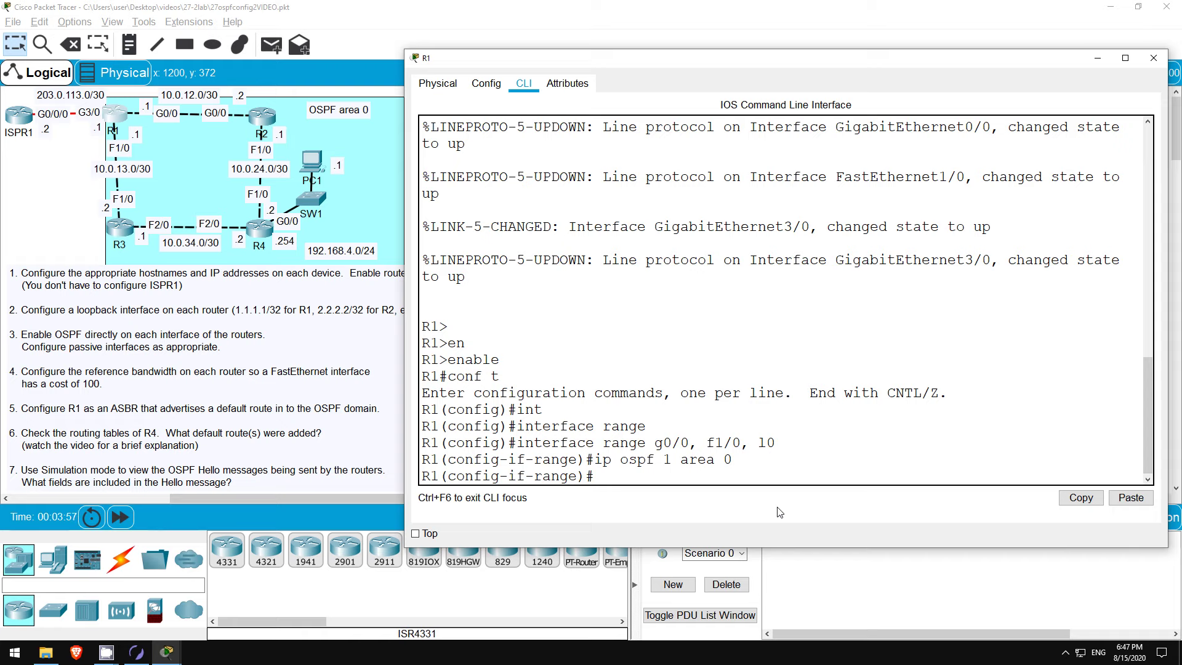
text(do sh ip proto)
key(Return)
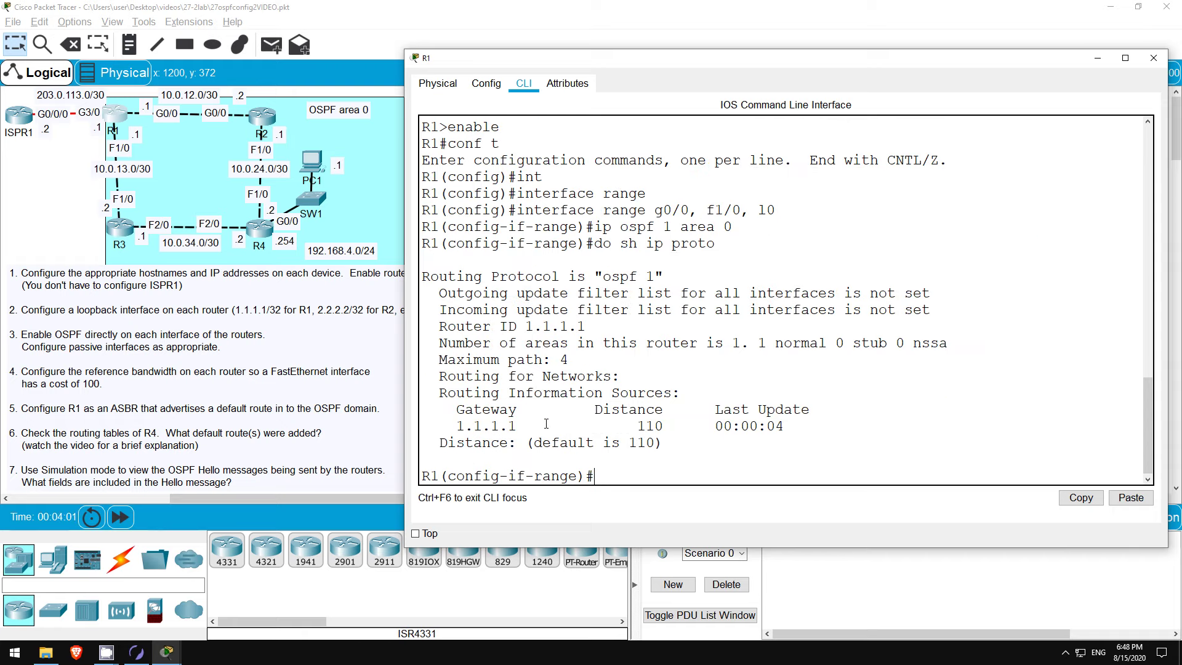
Step: After reviewing the Routing for Networks output, make R1's loopback l0 passive under router ospf 1
drag(431, 376, 628, 382)
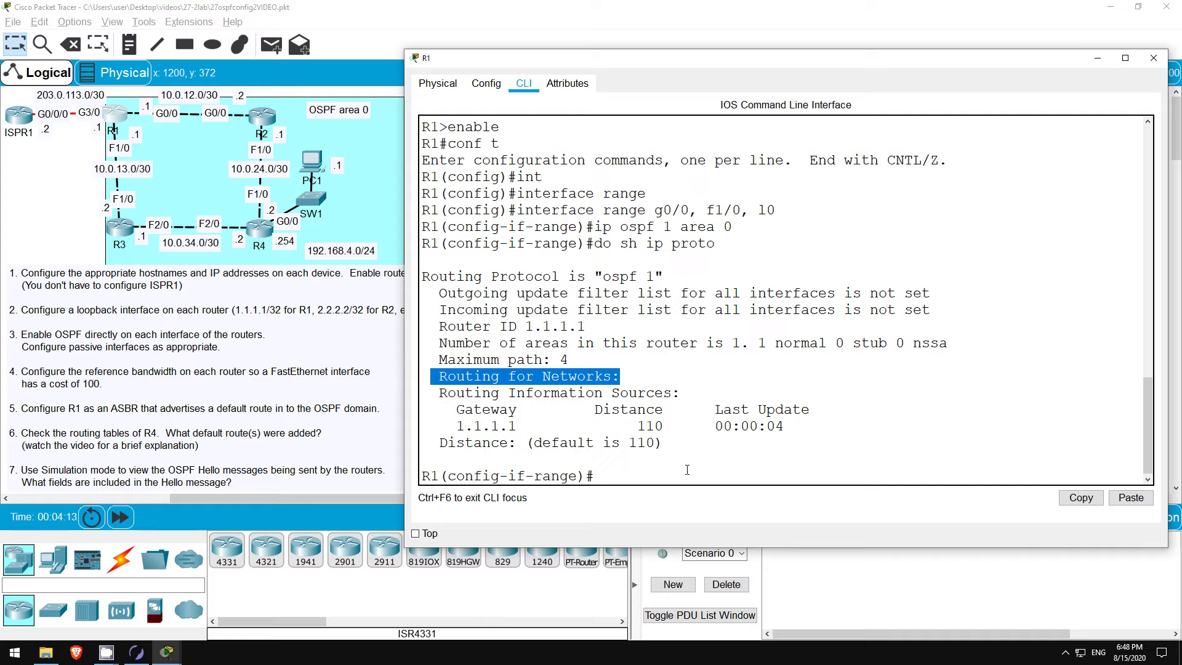
click(677, 479)
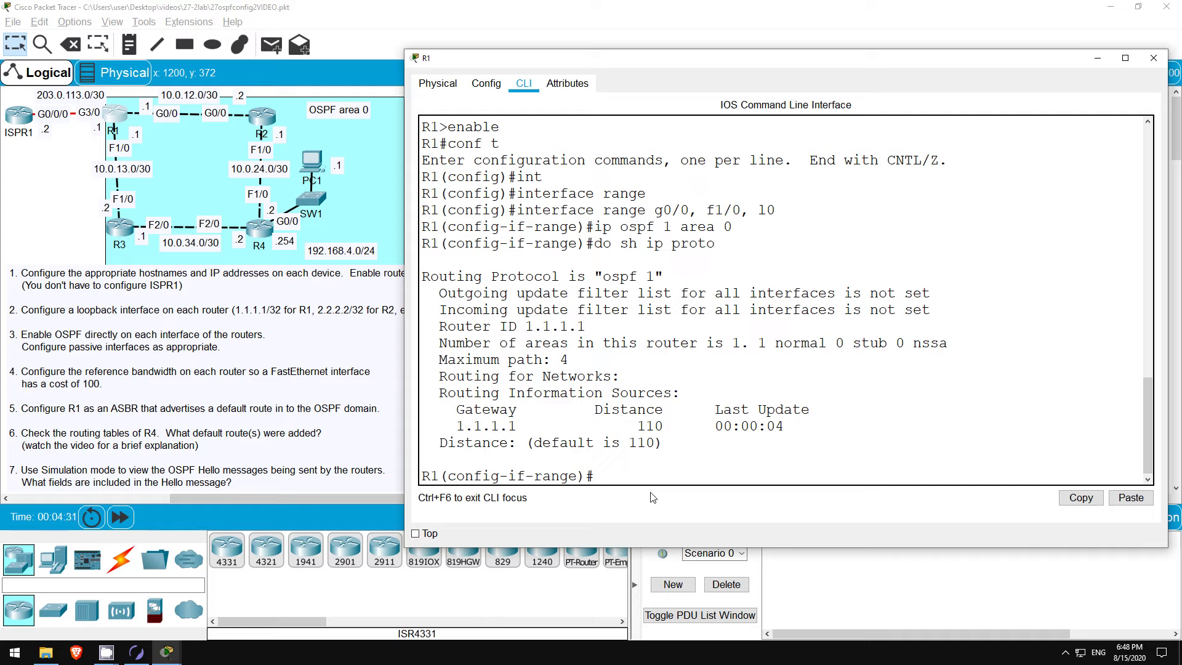
text(router ospf 1)
key(Return)
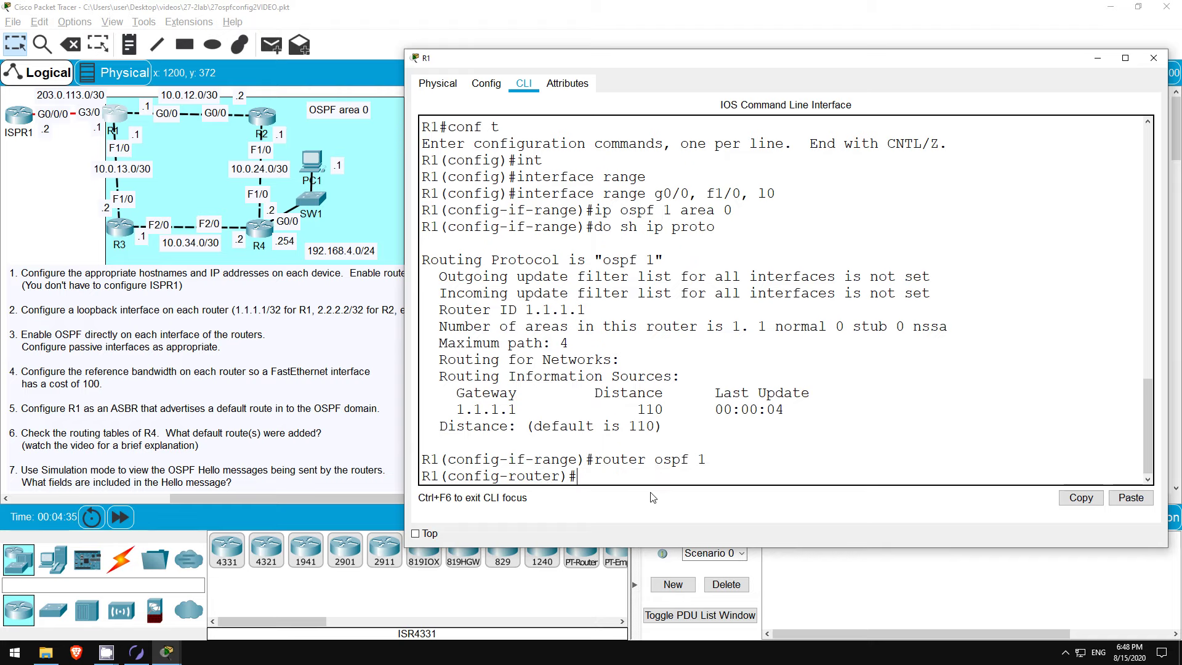
text(pass)
key(Tab)
text(def)
key(Tab)
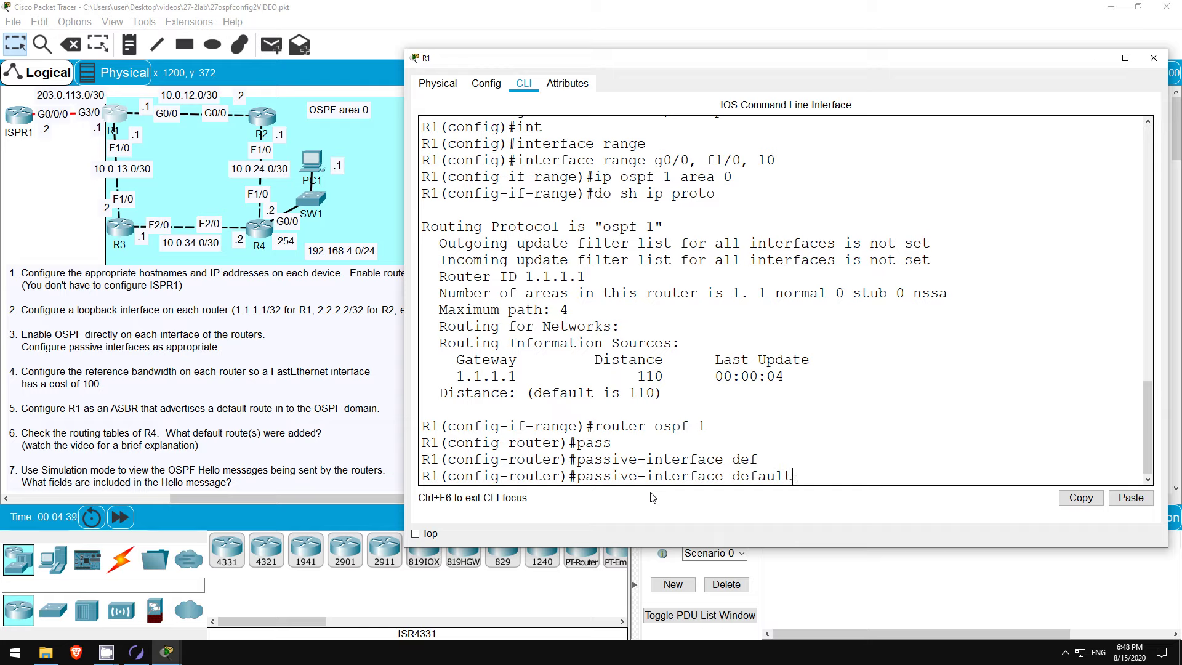
key(BackSpace)
key(BackSpace)
key(BackSpace)
key(BackSpace)
key(BackSpace)
key(BackSpace)
key(BackSpace)
text(l0)
key(Return)
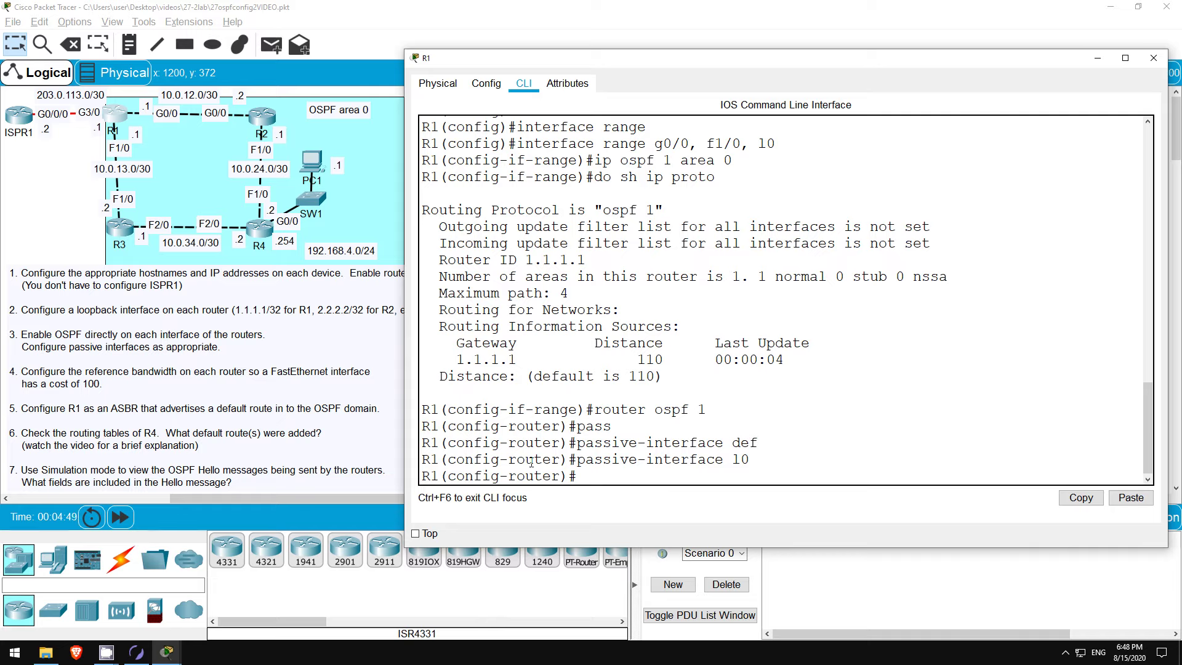
click(261, 116)
Step: Put R2's g0/0, f1/0 and l0 interfaces into OSPF 1 area 0
key(Return)
key(Return)
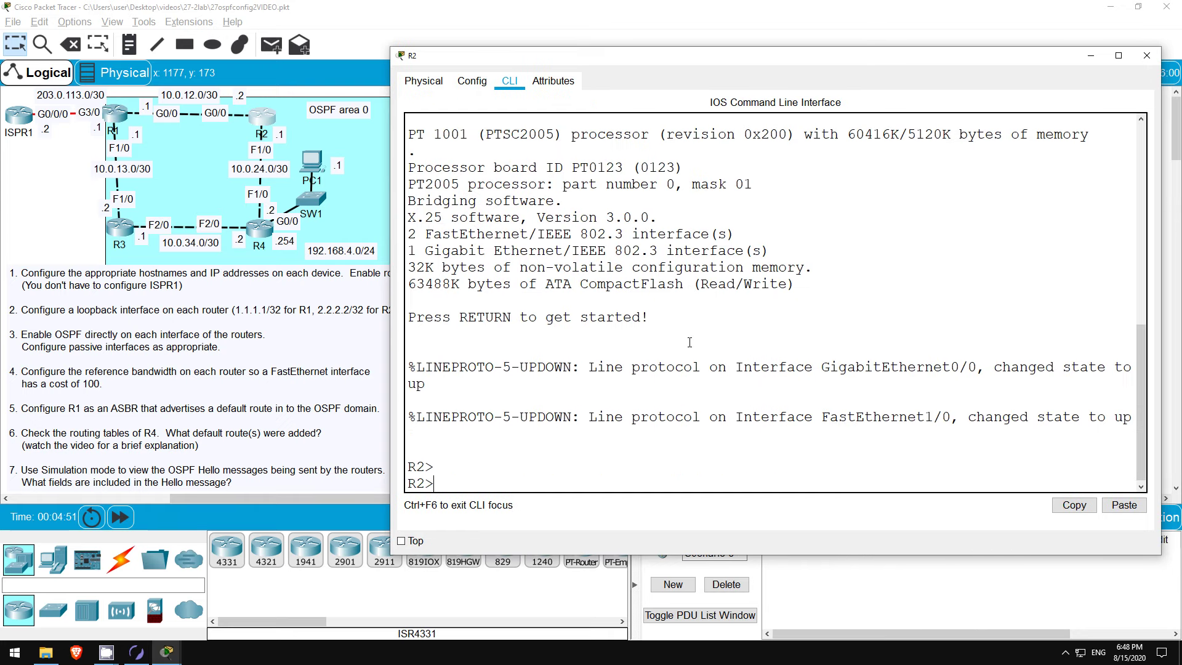
text(en)
key(Tab)
key(Return)
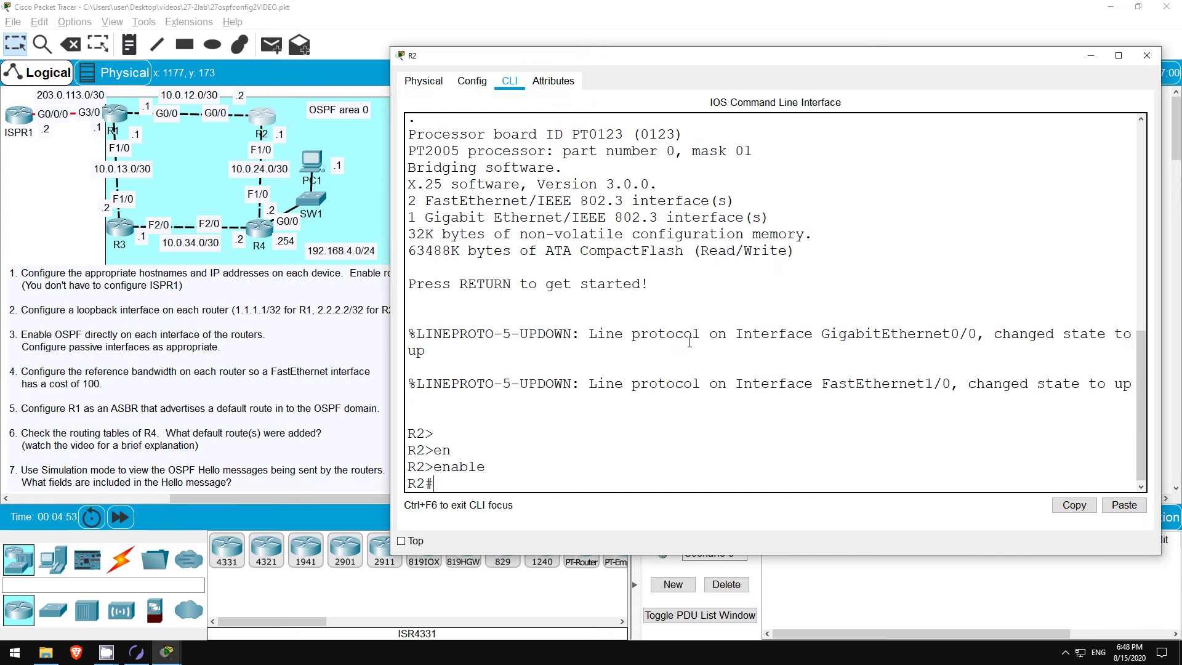
text(conf t)
key(Return)
text(int range)
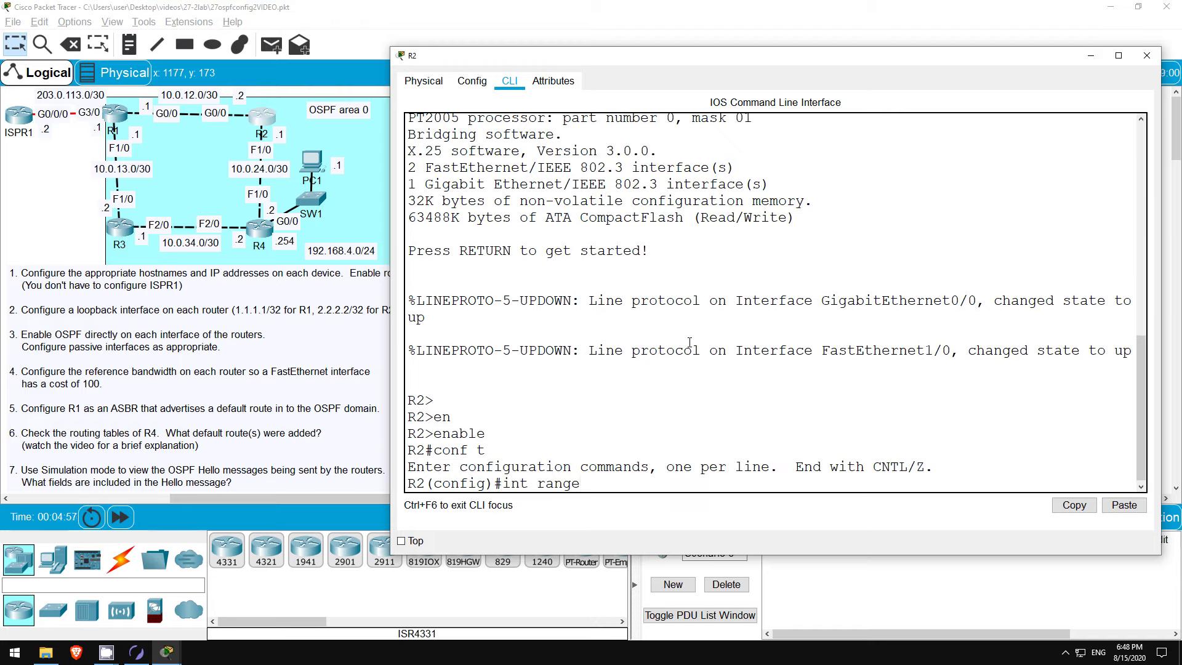
text( g0/0, f1/0, l0)
key(Return)
text(ip ospf 1 area 0)
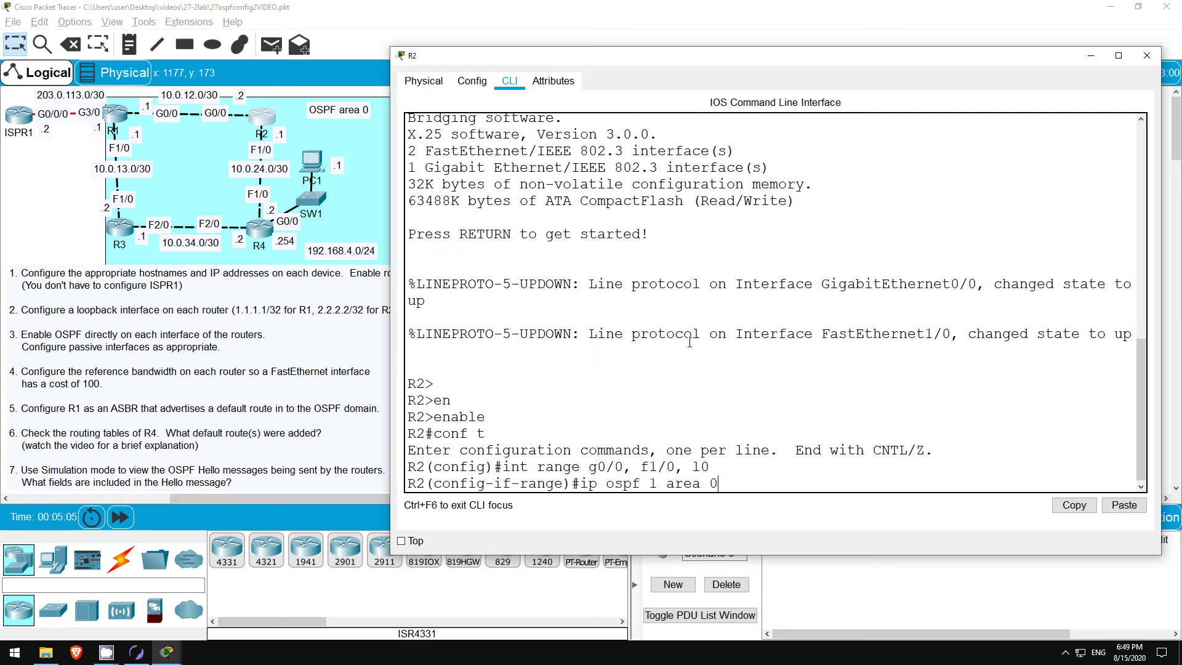
key(Return)
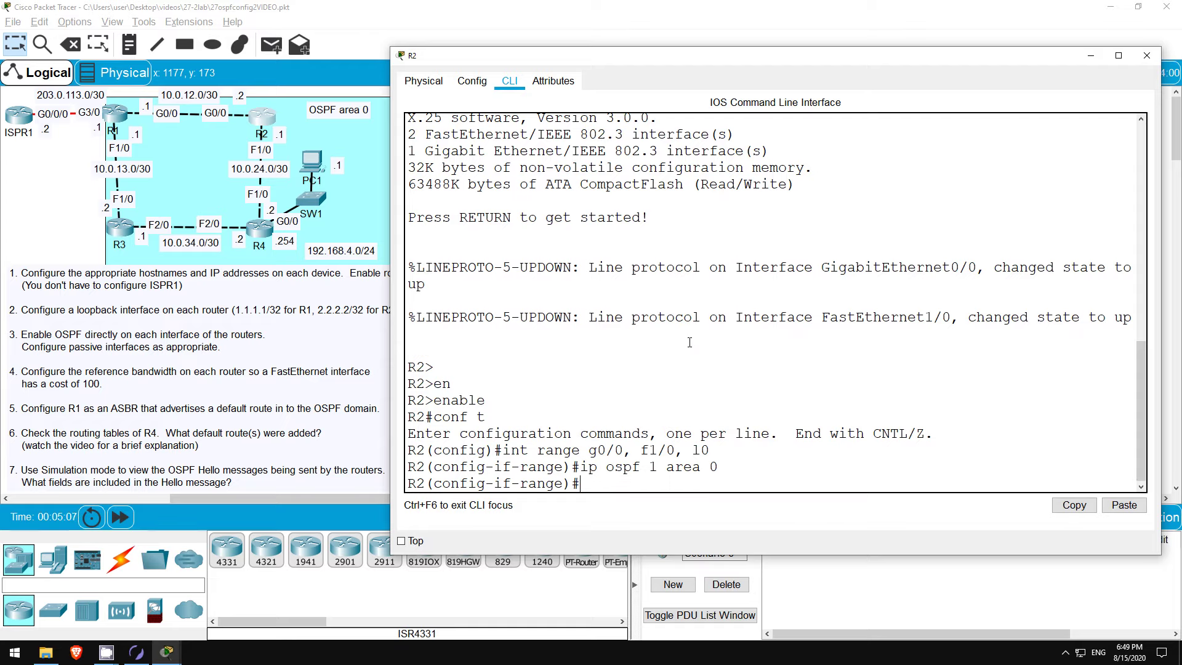
Step: Make R2's loopback l0 a passive interface under router ospf 1
text(router ospf 1)
key(Return)
text(pass)
key(Tab)
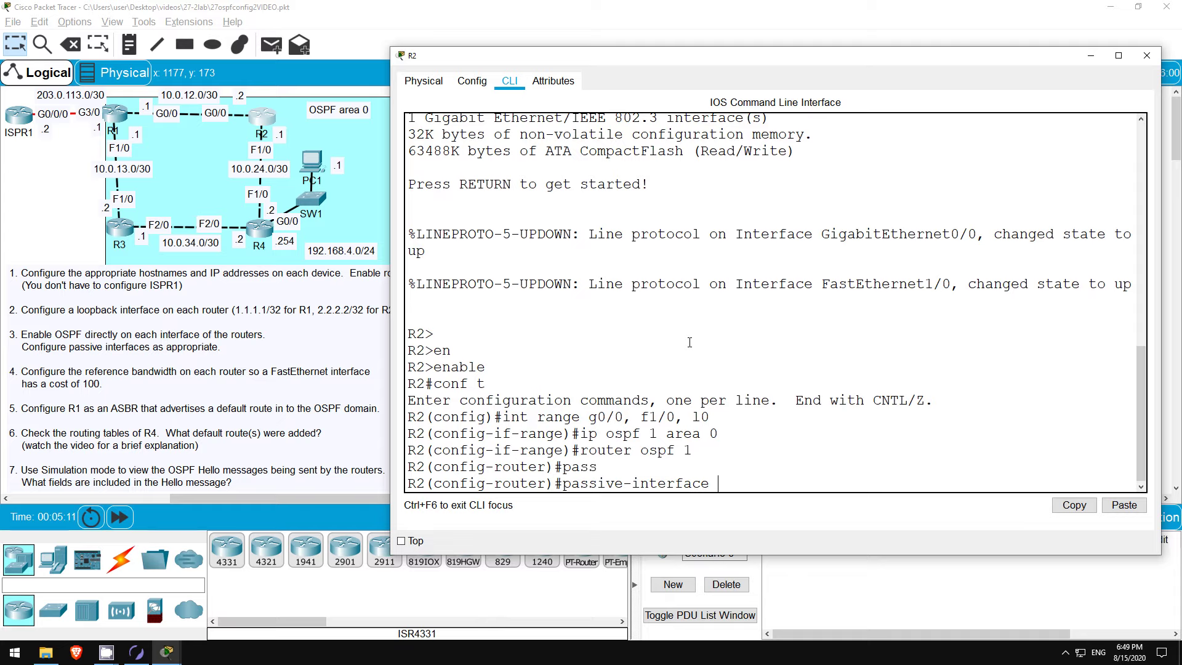
text(l0)
key(Return)
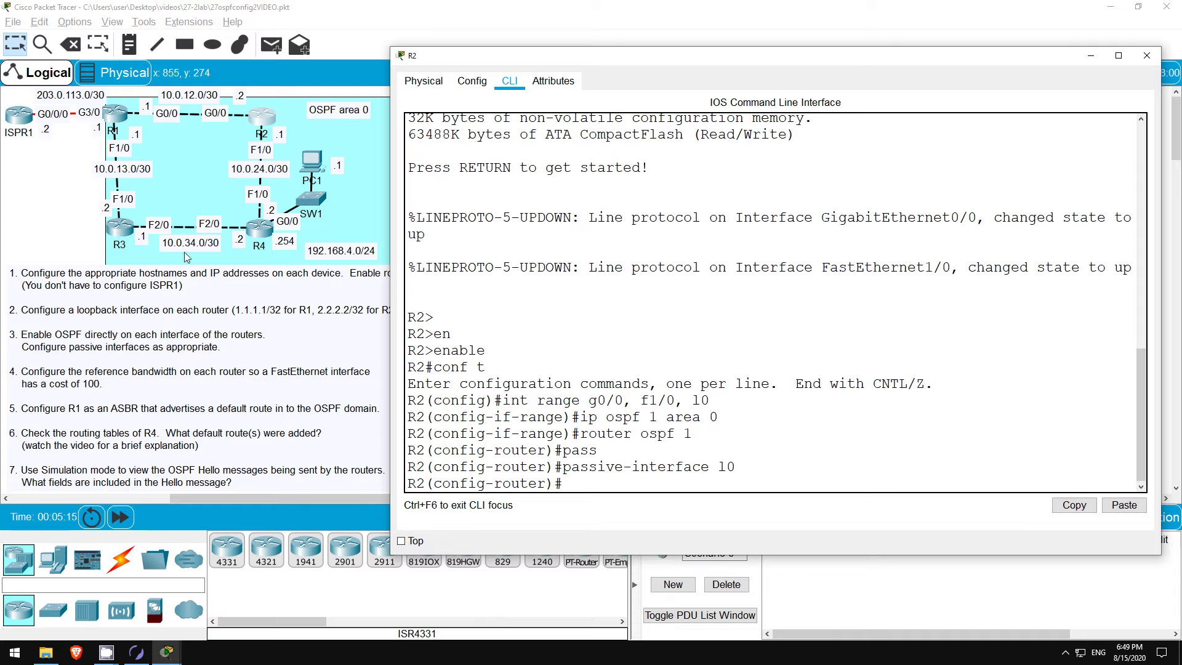
click(120, 227)
Step: Put R3's f1/0, f2/0 and l0 interfaces into OSPF 1 area 0
key(Return)
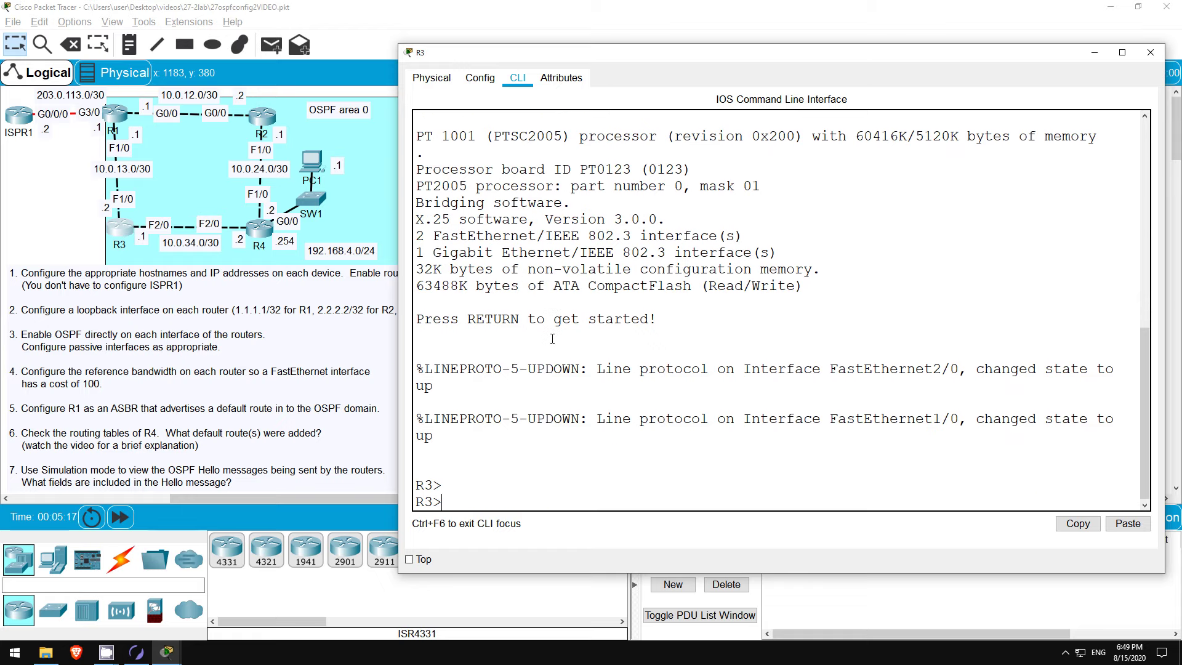
text(en)
key(Return)
text(conf )
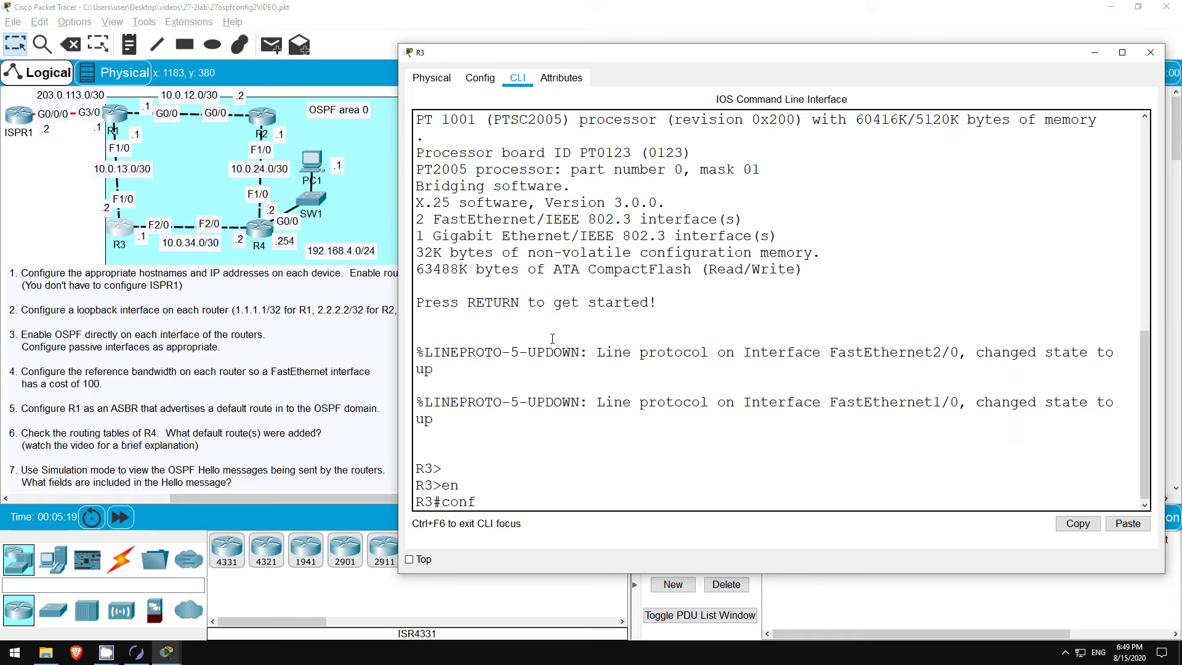
text(t)
key(Return)
text(ig)#i)
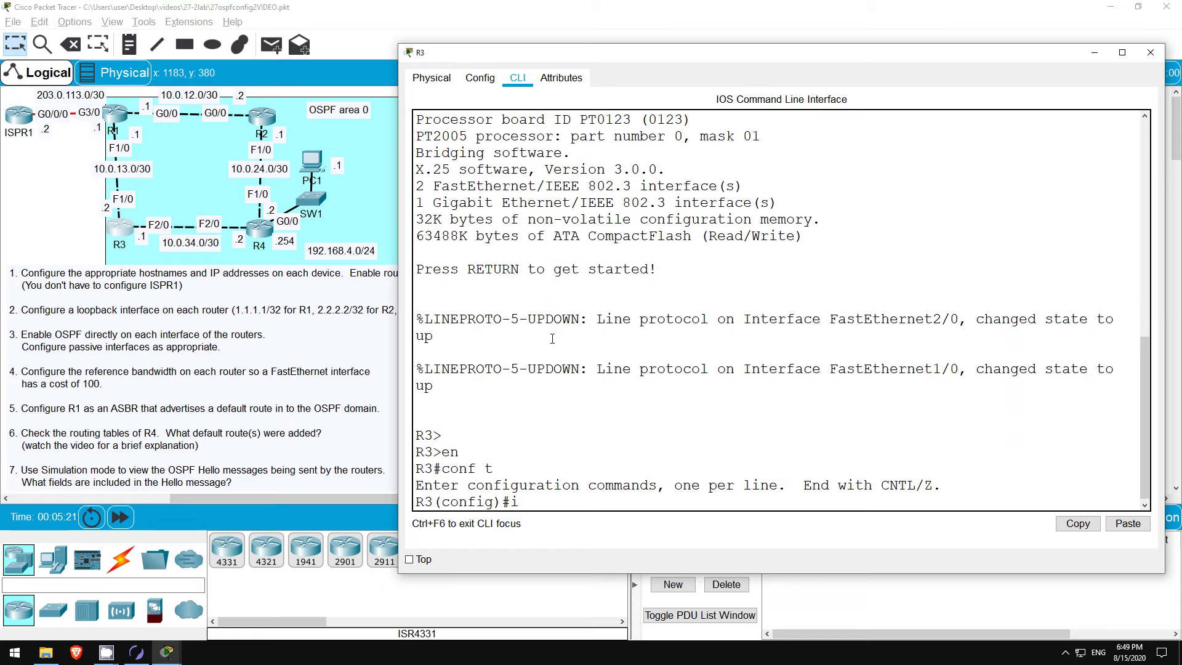
text(nt range f1/0, f2/0, lo)
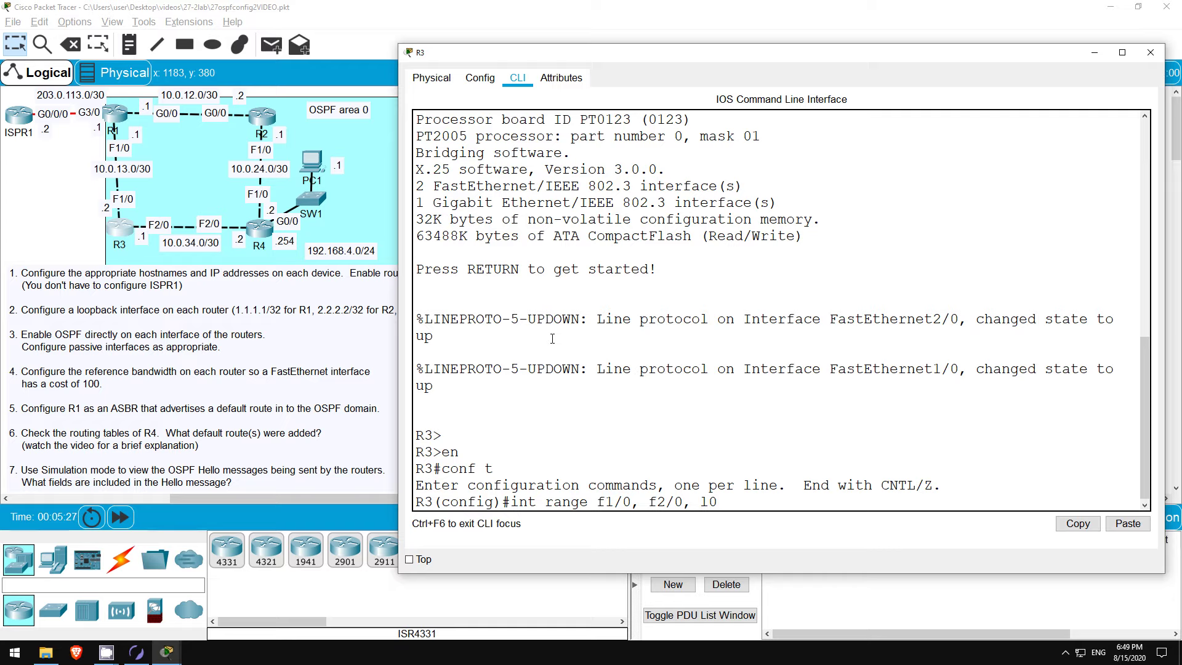
key(Return)
text(i)
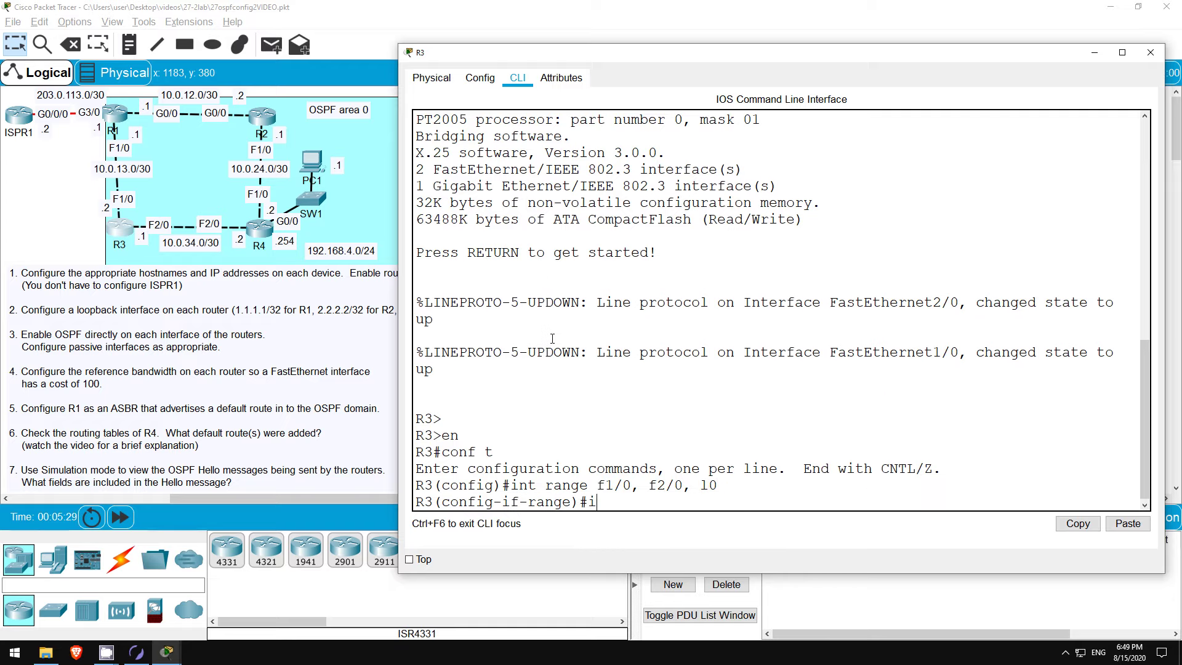
text(p ospf 1 area 0)
key(Return)
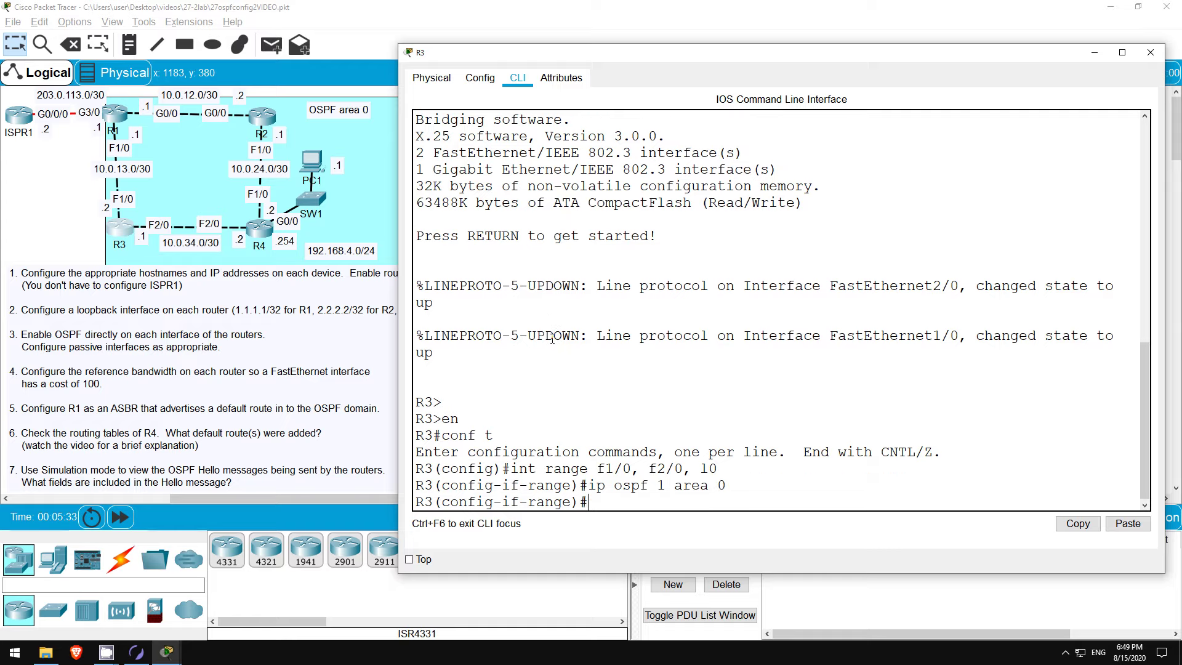
Step: Make R3's loopback l0 a passive interface under router ospf 1
text(router ospf 1)
key(Return)
text(pa)
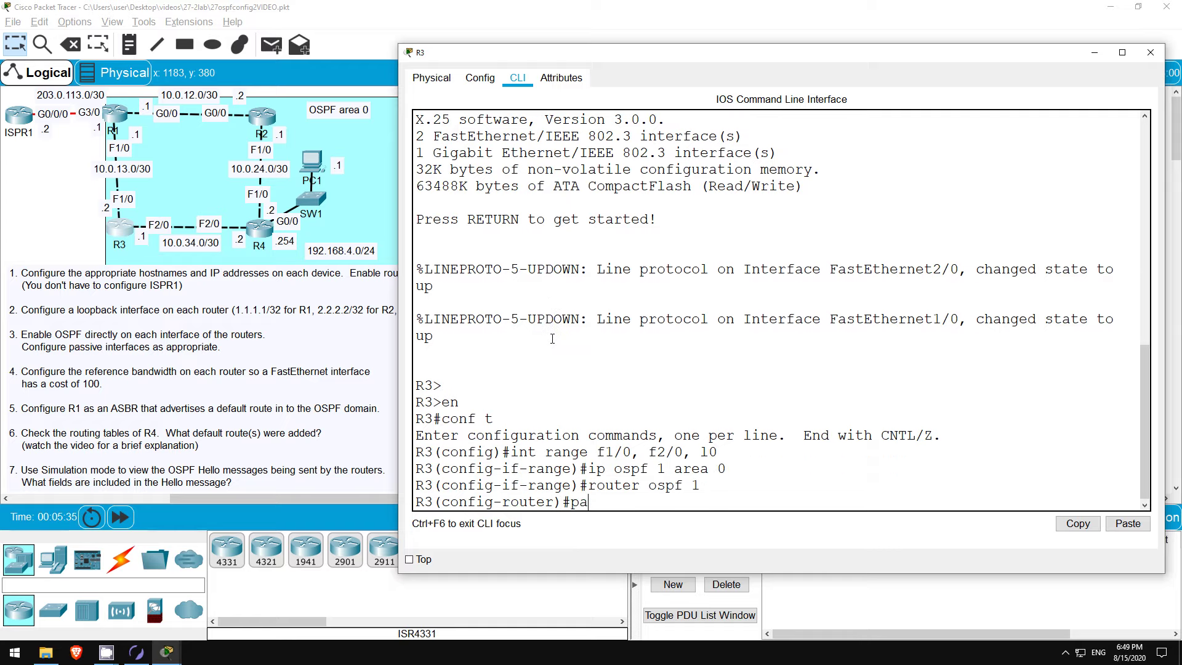
text(ss)
key(Tab)
text(l0)
key(Return)
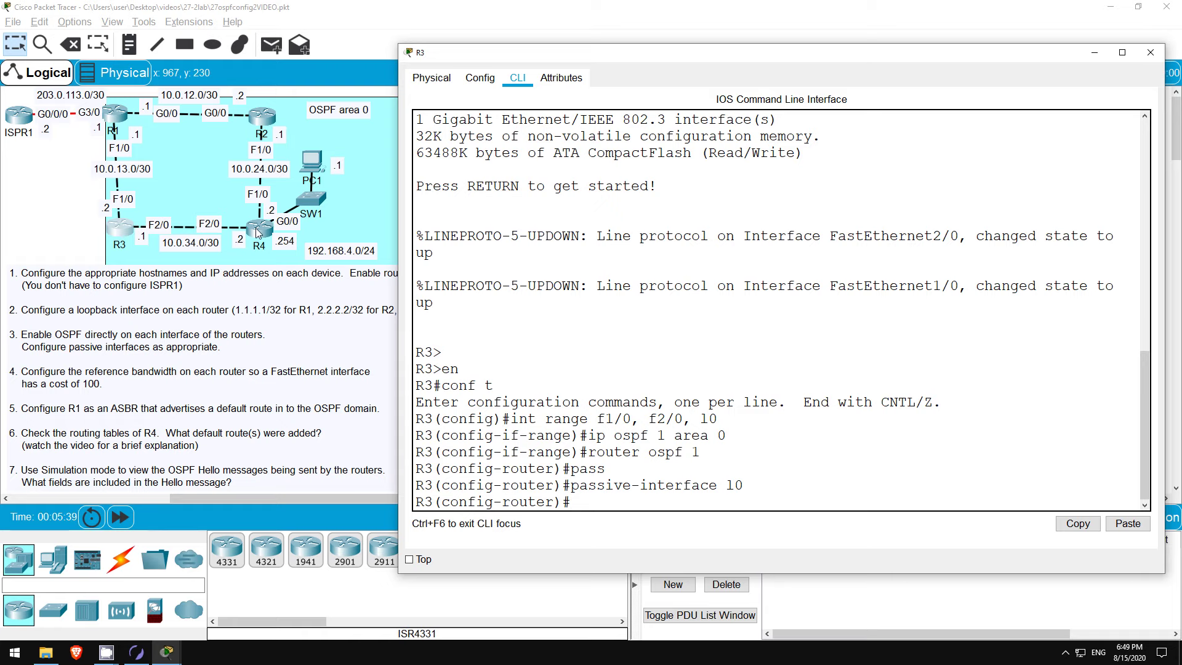
click(256, 228)
Step: Put R4's g0/0, f1/0, f2/0 and l0 interfaces into OSPF 1 area 0
key(Return)
text(e)
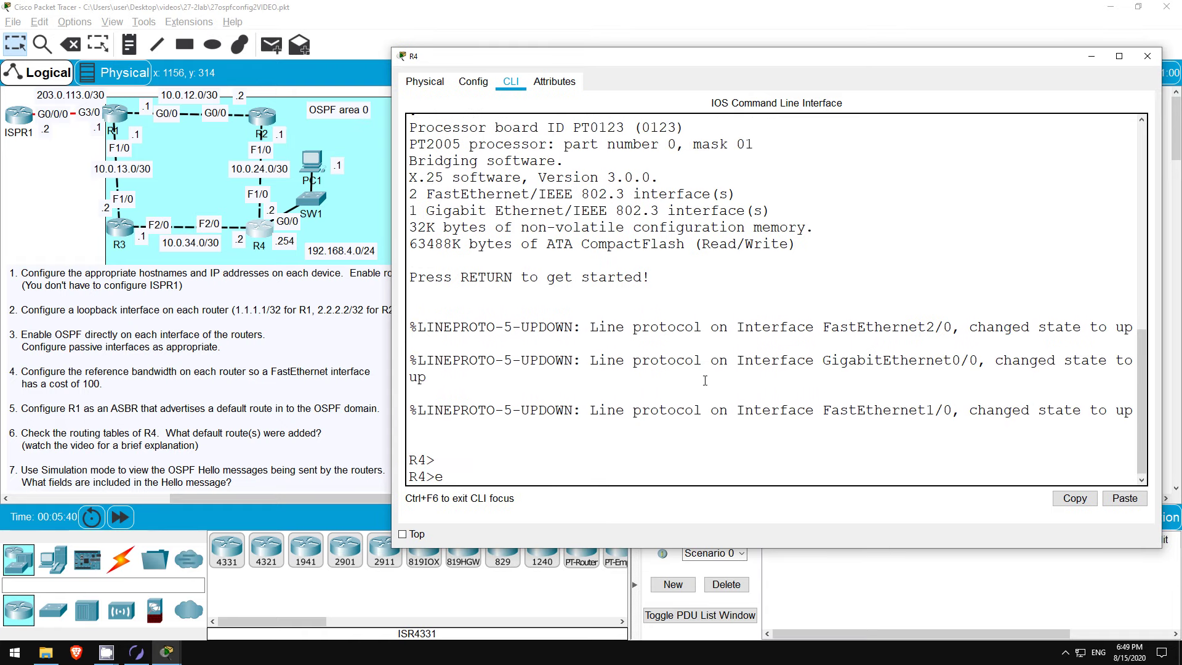
text(n)
key(Return)
text(conf t)
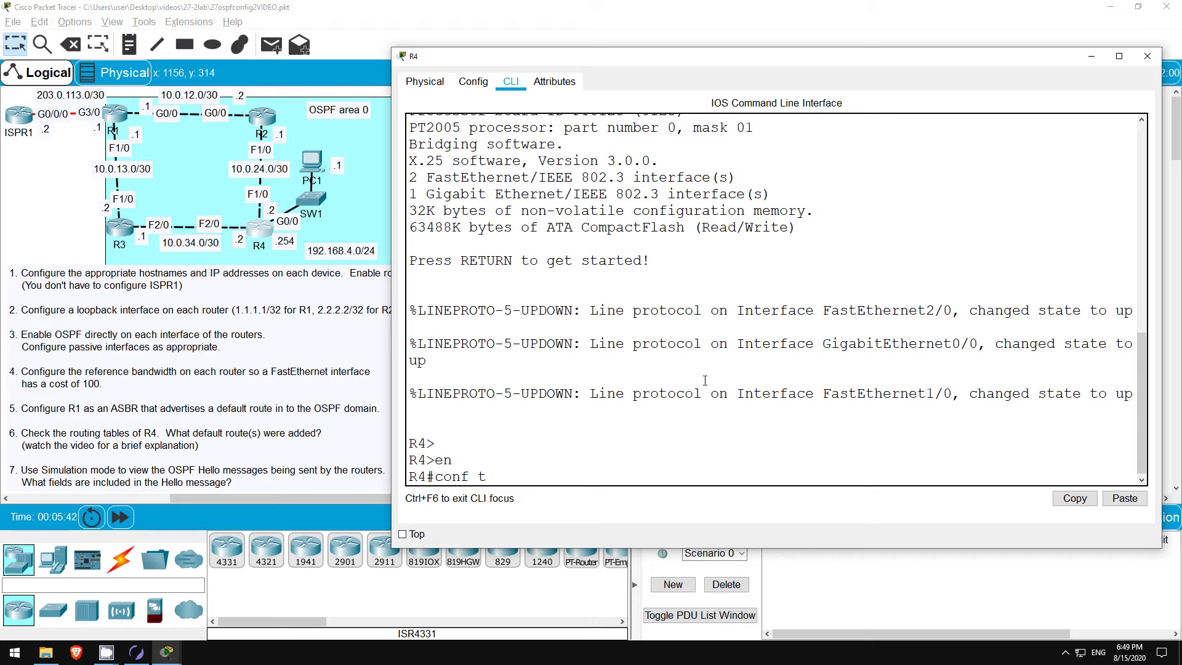
key(Return)
text(r)
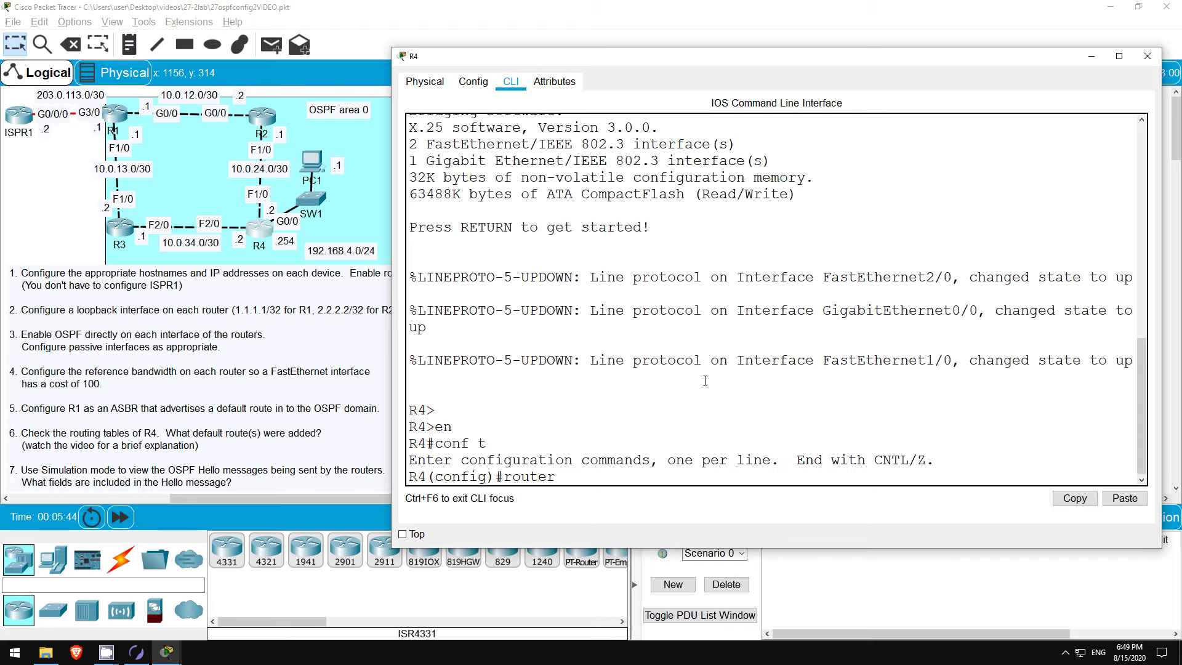
key(BackSpace)
text(int range g0/0, f1/0, )
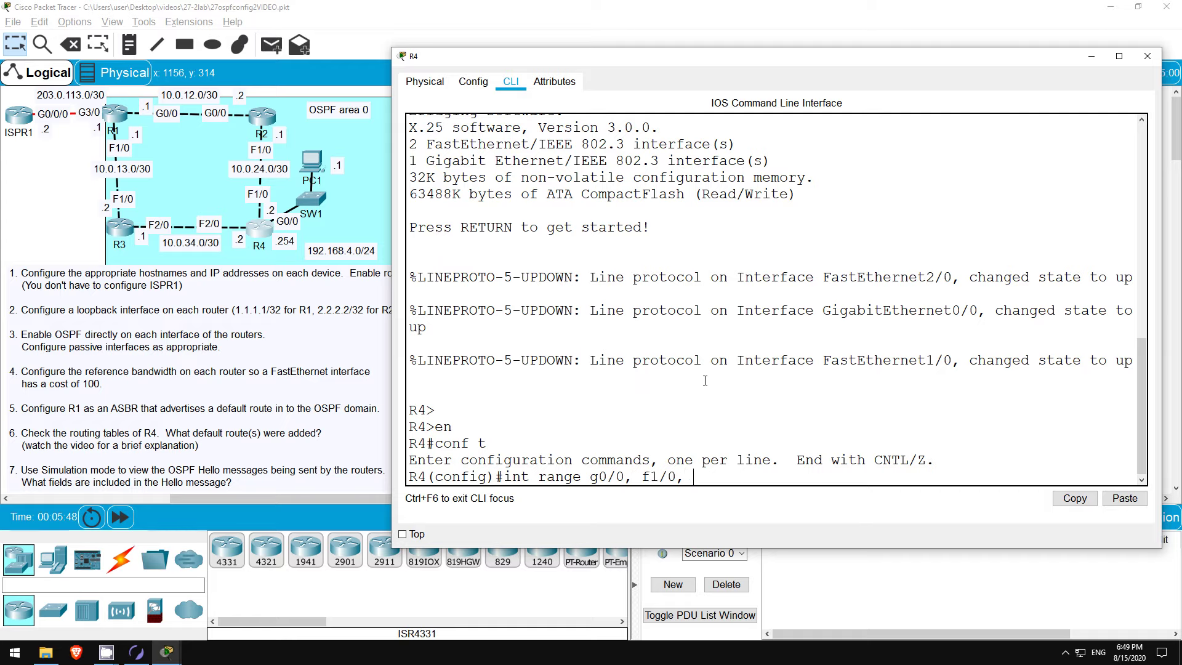
text(f2/0, l0)
key(Return)
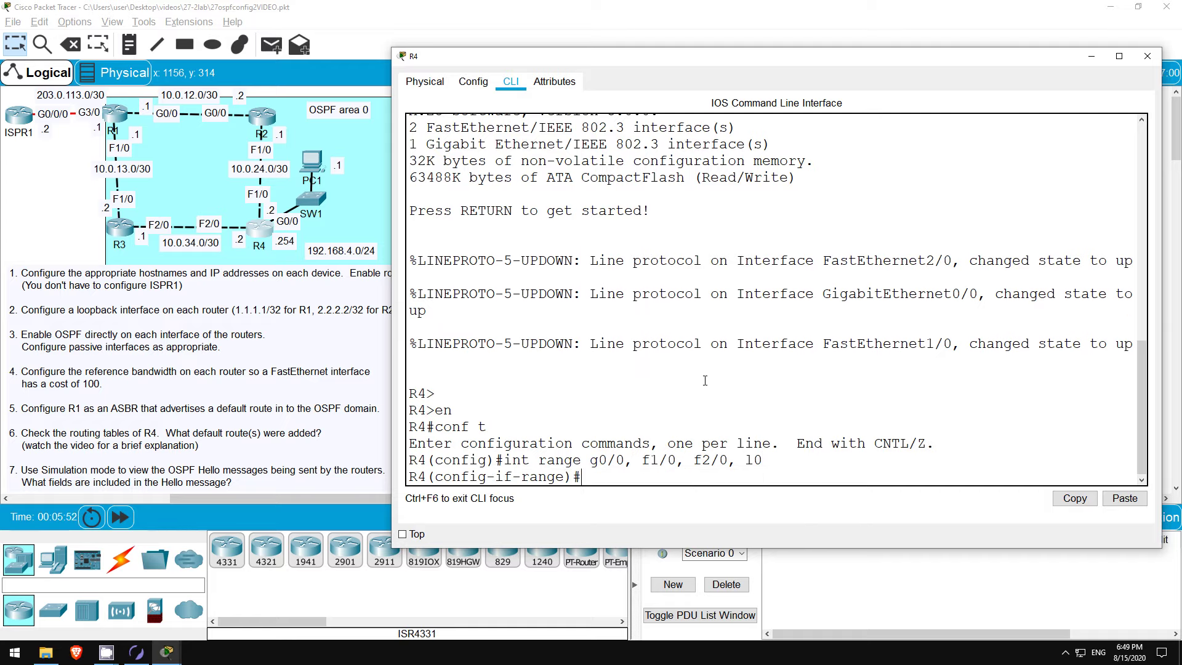
text(ip ospf 1 area 0)
key(Return)
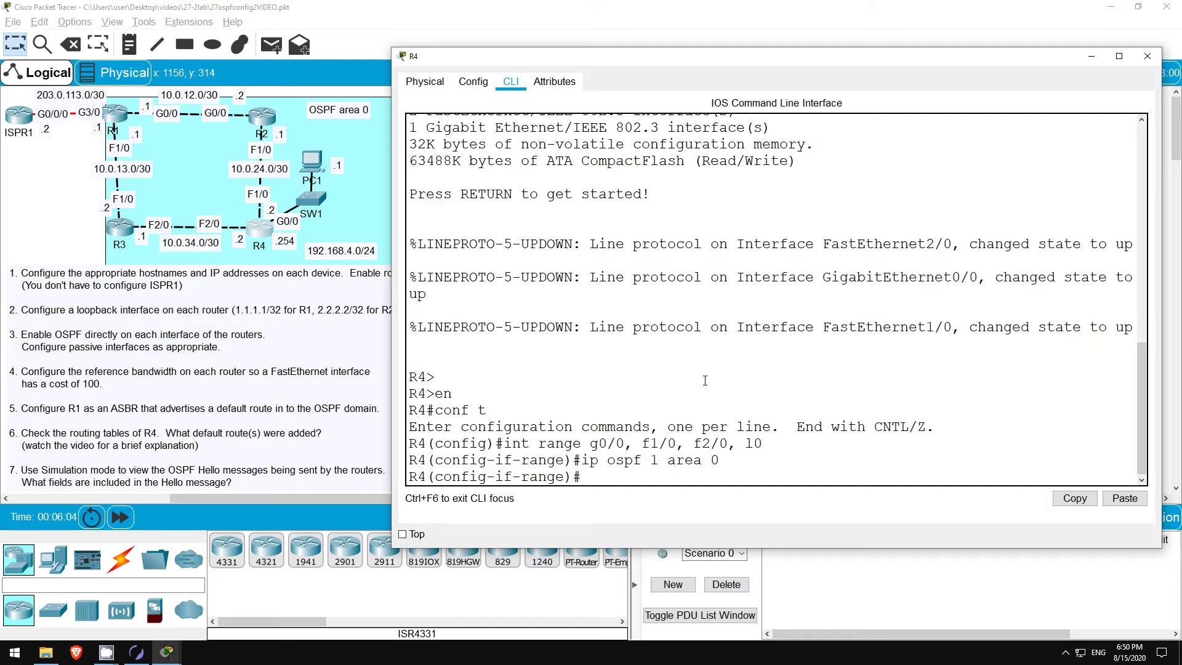
Step: Set passive-interface default under R4's OSPF process 1
text(router ospf 1)
key(Return)
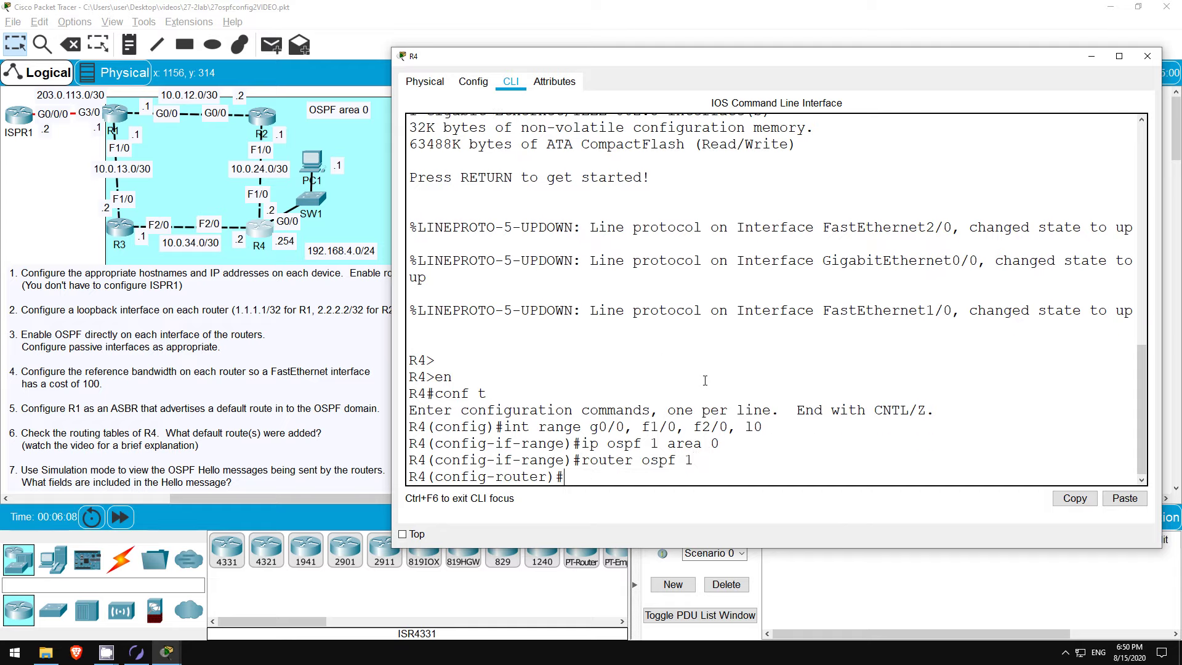
text(pass)
key(Tab)
text(def)
key(Tab)
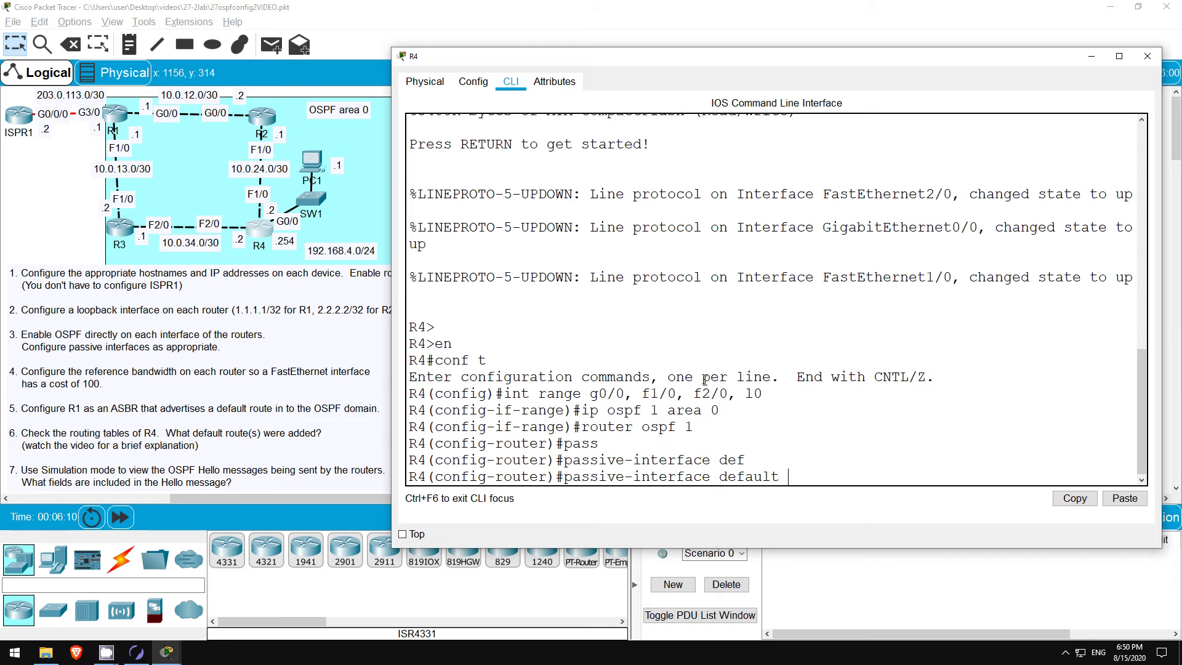
key(Return)
key(Return)
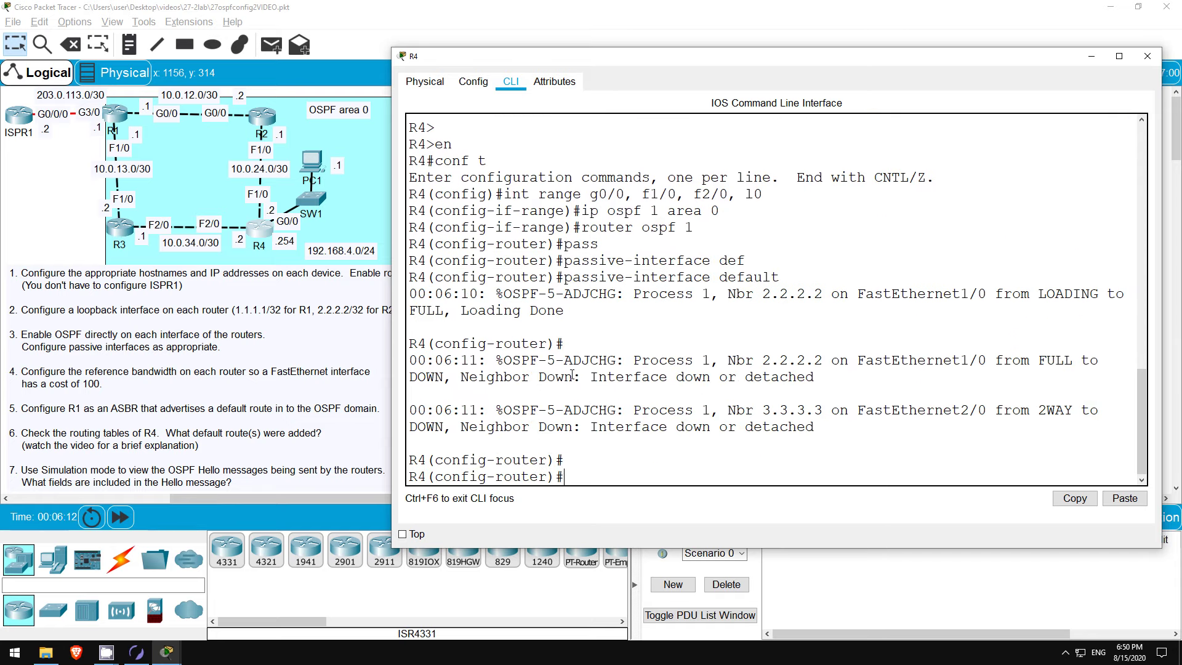
Step: Note the OSPF neighbor-down messages and make R4's FastEthernet1/0 non-passive
drag(410, 361, 829, 433)
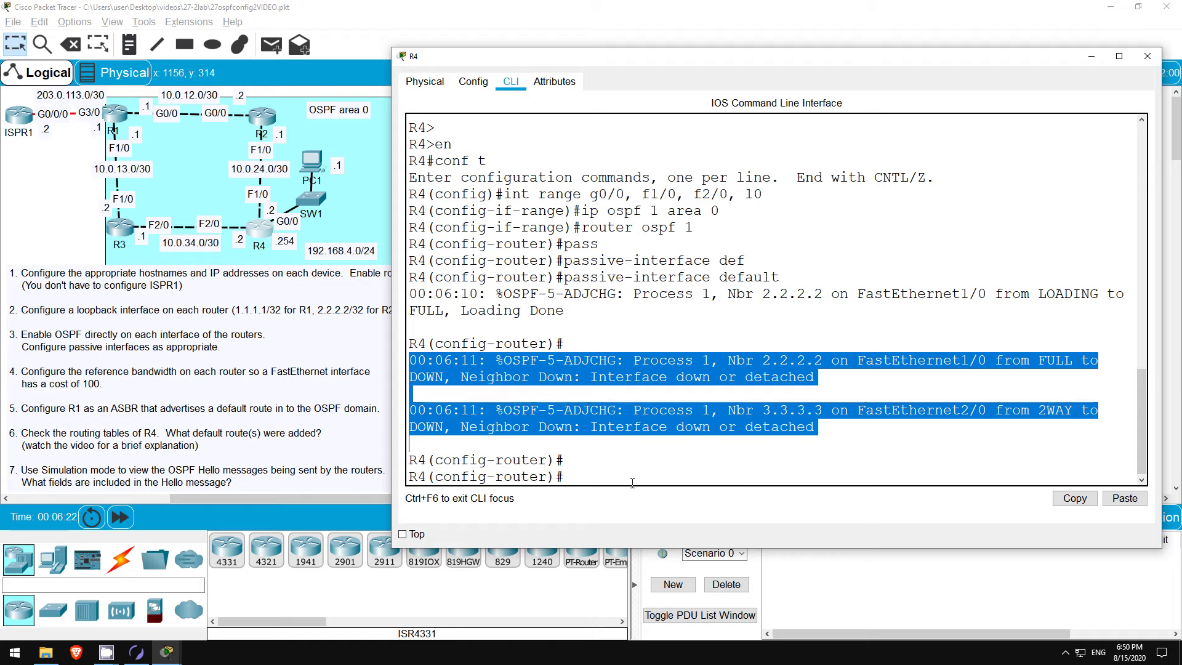
click(632, 482)
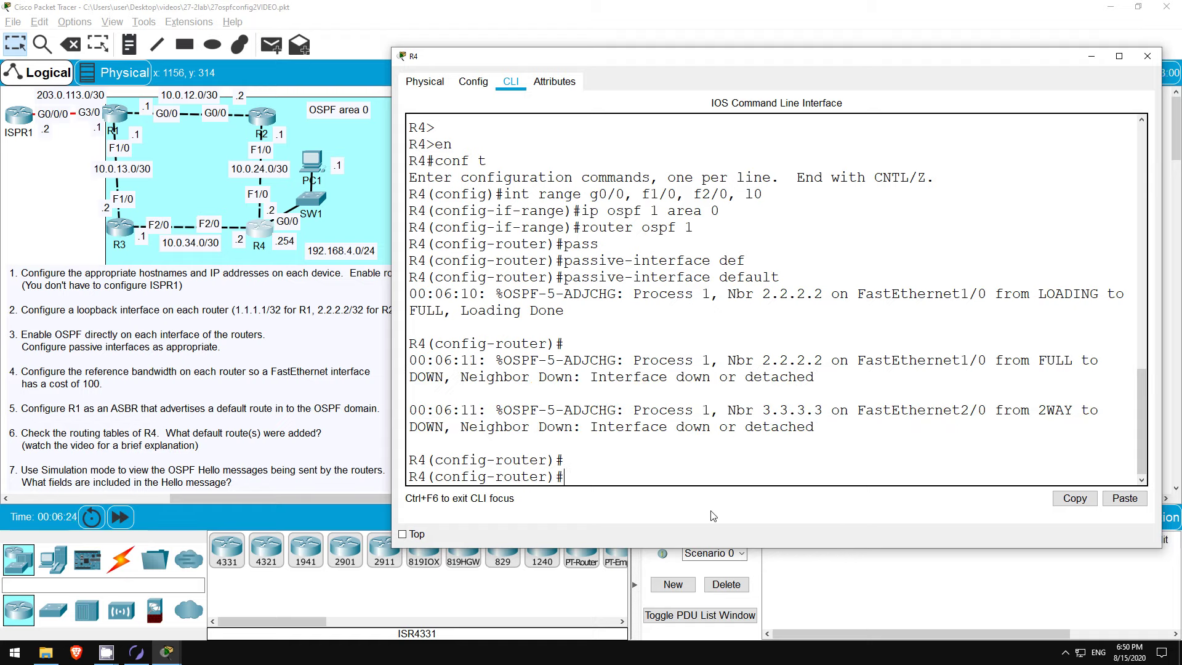
text(no pass)
key(Tab)
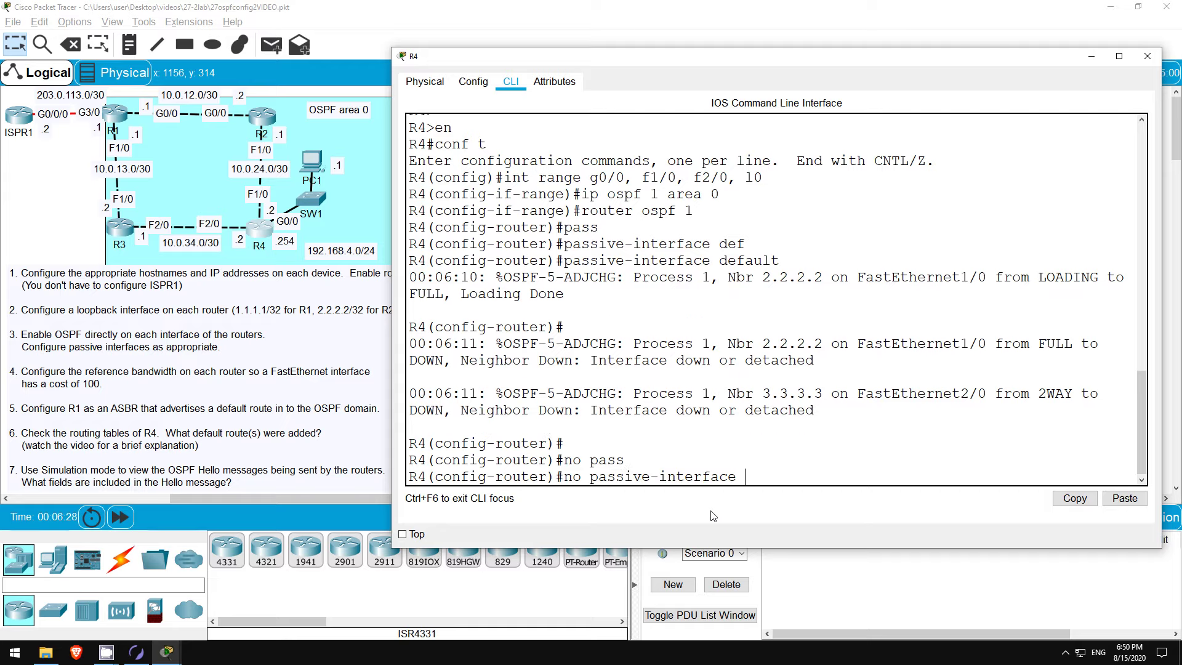
text(f1/0)
key(Return)
Step: Likewise make R4's FastEthernet2/0 non-passive with no passive-interface f2/0
key(Up)
key(Left)
key(BackSpace)
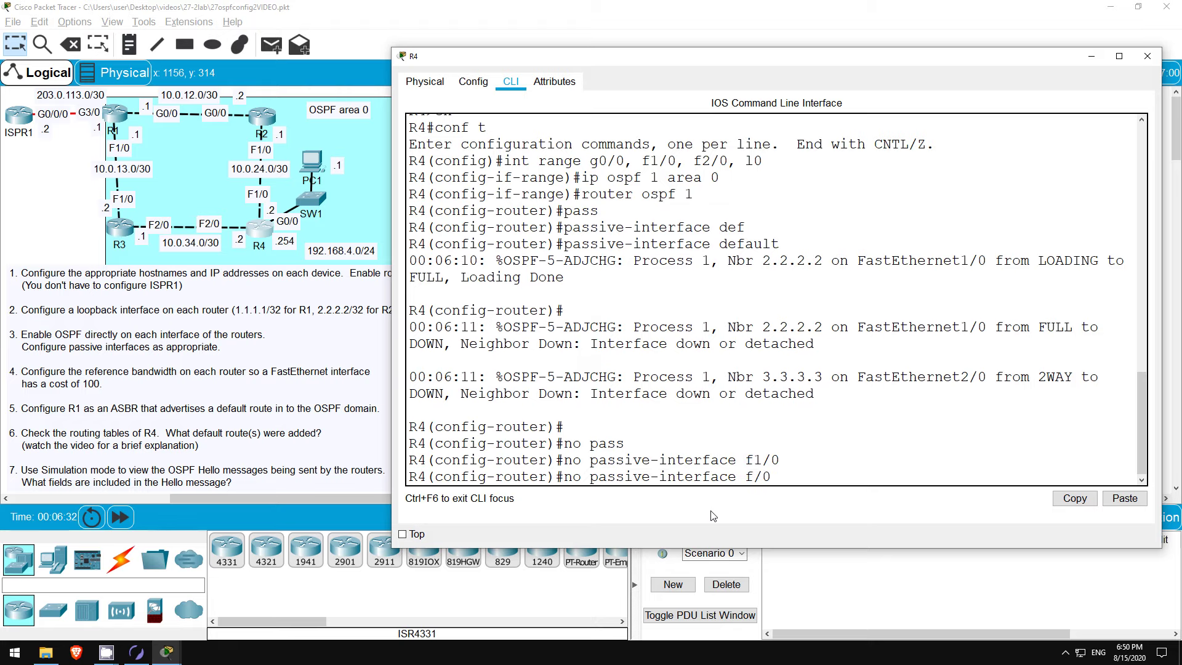
text(2)
key(Return)
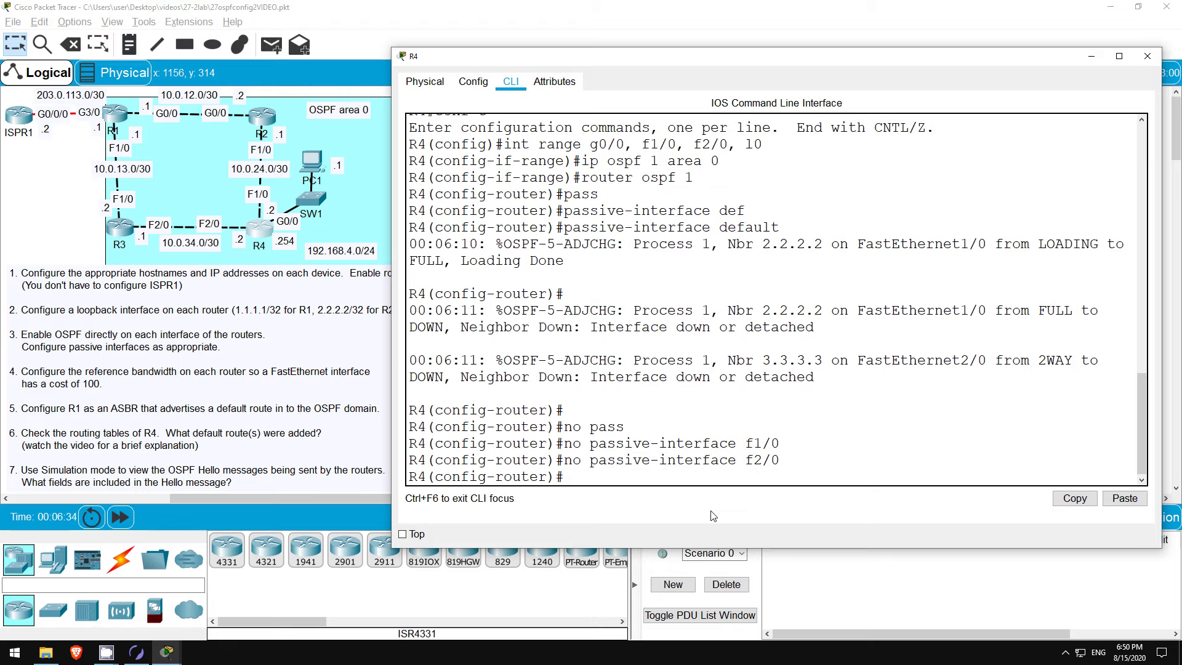
key(Return)
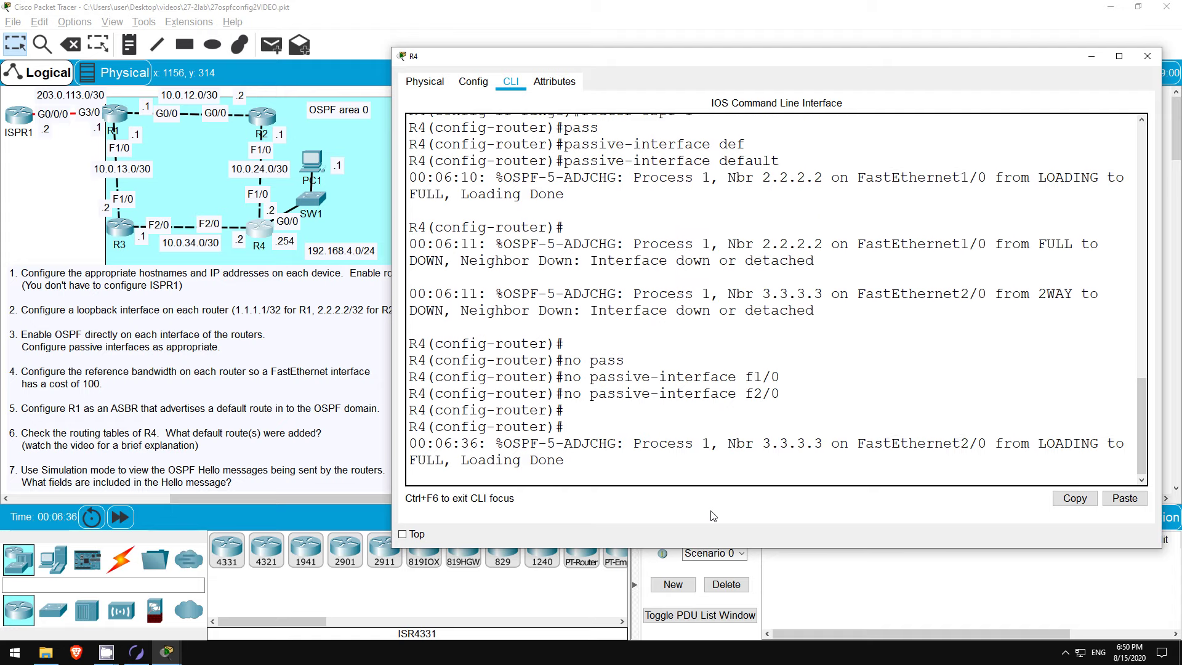
key(Return)
key(Return)
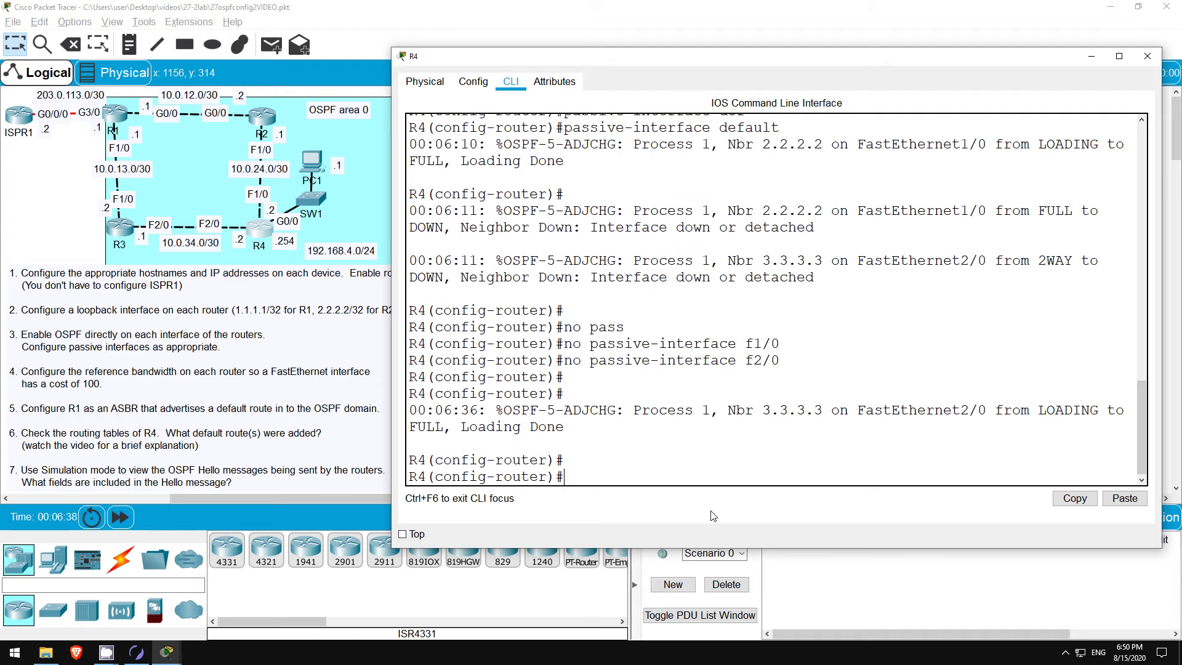
text(do sh ip proto)
Step: Confirm in R4's show ip protocols that only GigabitEthernet0/0 and Loopback0 are passive
key(Return)
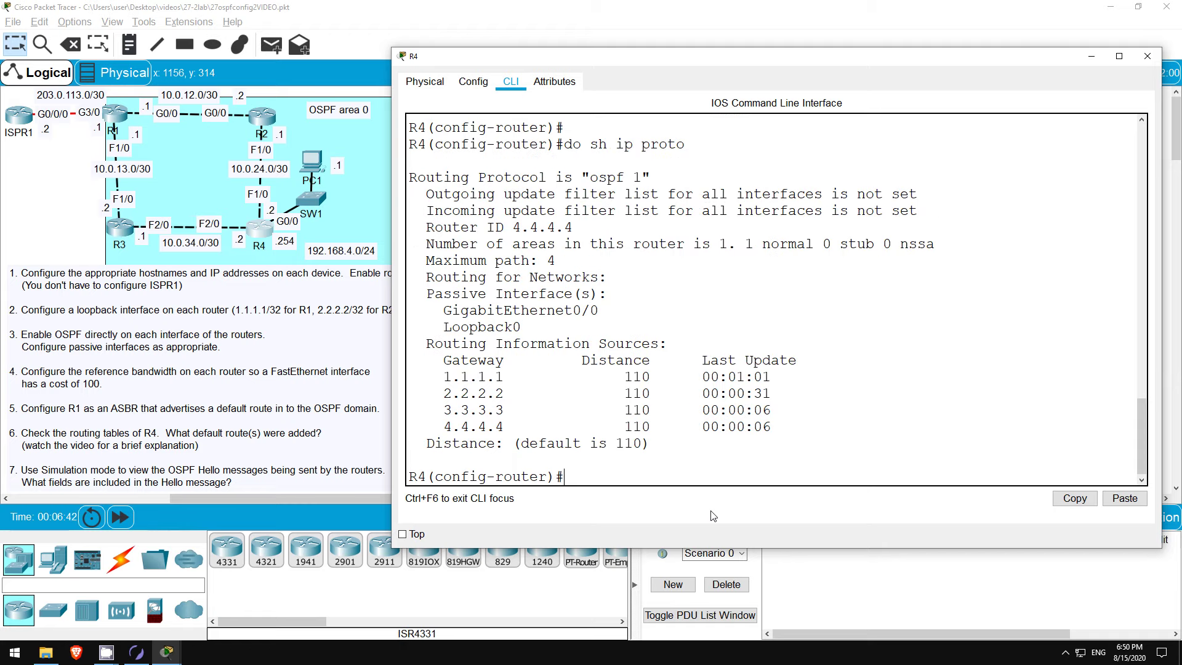
drag(444, 304, 520, 327)
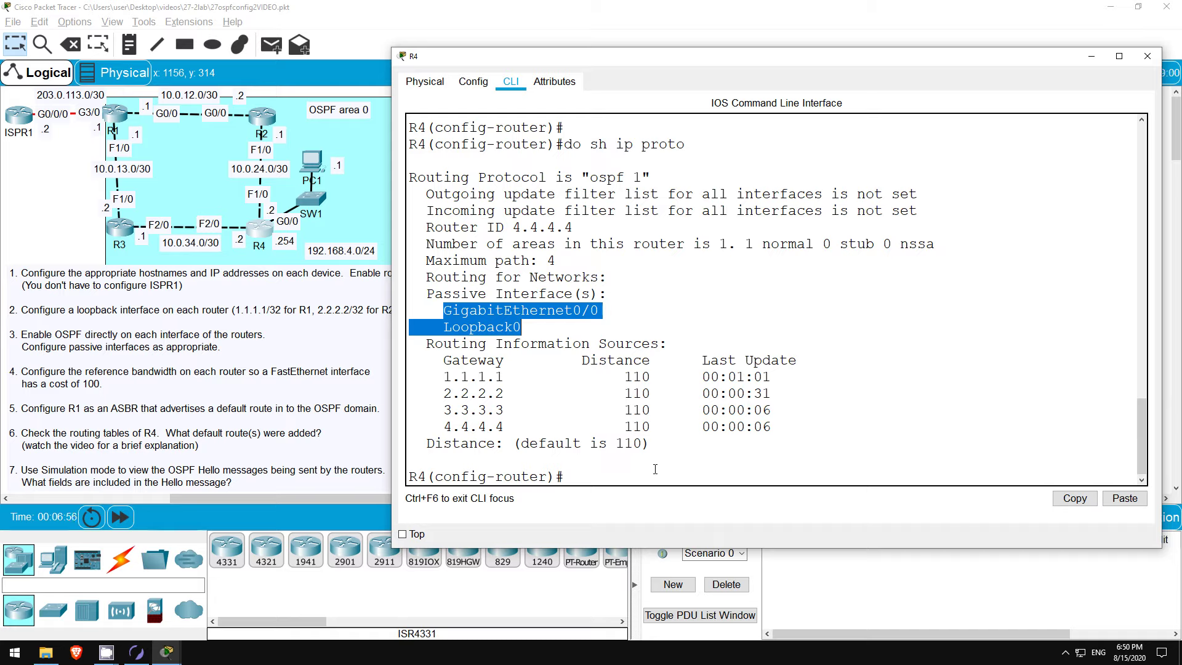
click(640, 469)
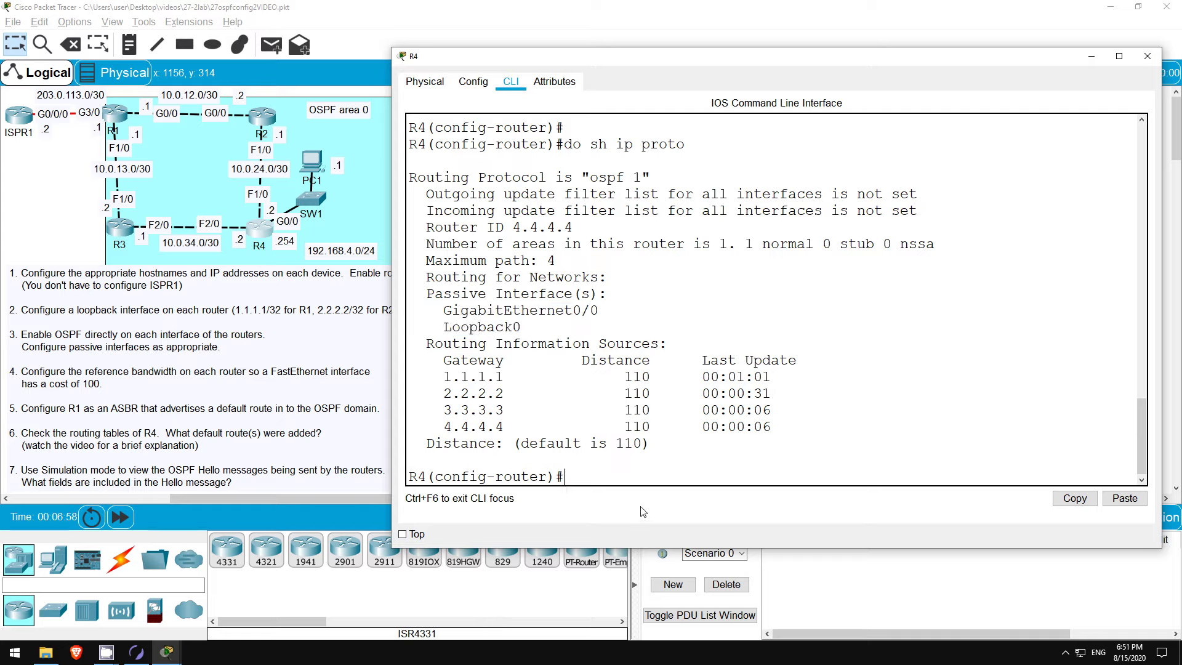
text(do sh ip ospf neigh)
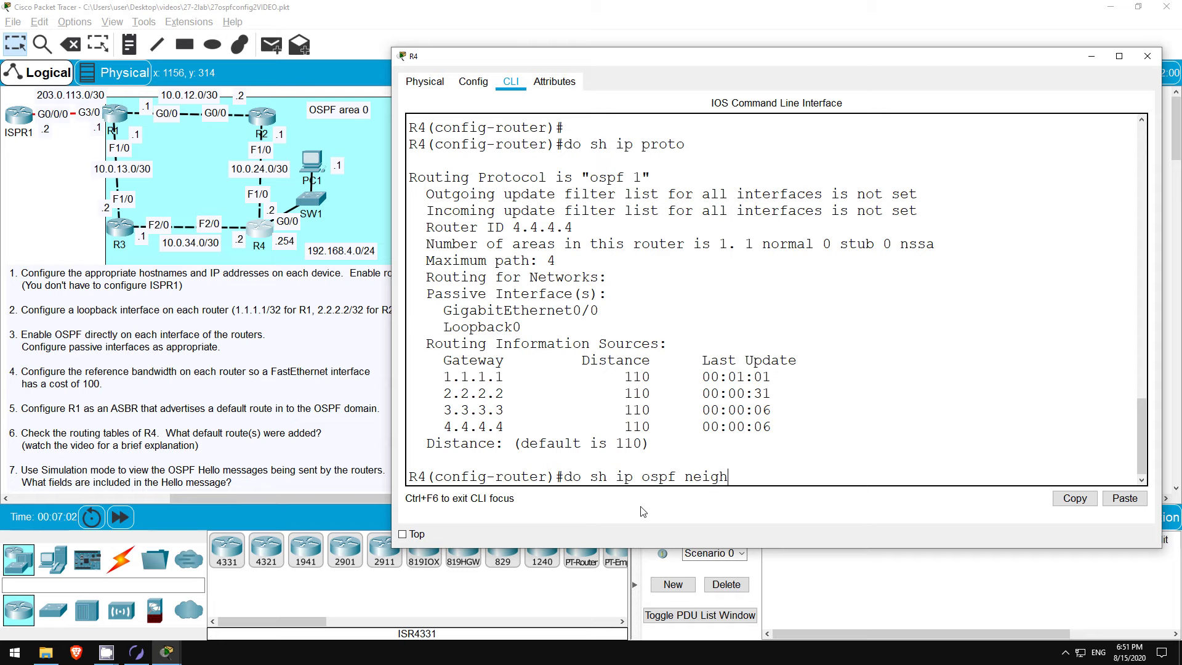
Step: Rerun 'do sh ip ospf neigh' on R4 until neighbours 2.2.2.2 and 3.3.3.3 both show FULL/DR
key(Return)
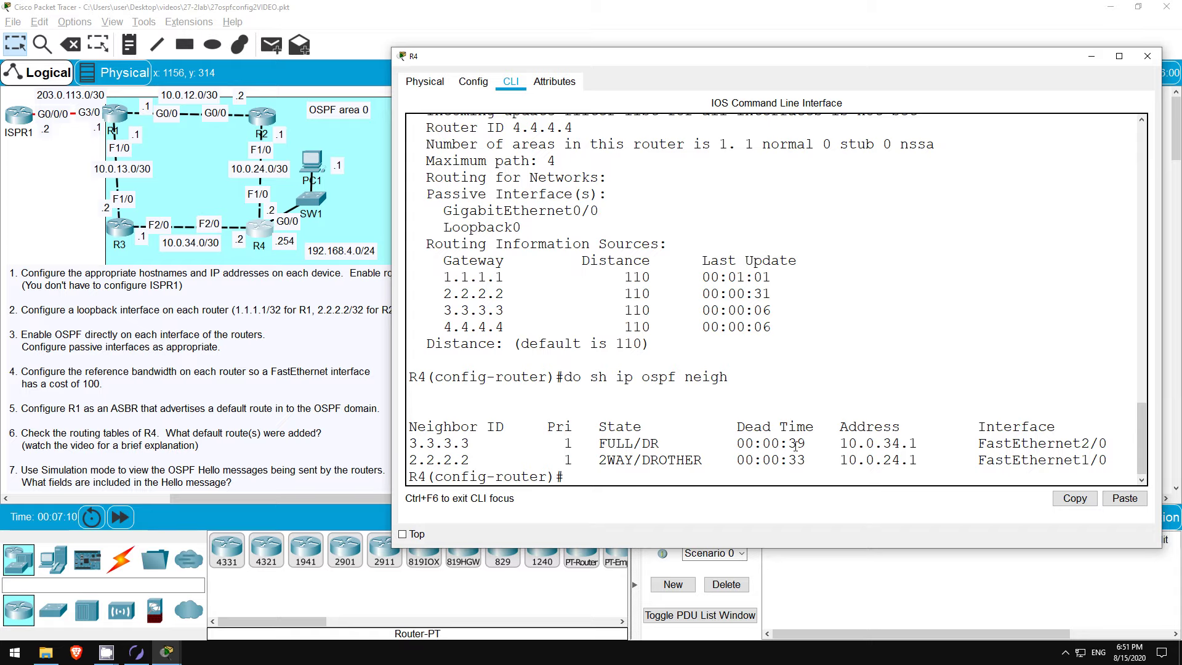
key(Up)
key(Return)
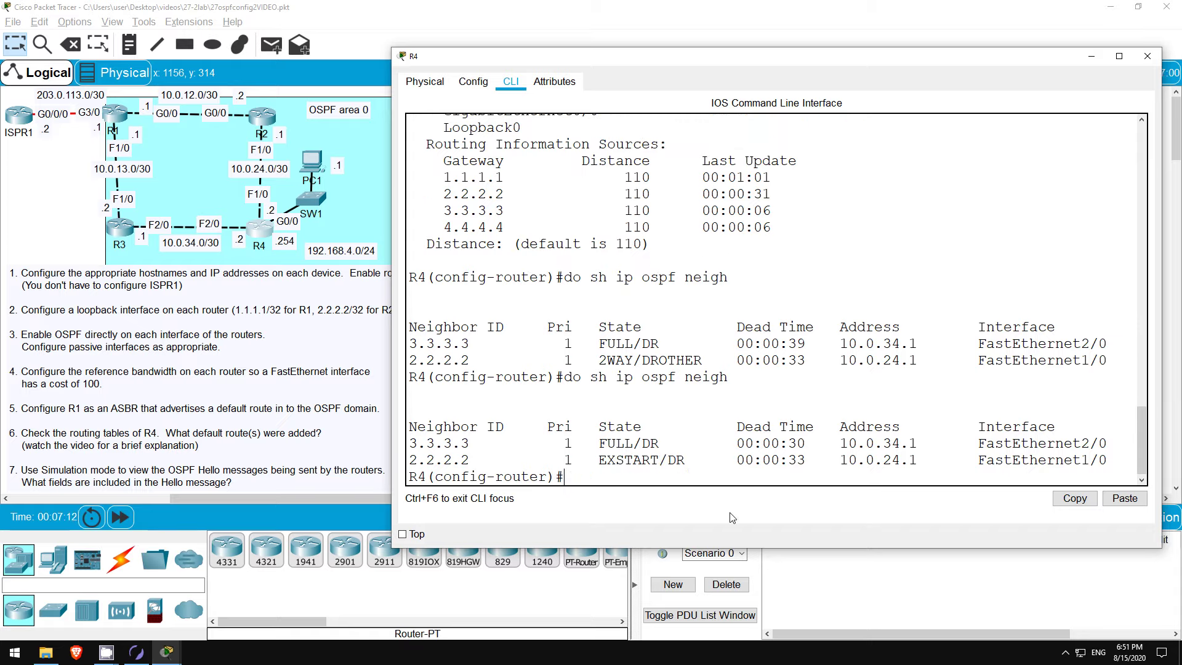
key(Up)
key(Return)
key(Up)
key(Return)
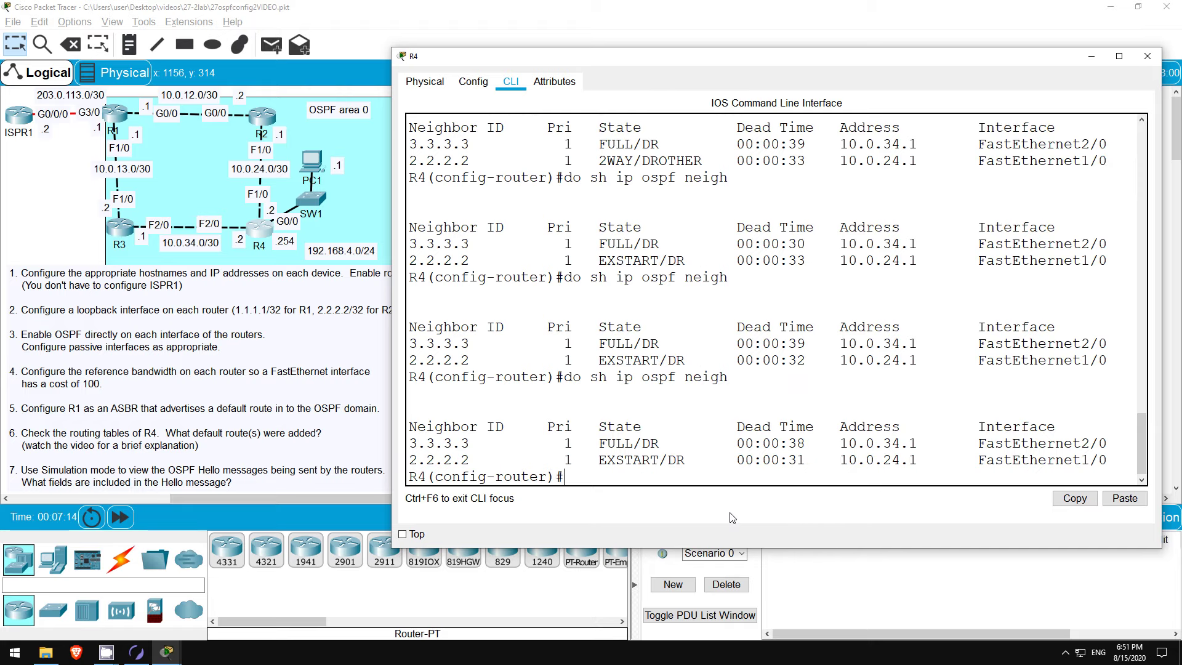
key(Up)
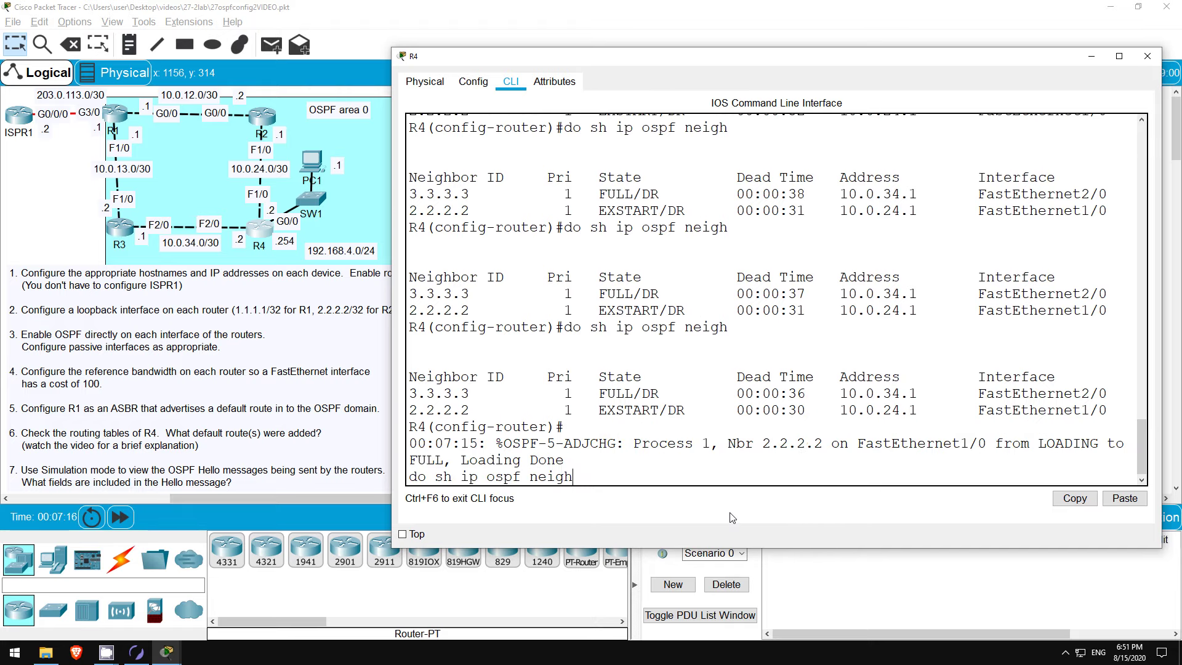
key(Return)
key(Up)
key(Return)
key(Up)
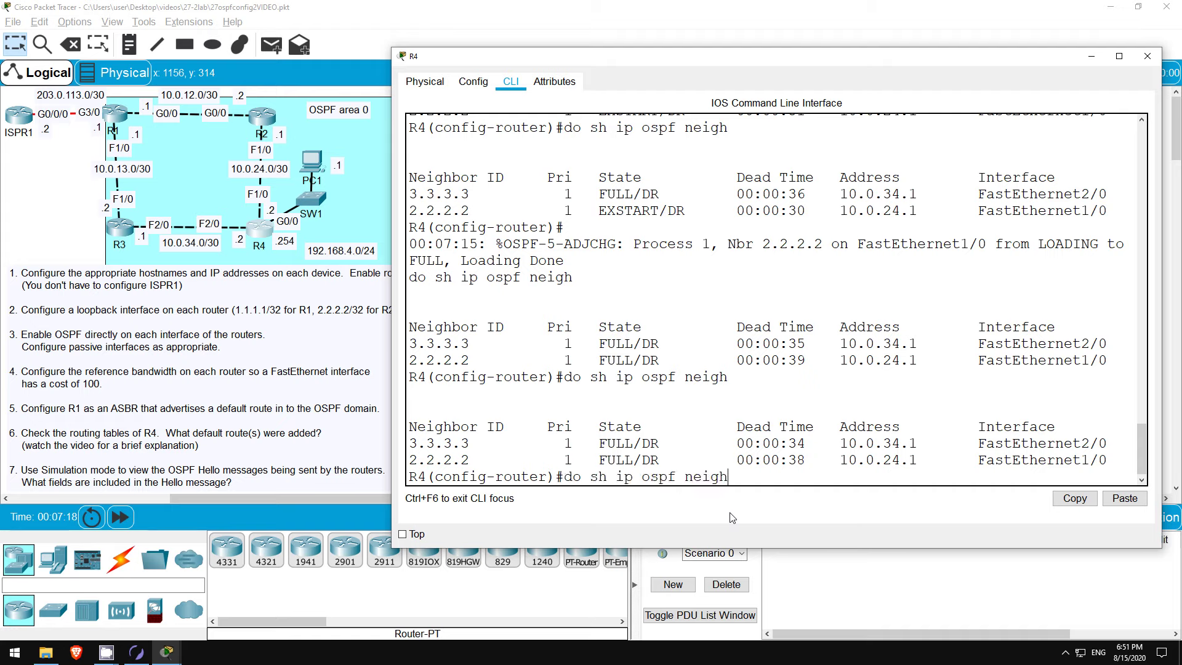
key(Return)
key(Up)
key(Return)
key(Up)
key(Return)
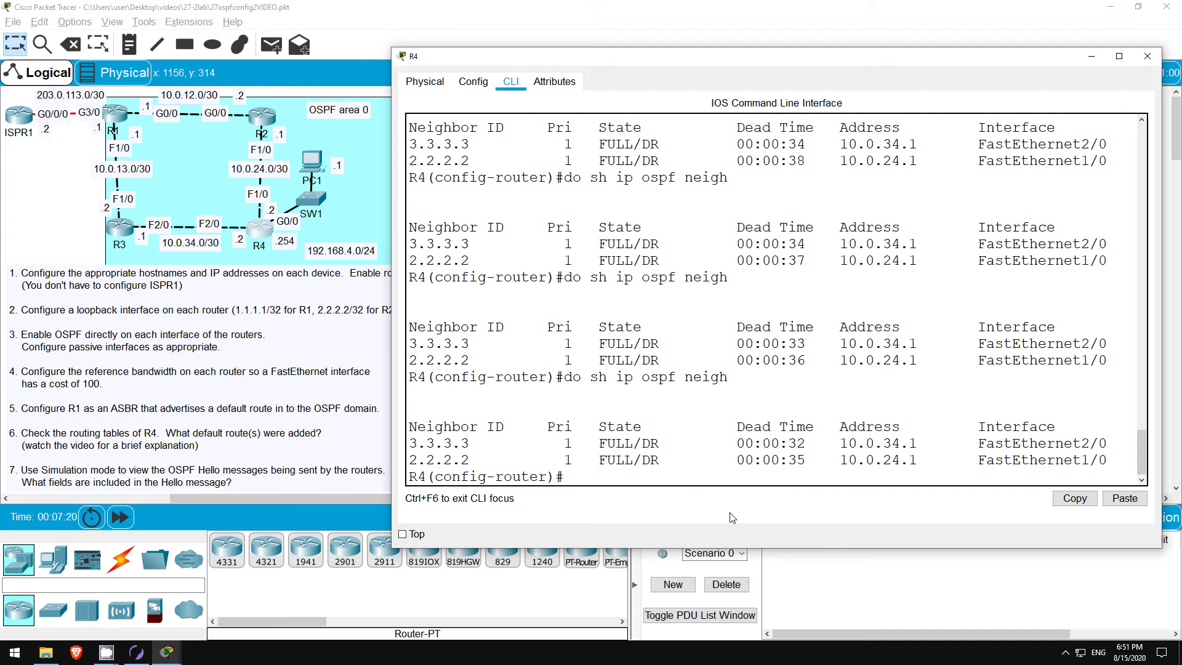
key(Up)
key(Return)
key(Up)
key(Return)
key(Up)
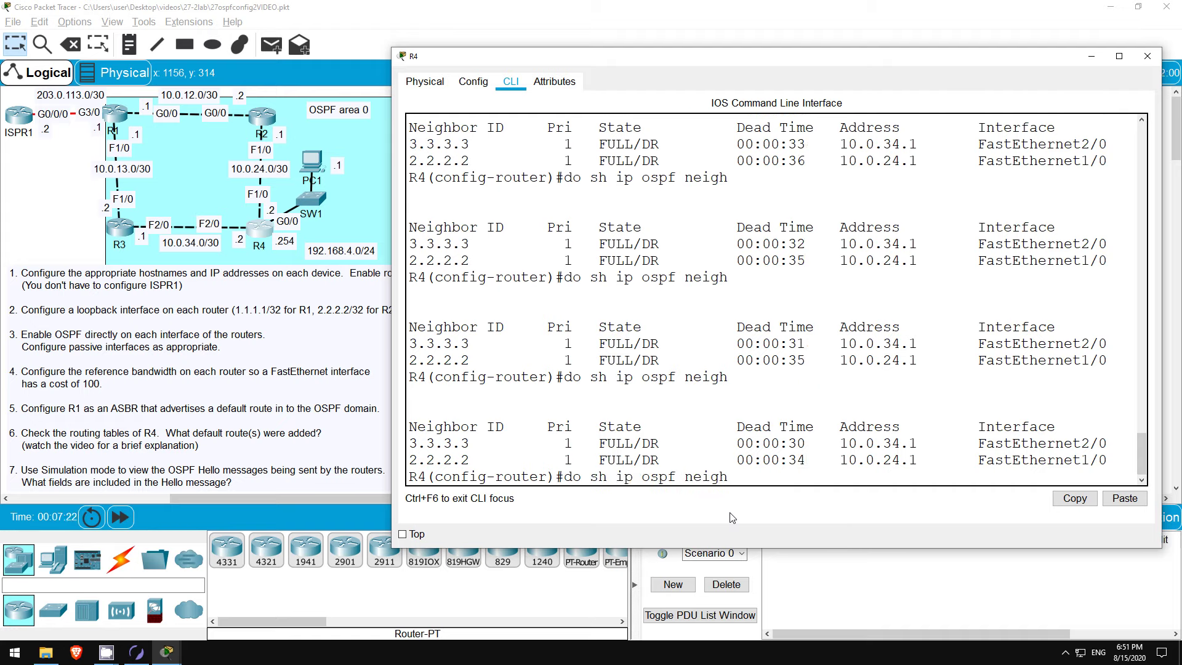
key(Return)
key(Up)
key(Return)
key(Up)
key(Return)
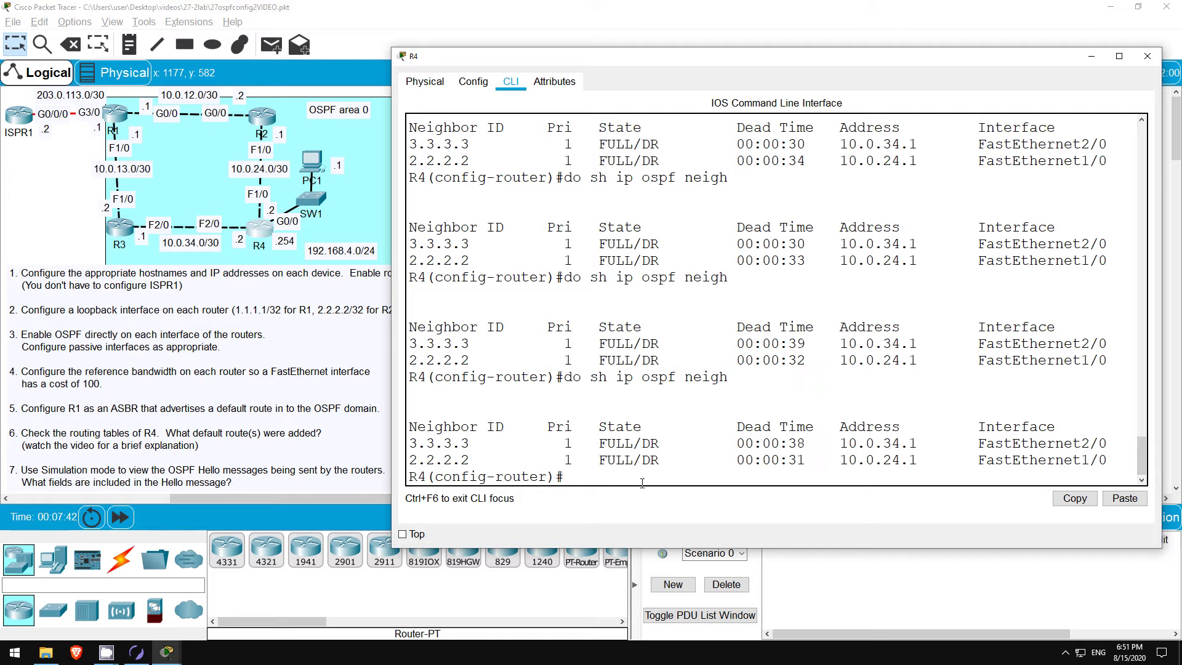
Step: Set R4's OSPF auto-cost reference-bandwidth to 10000 Mbits per second
text(auto)
key(Tab)
text(ref)
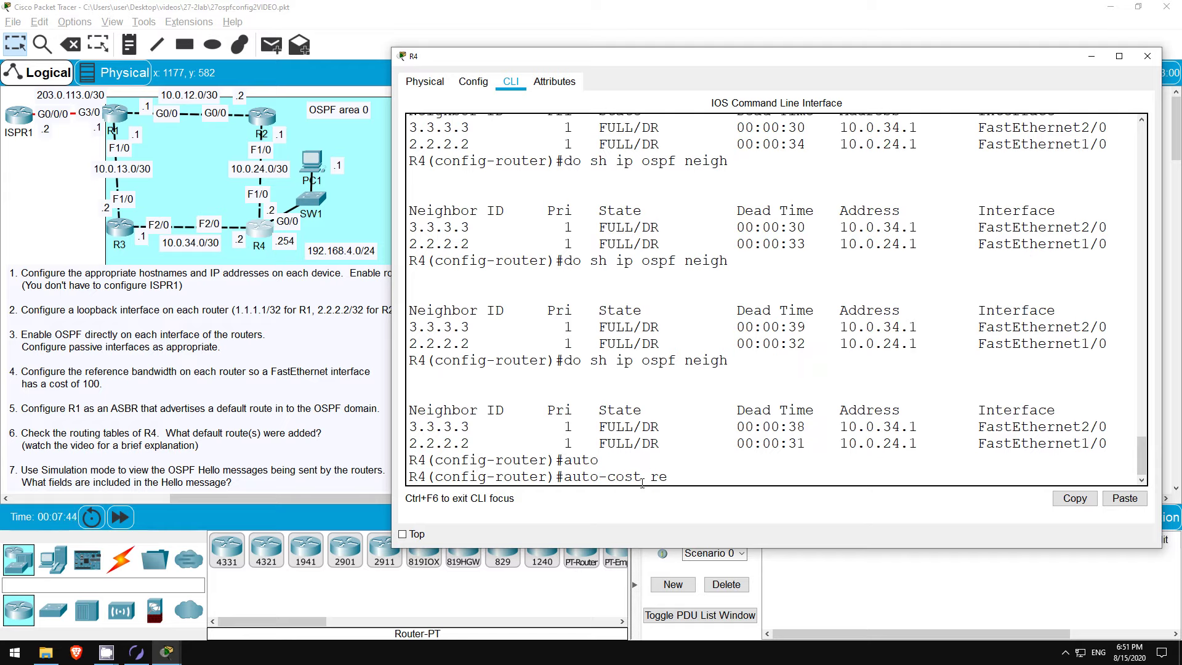
key(Tab)
text(?)
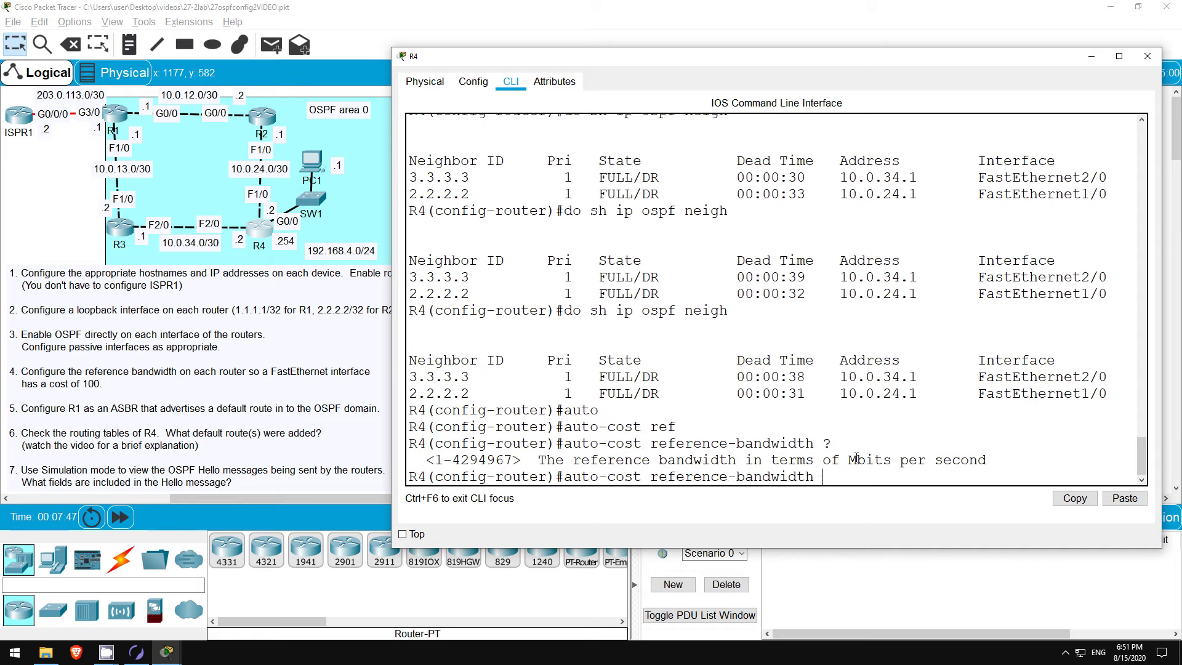
drag(850, 459, 962, 471)
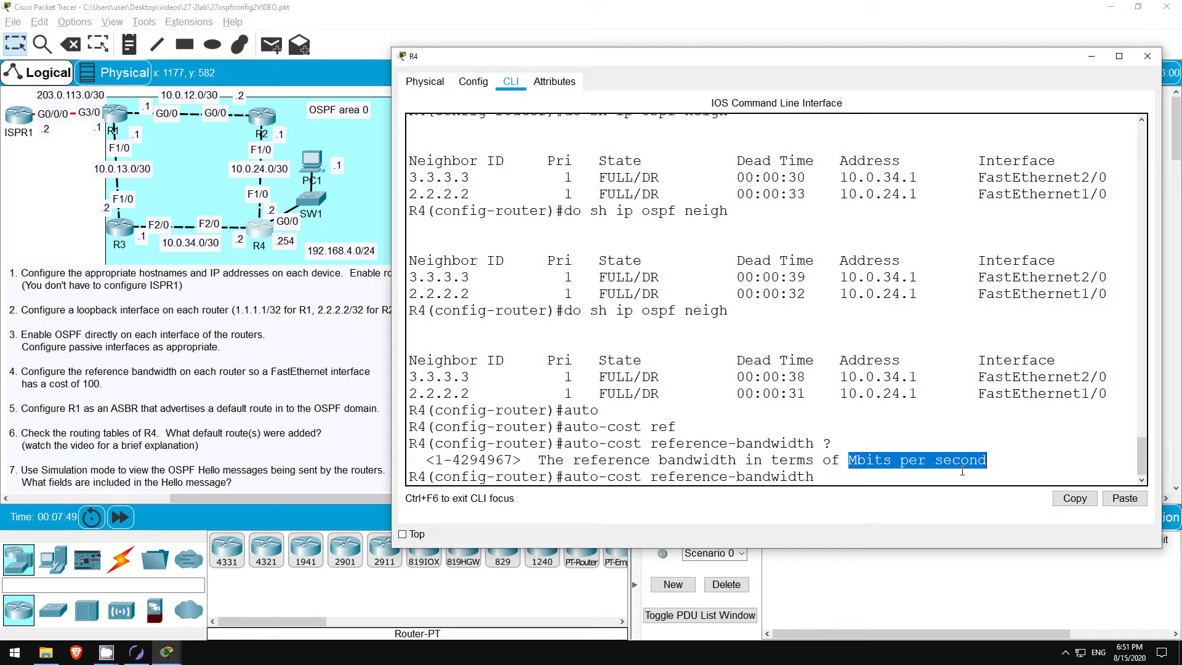
click(837, 482)
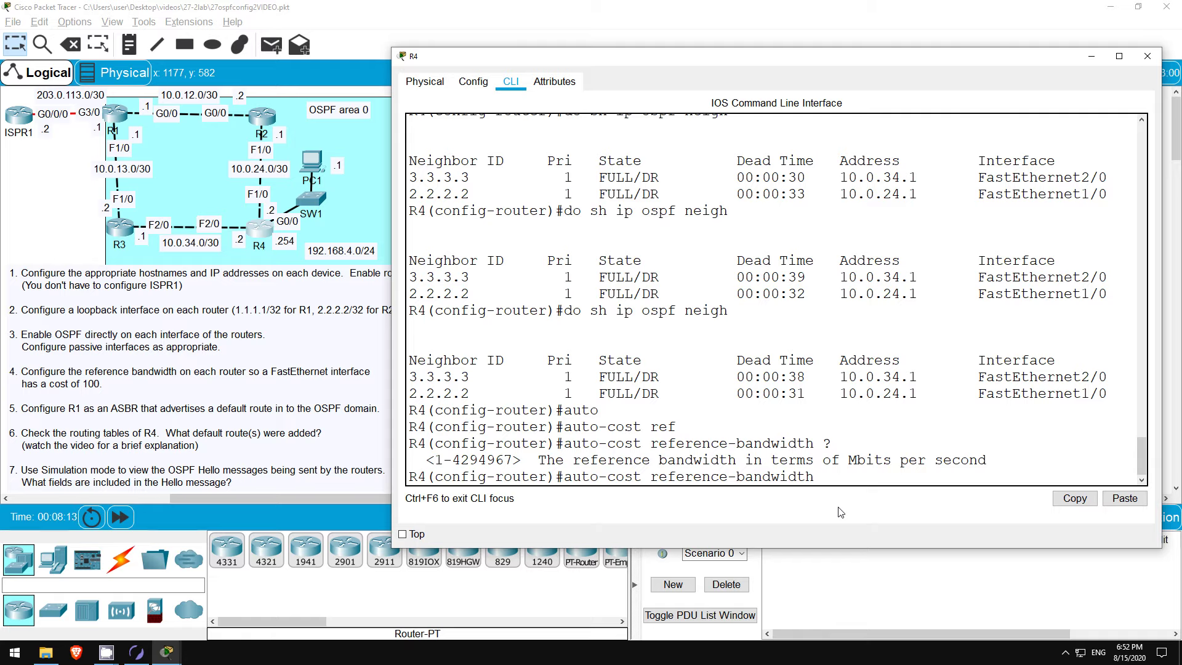
text(10000)
drag(822, 476, 868, 476)
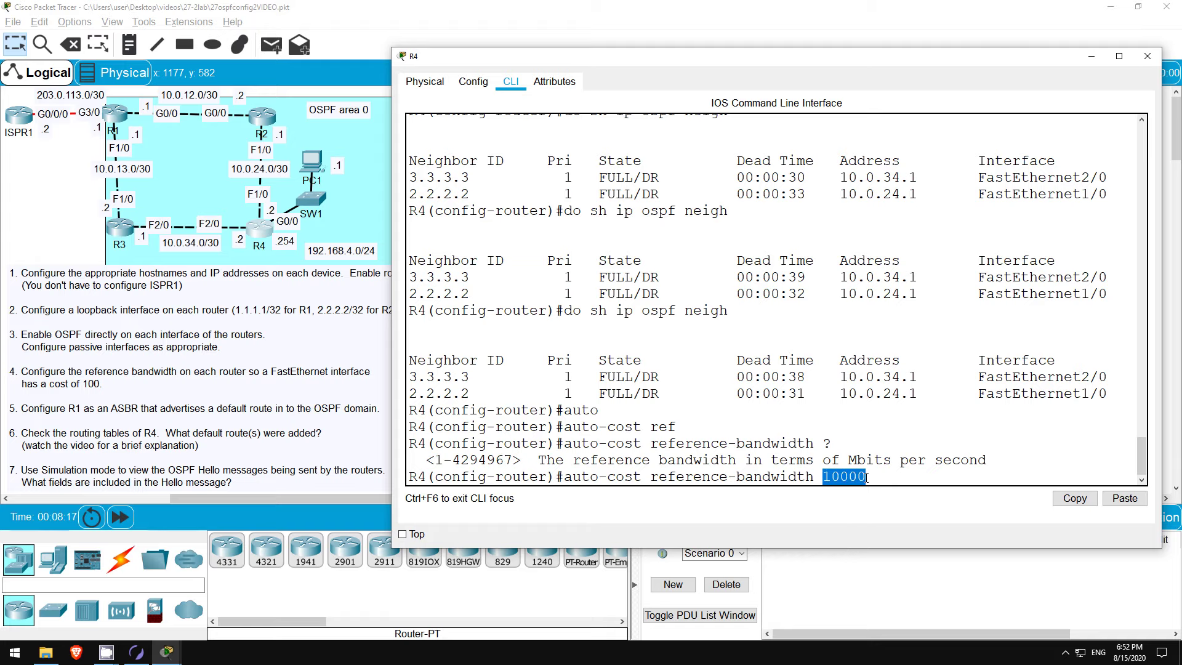
click(873, 476)
key(Return)
Step: Check R4's OSPF interfaces: FastEthernet1/0 now costs 100 and GigabitEthernet0/0 costs 10
key(Return)
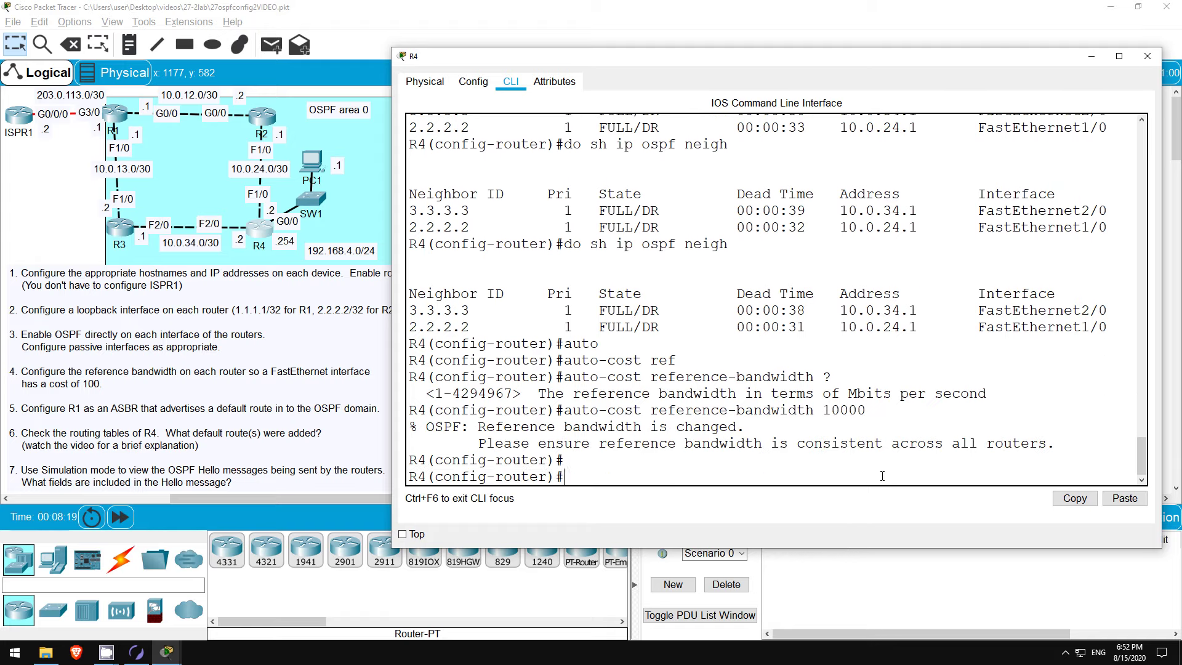
text(do sh ip ospf i)
key(Return)
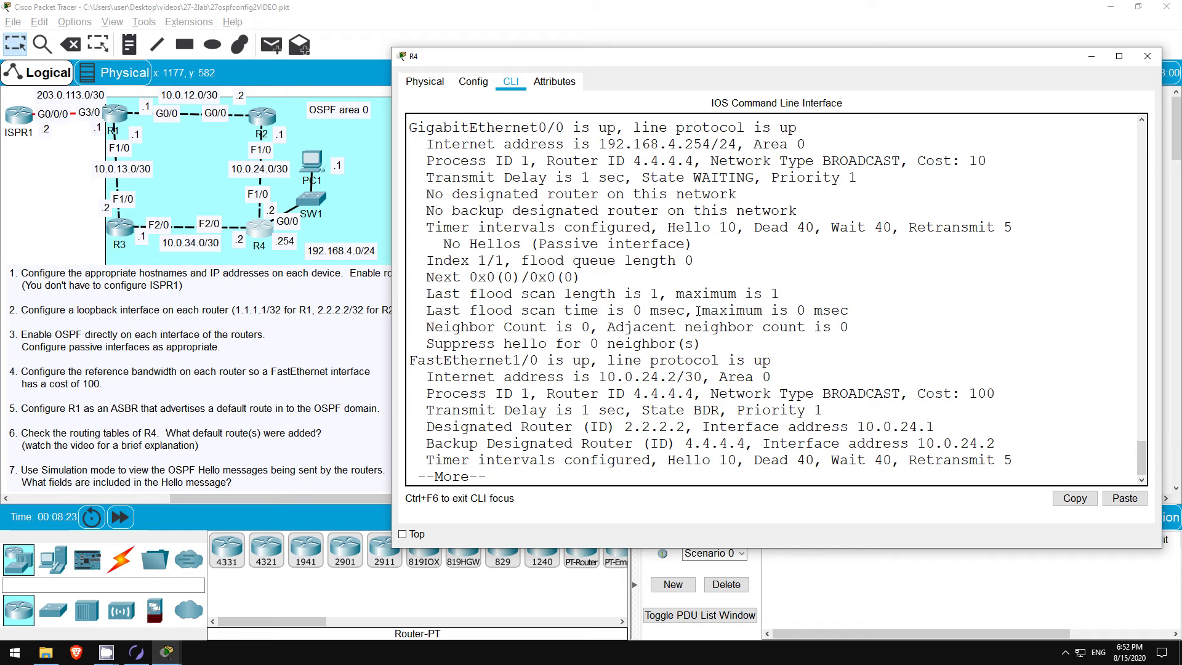
key(space)
scroll(555, 295, up, 4)
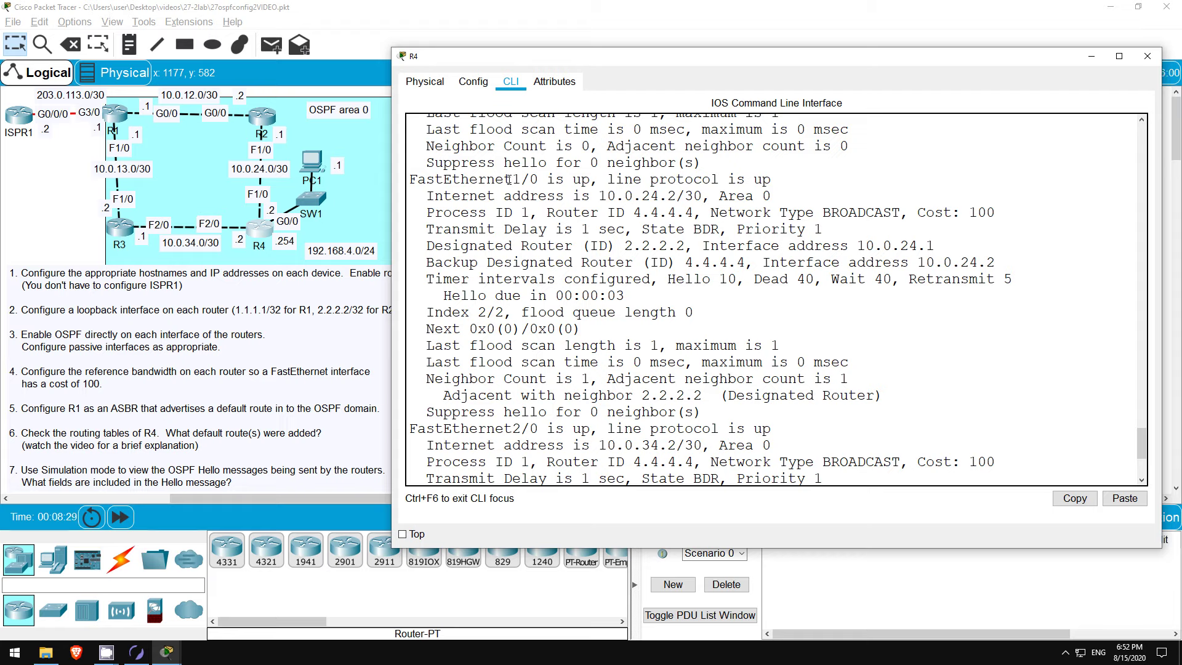
drag(436, 181, 538, 181)
click(981, 214)
drag(961, 212, 998, 212)
click(799, 212)
scroll(751, 234, up, 5)
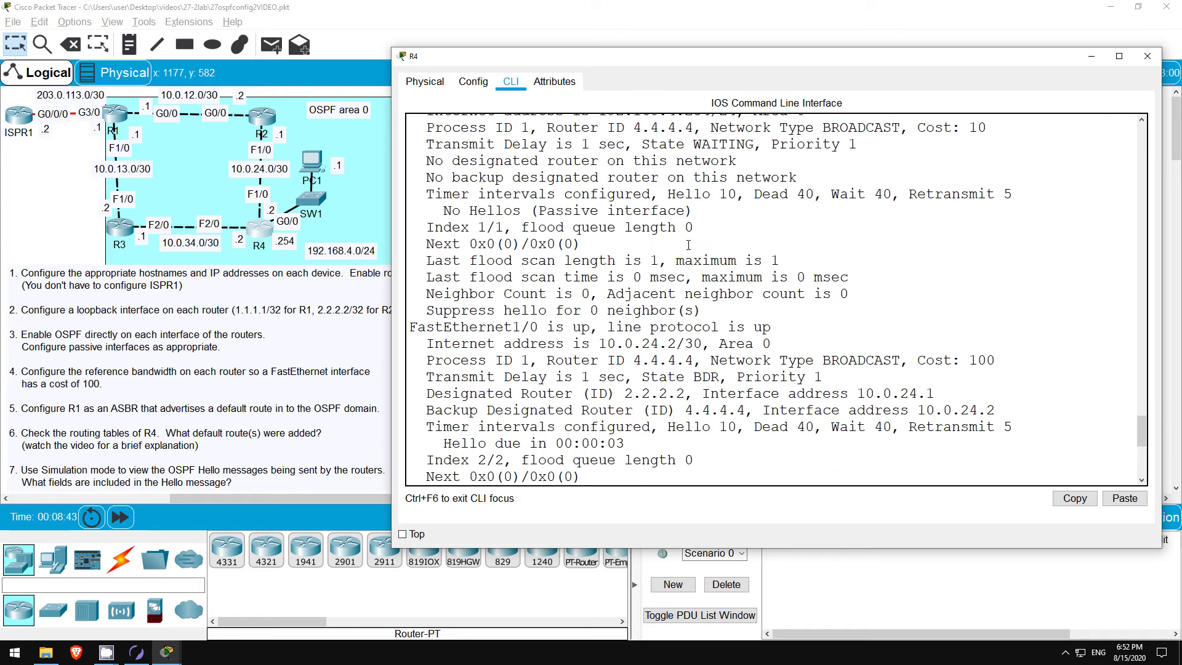
drag(917, 238, 1002, 241)
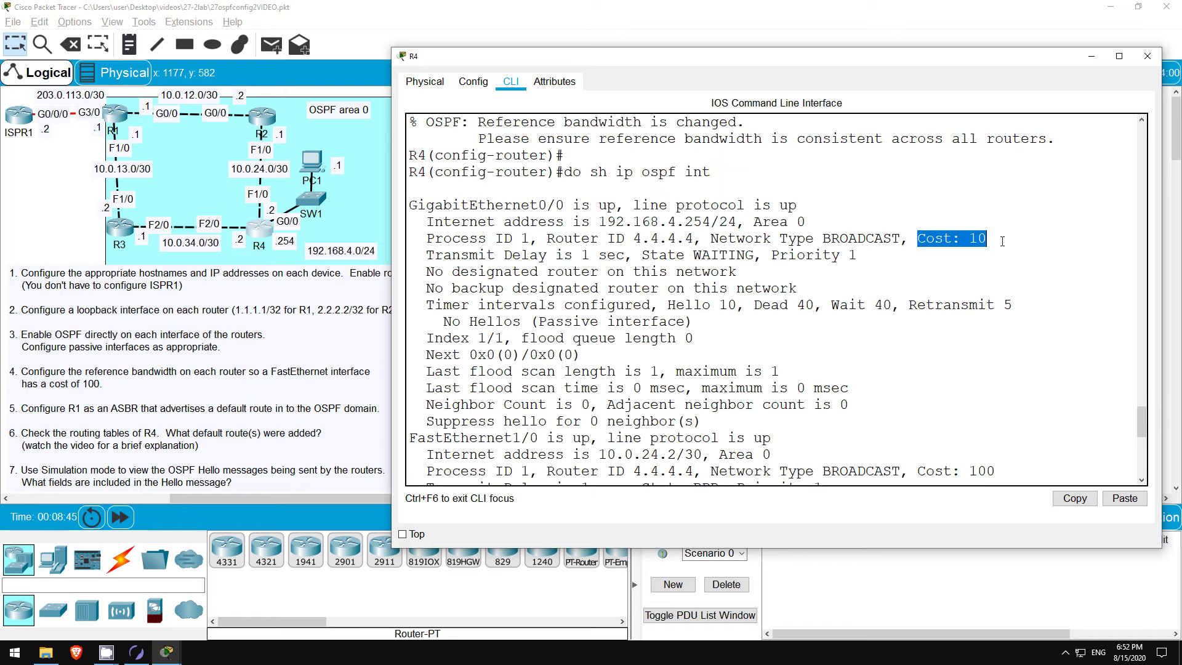
click(905, 238)
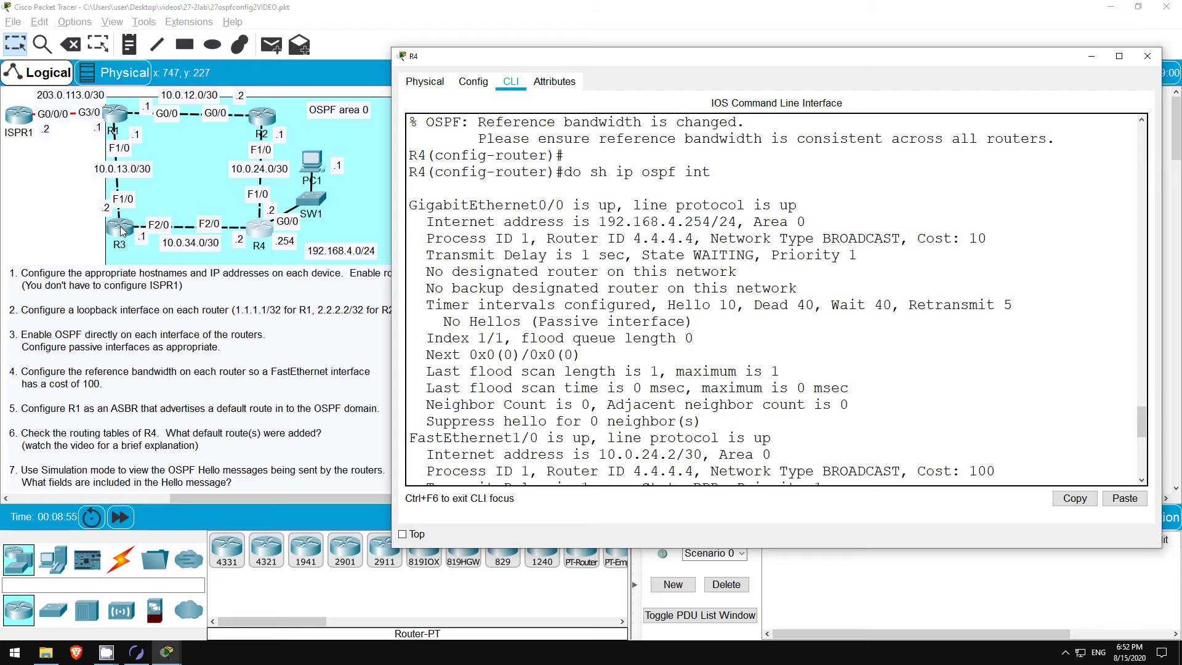
Step: On R3, set auto-cost reference-bandwidth 10000 under OSPF
click(121, 231)
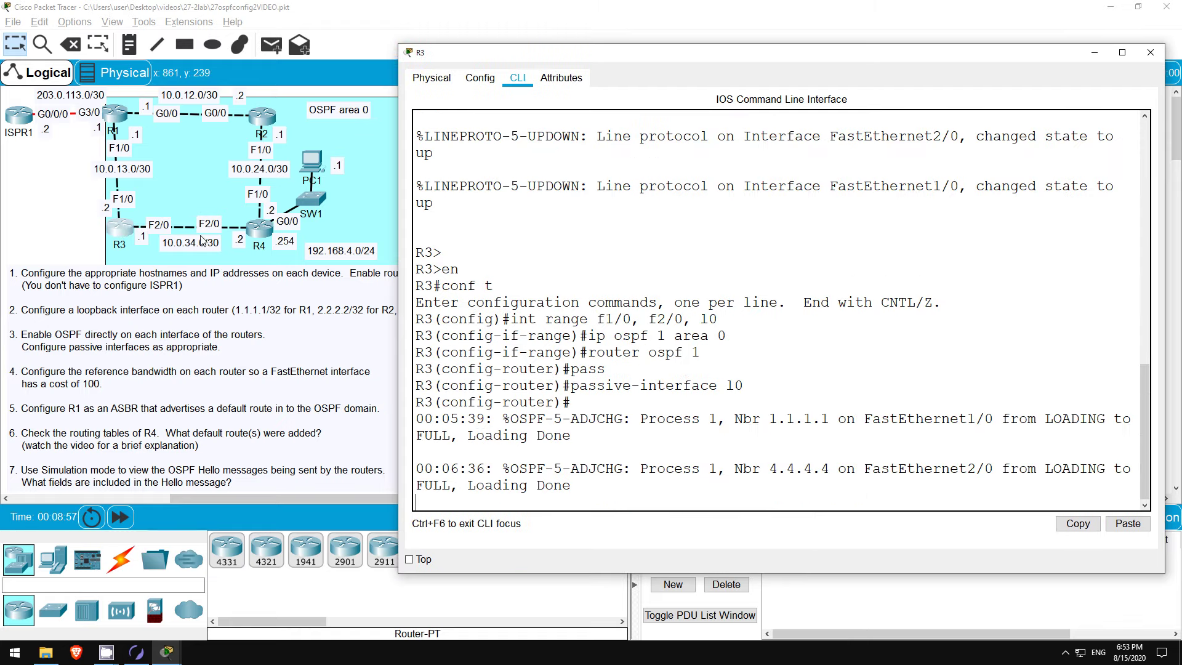
key(Return)
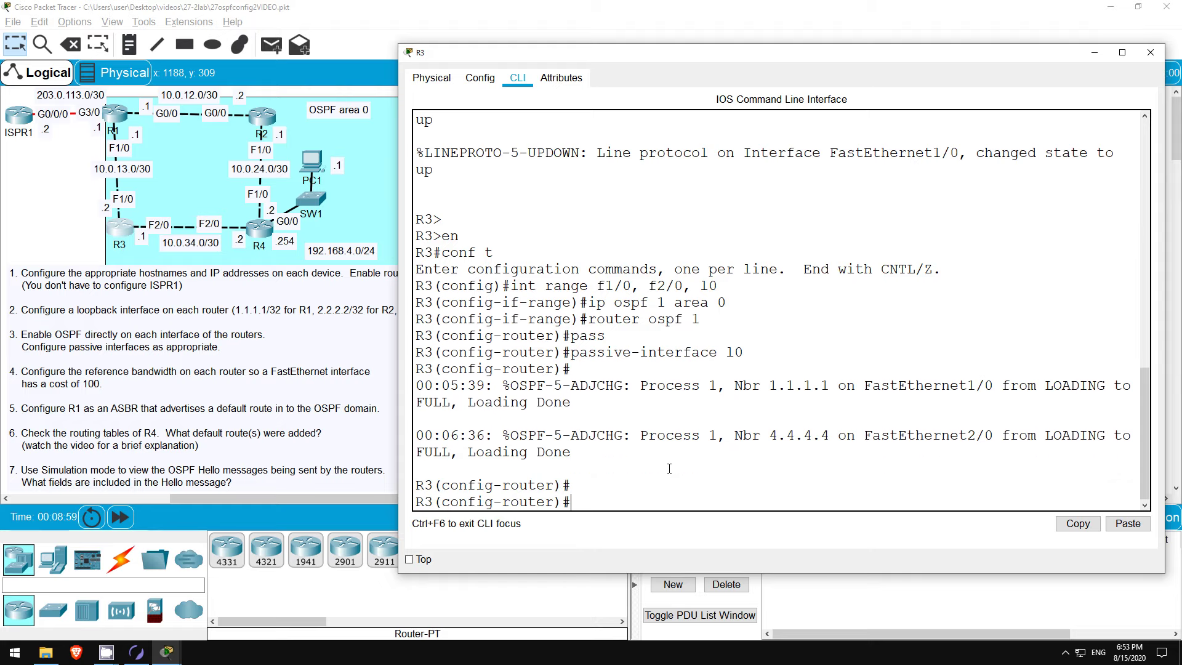
text(auto)
key(Tab)
text(ref)
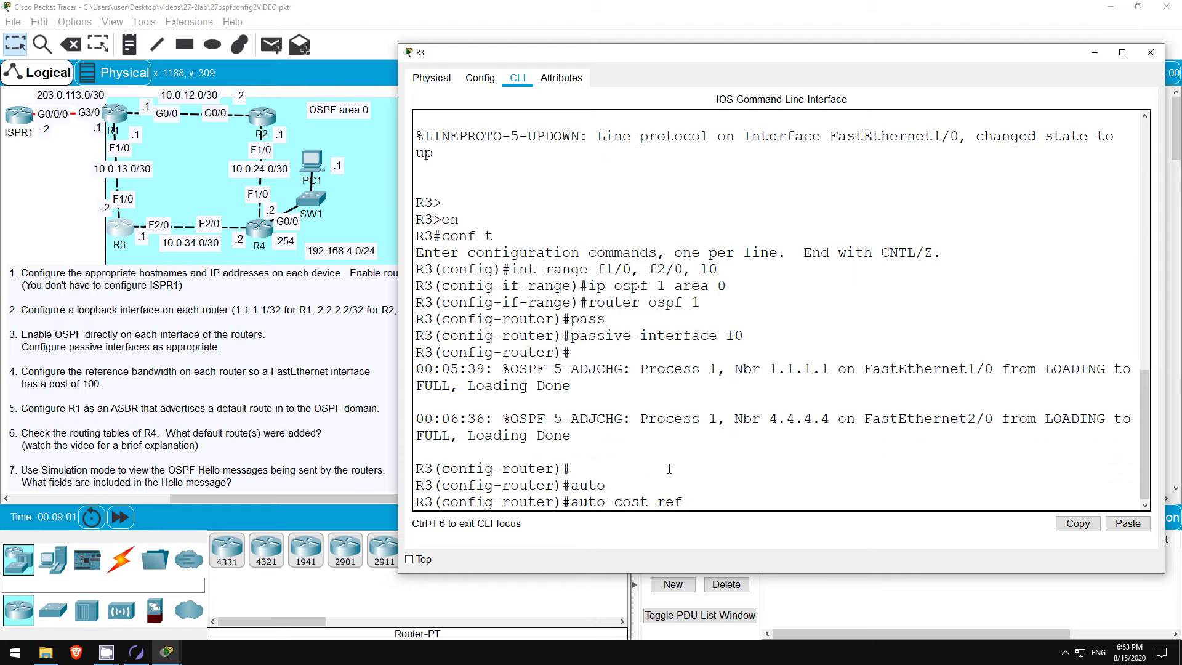
key(Tab)
text(10000)
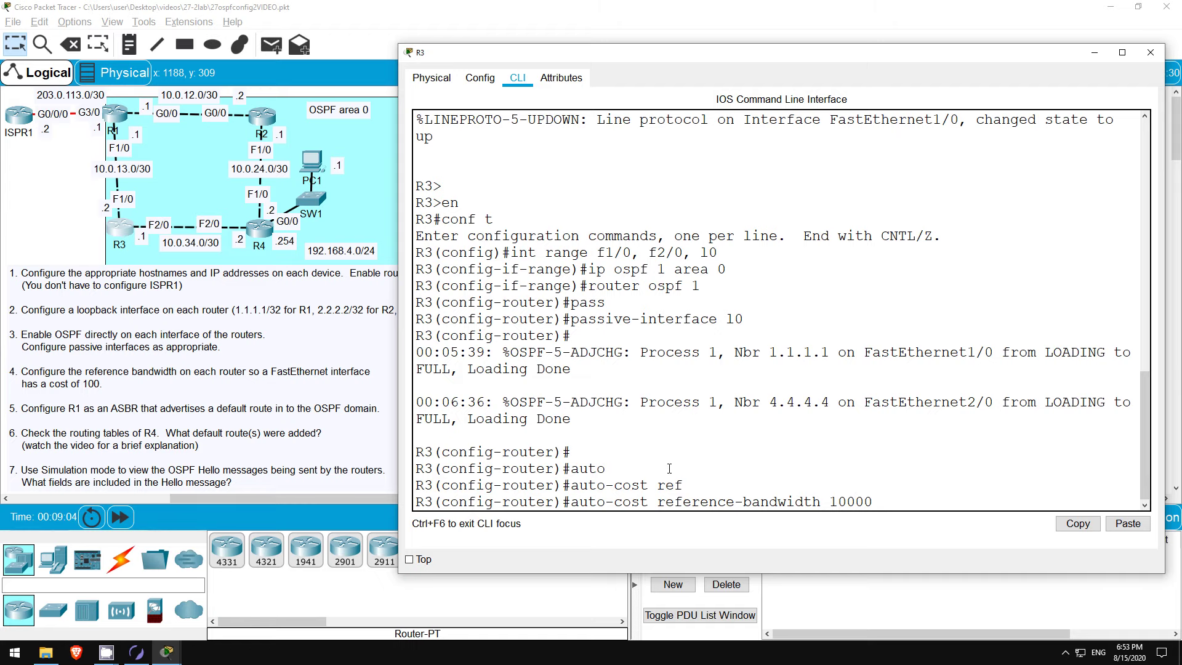
key(Return)
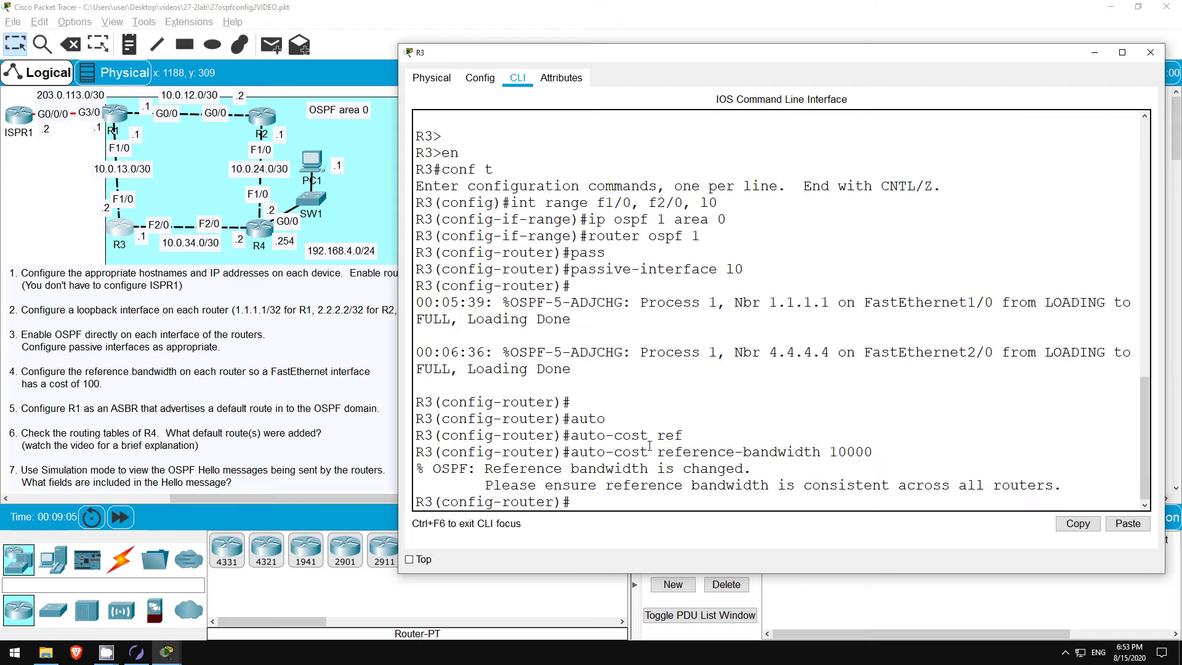
Step: On R2, set auto-cost reference-bandwidth 10000 under OSPF
click(264, 117)
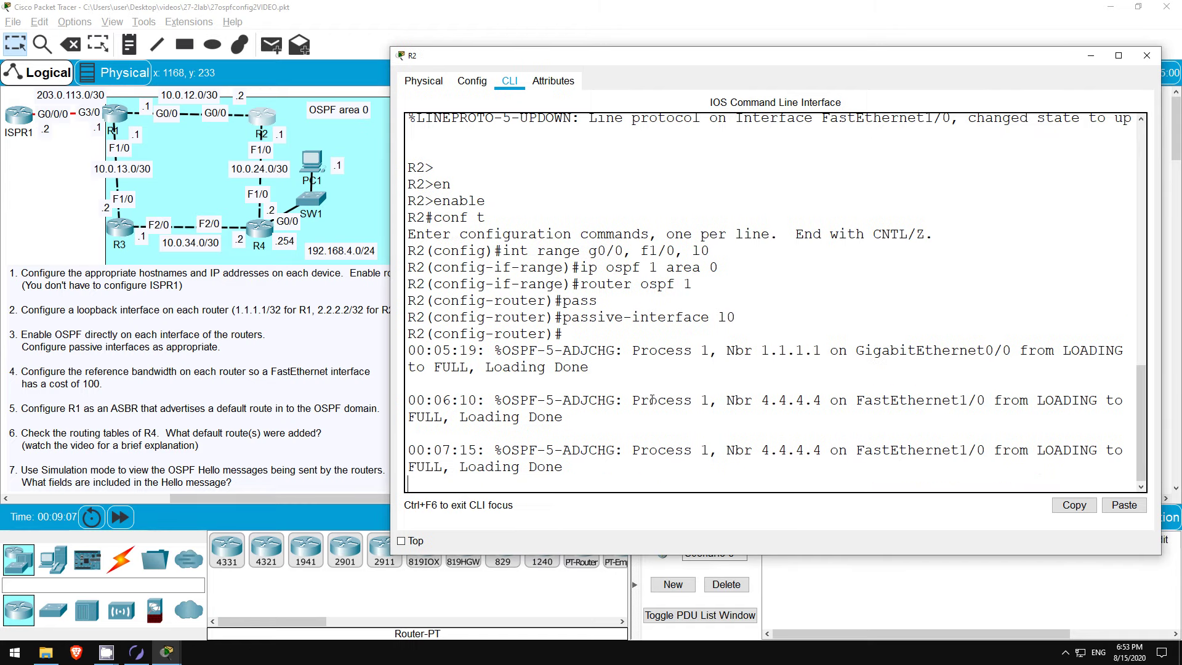
key(Return)
text(auto)
key(Tab)
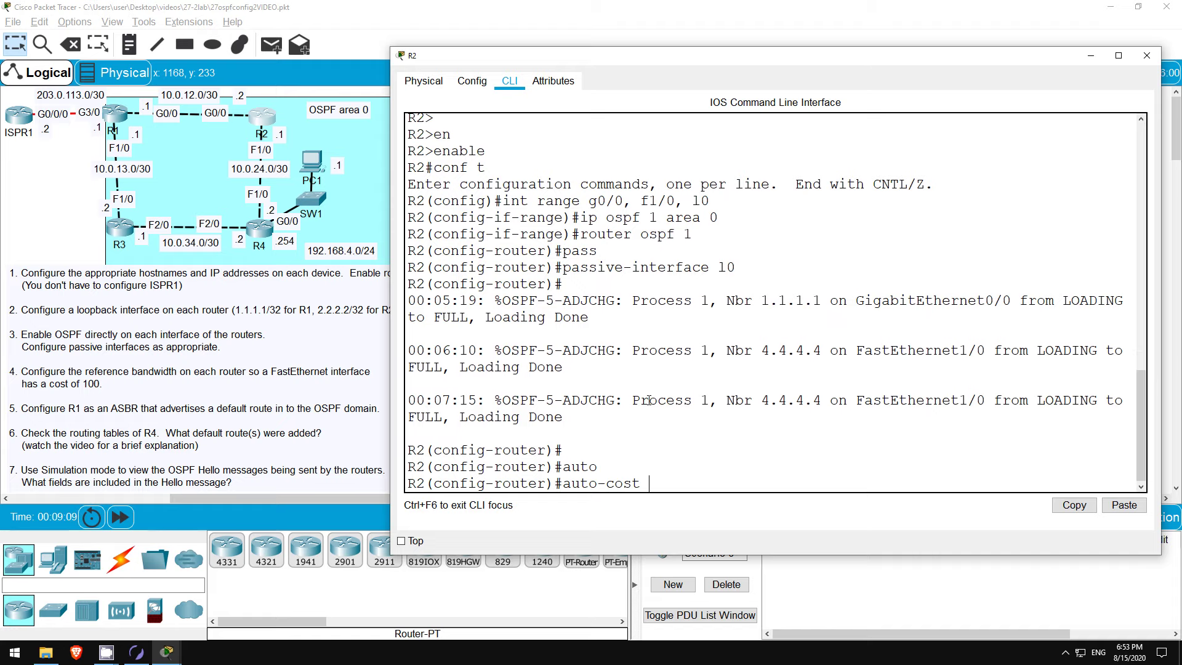
text(ref)
key(Tab)
text(10000)
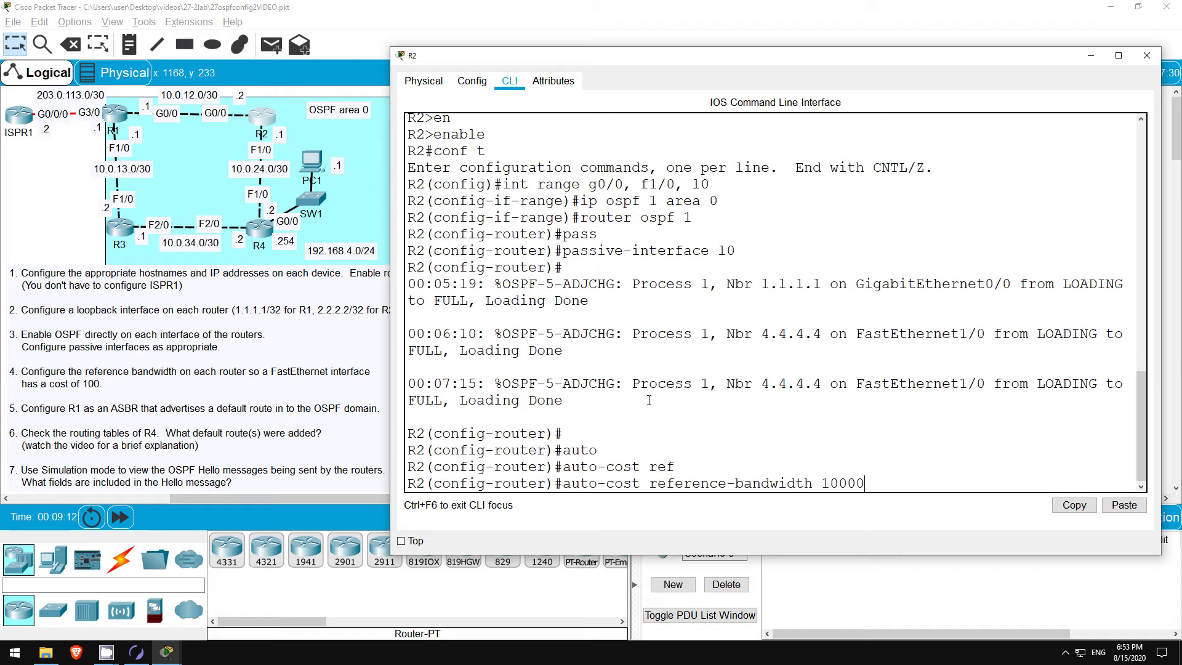
key(Return)
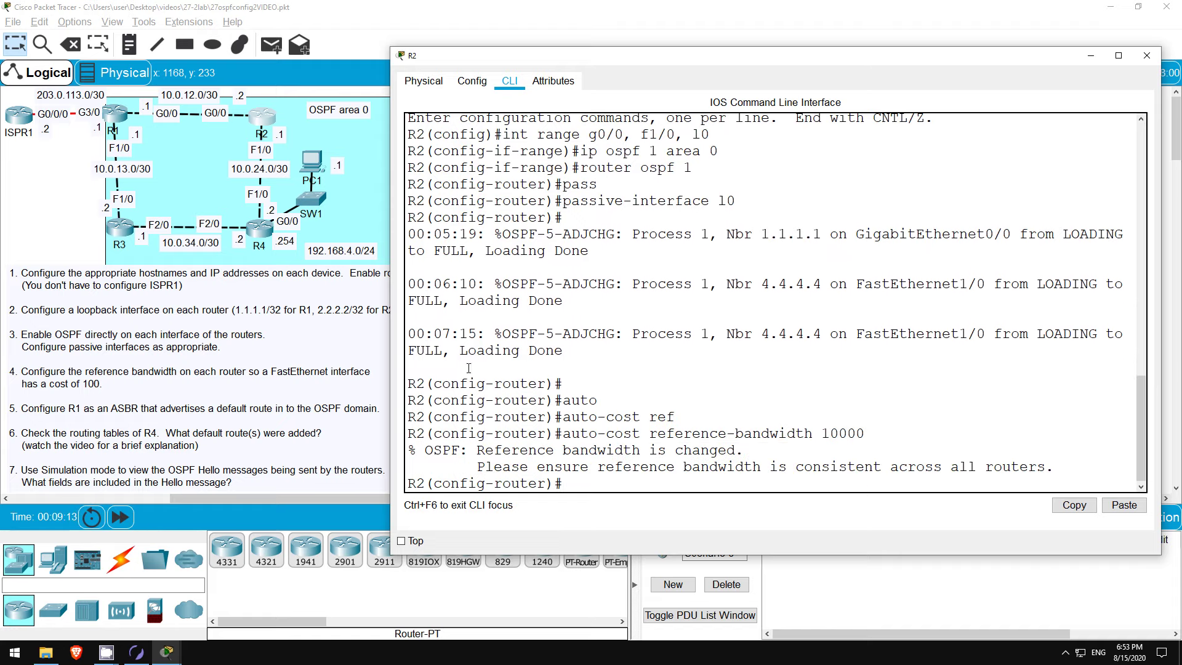
Step: On R1, set auto-cost reference-bandwidth 10000 under OSPF
click(123, 118)
key(Return)
key(Return)
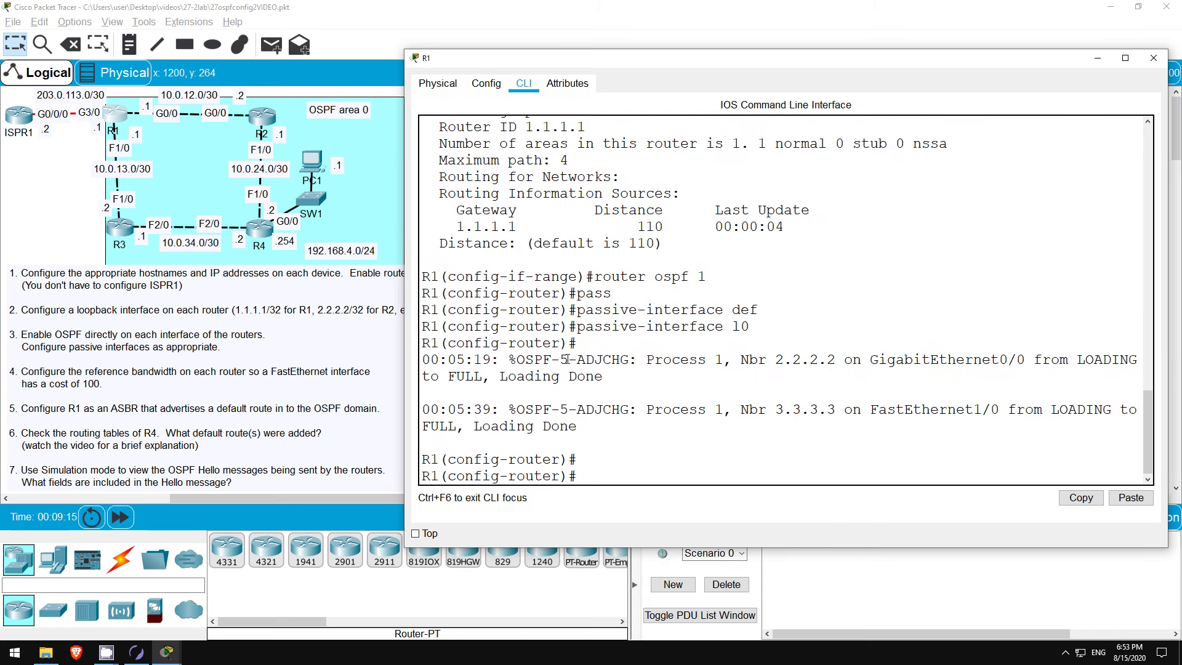
text(auto)
key(Tab)
text(ref)
key(Tab)
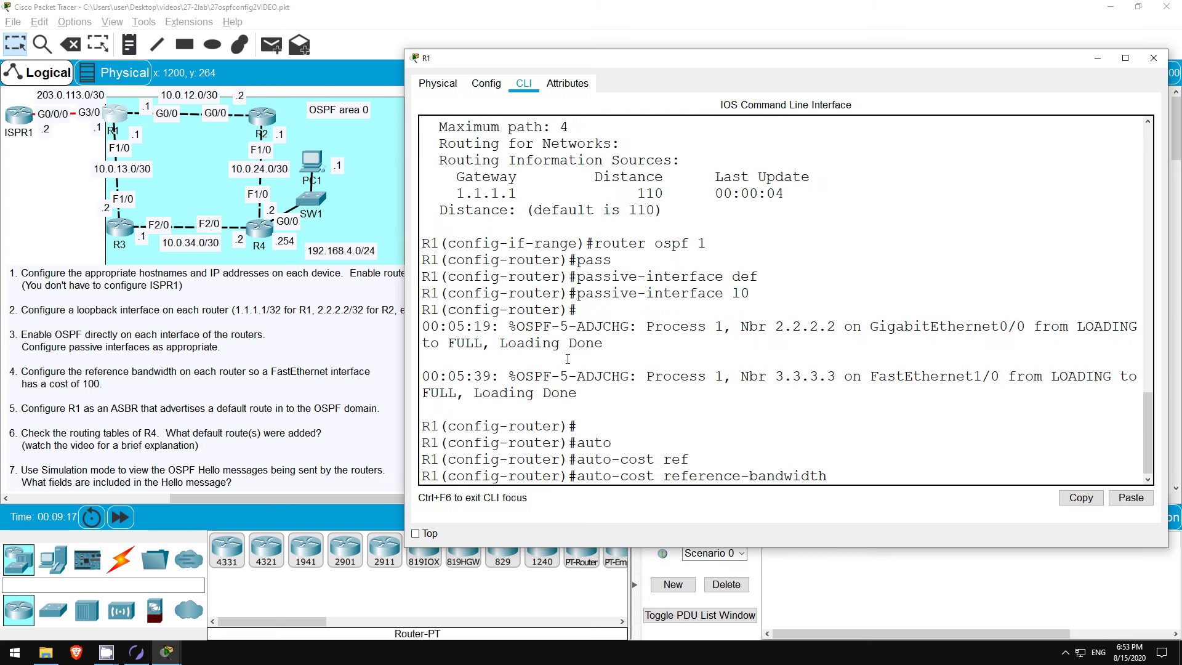
text(10000)
key(Return)
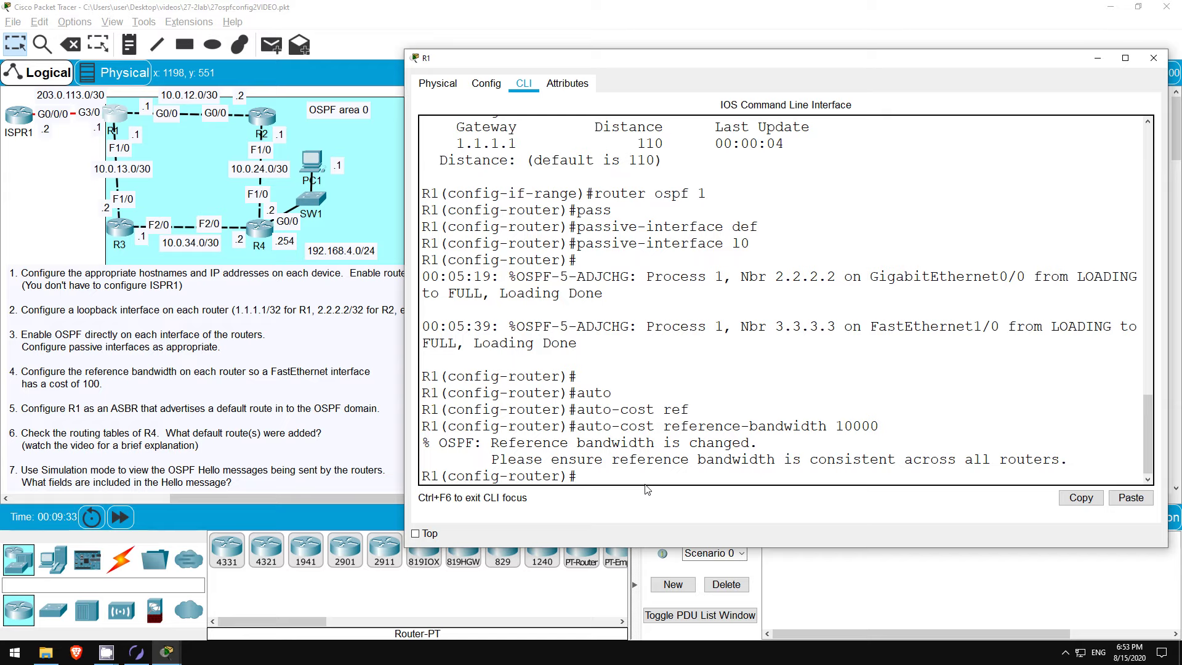
Step: Enable default-information originate in R1's OSPF process
text(def)
key(Tab)
text(ori)
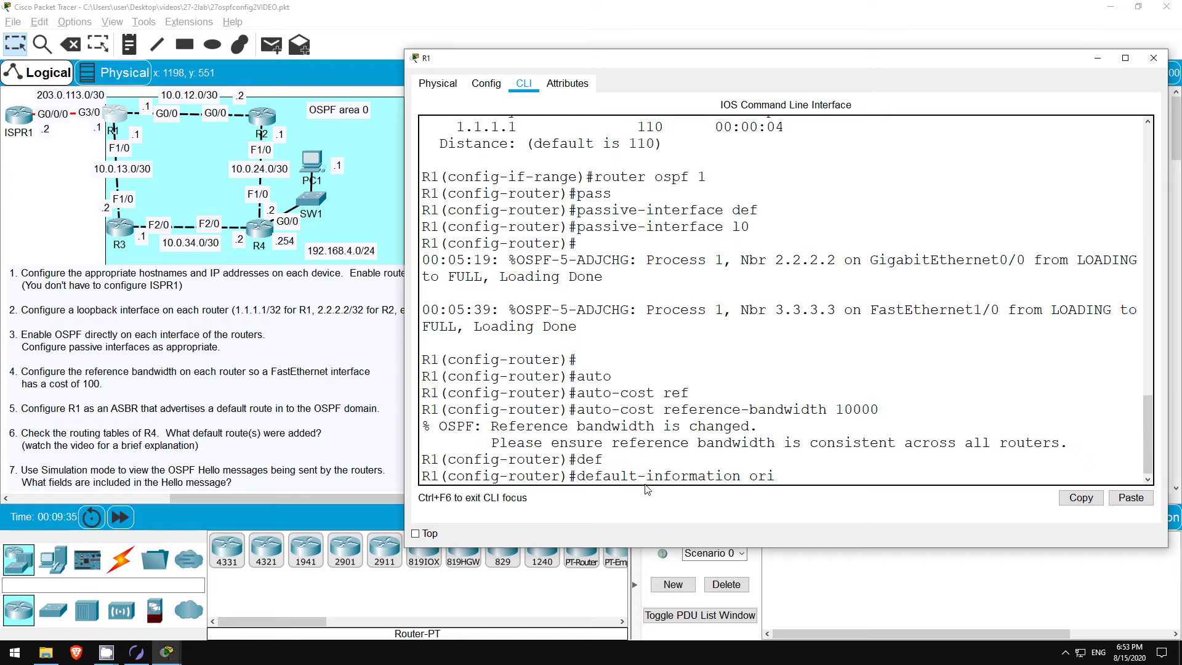
key(Tab)
key(Return)
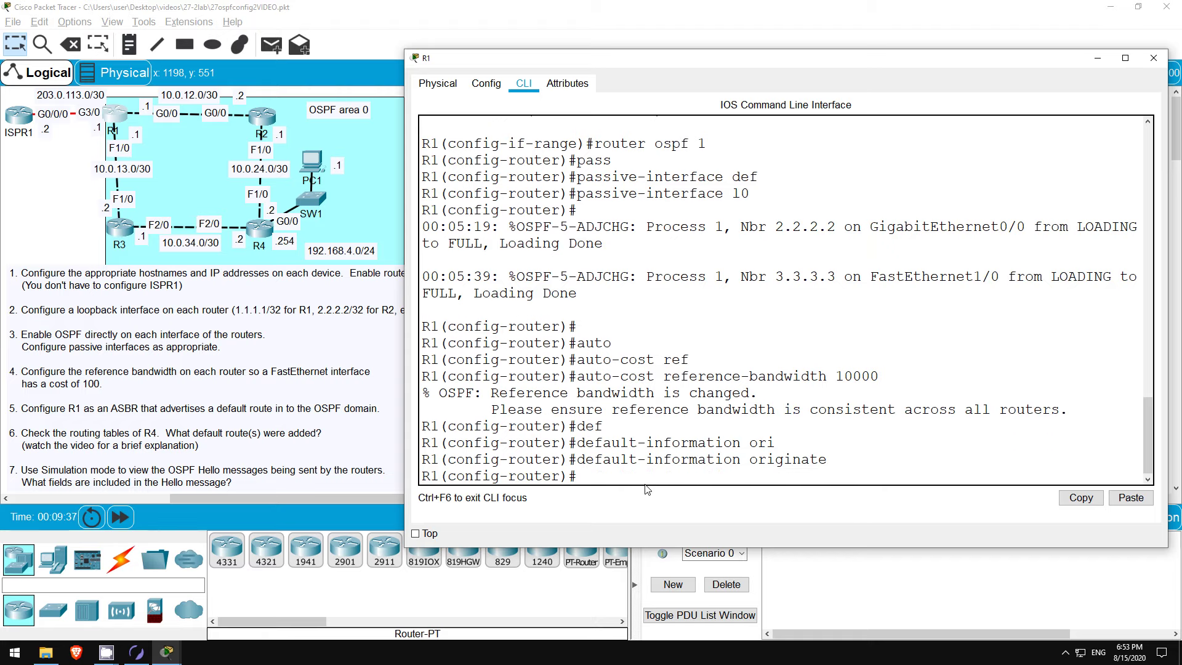
Step: Leave OSPF configuration and add static route 0.0.0.0 0.0.0.0 via 203.0.113.2 on R1
text(exit)
key(Return)
text(ip route )
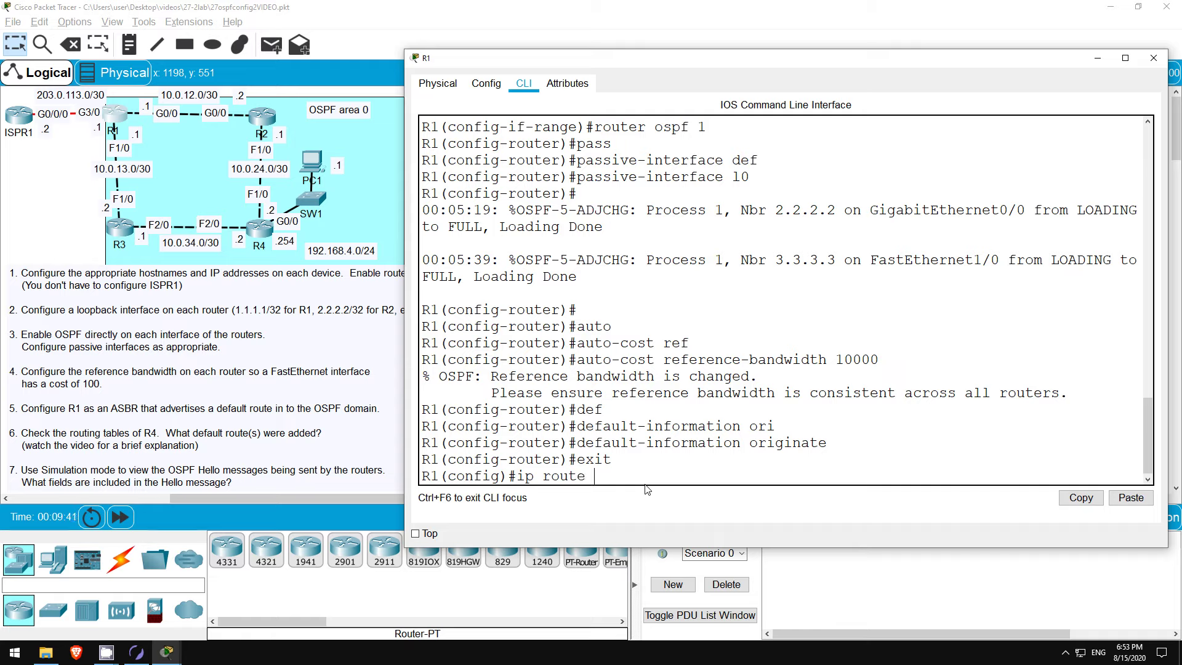
text(0.0.0.0 0.0.0.0 203.0.113.2)
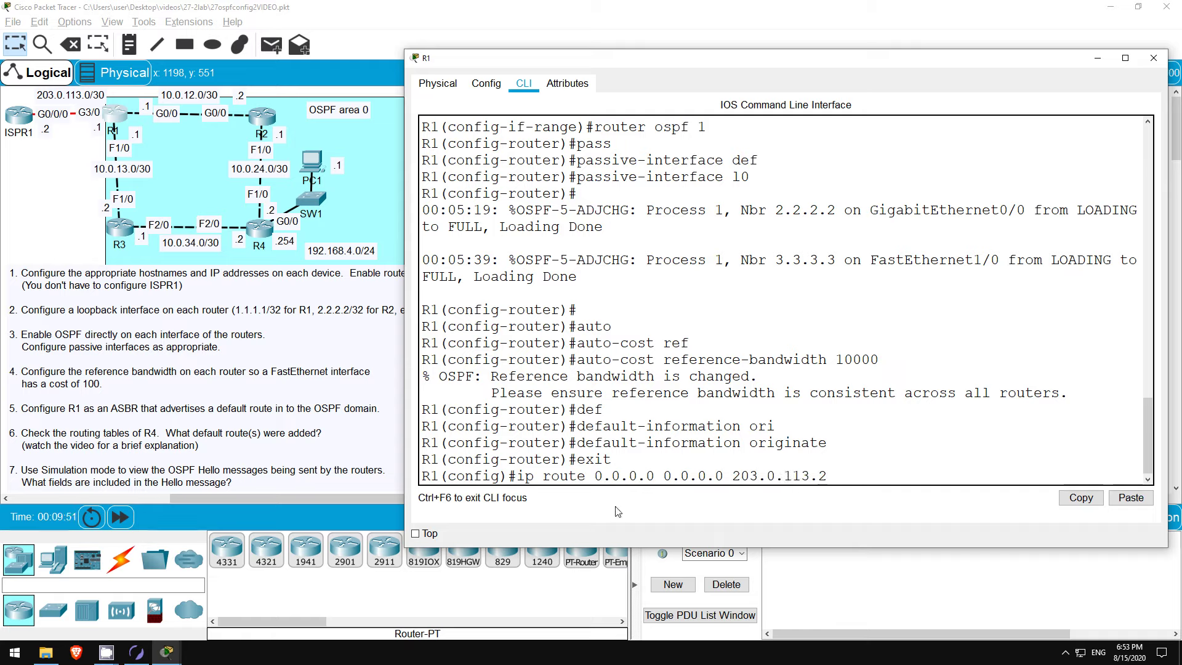
key(Return)
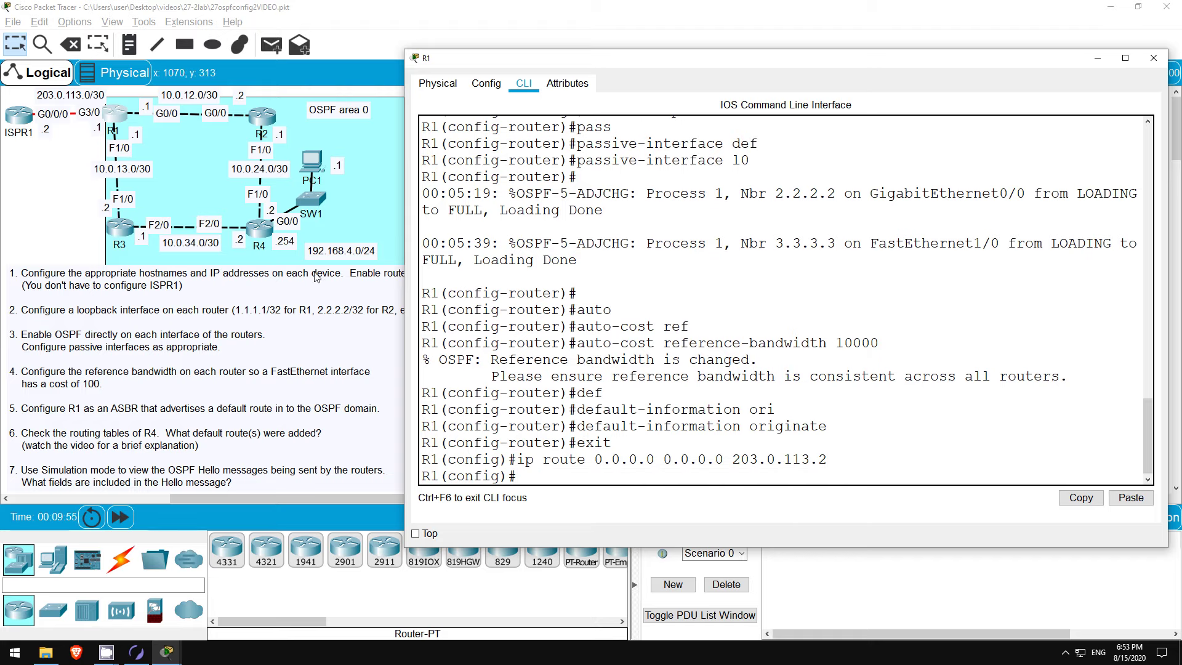
Step: Display R4's routing table, showing the O*E2 default route 0.0.0.0/0 via 10.0.24.1
click(260, 226)
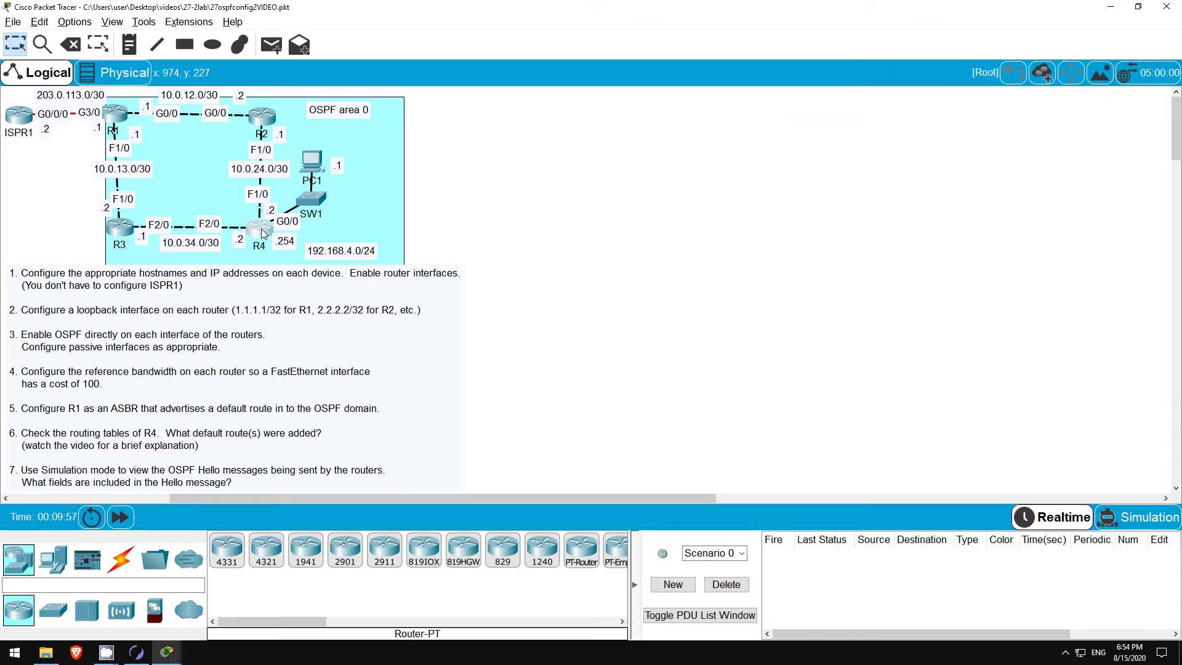
scroll(678, 432, down, 10)
key(space)
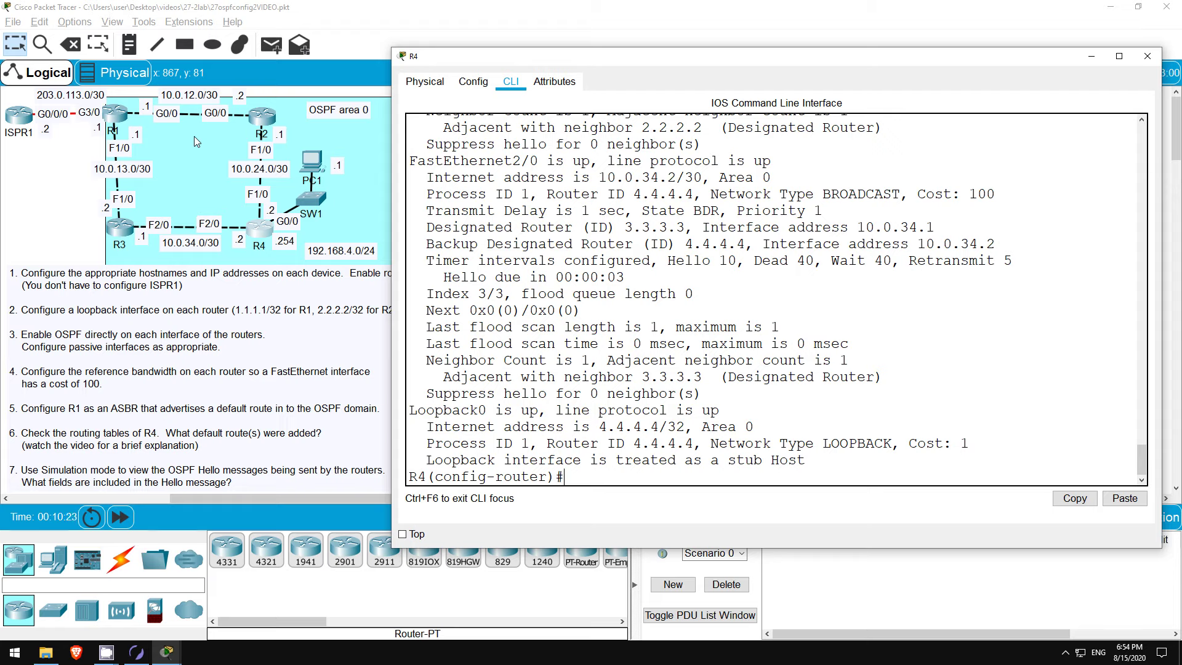
text(do show ip rou)
key(Return)
key(space)
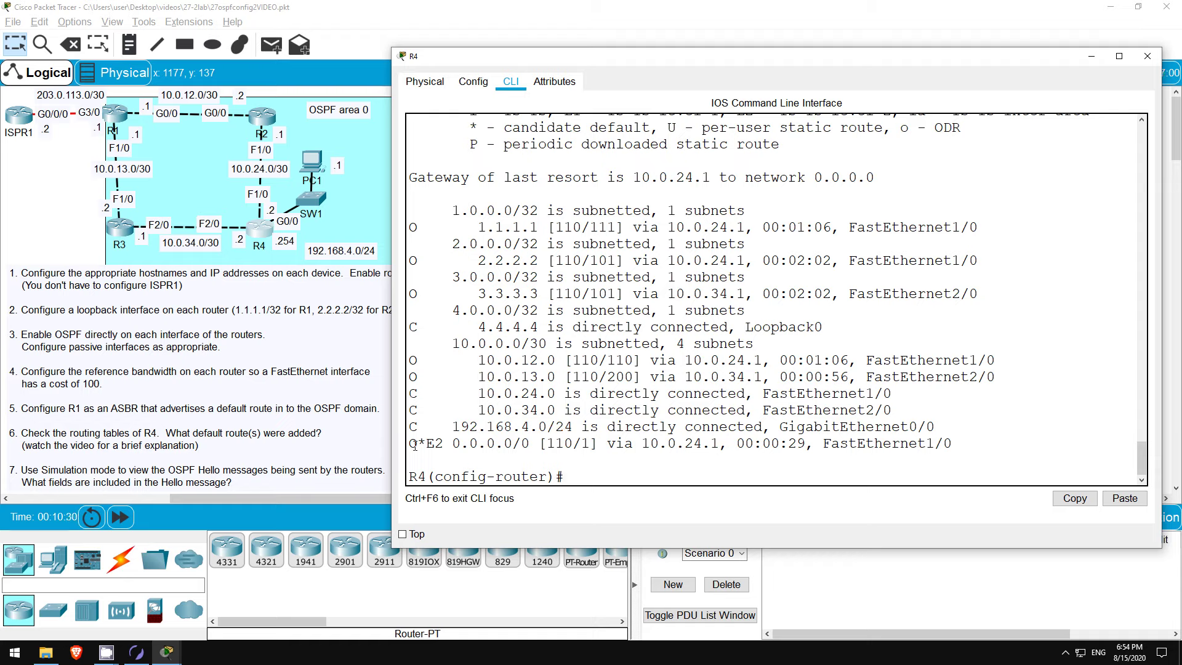
drag(411, 443, 957, 444)
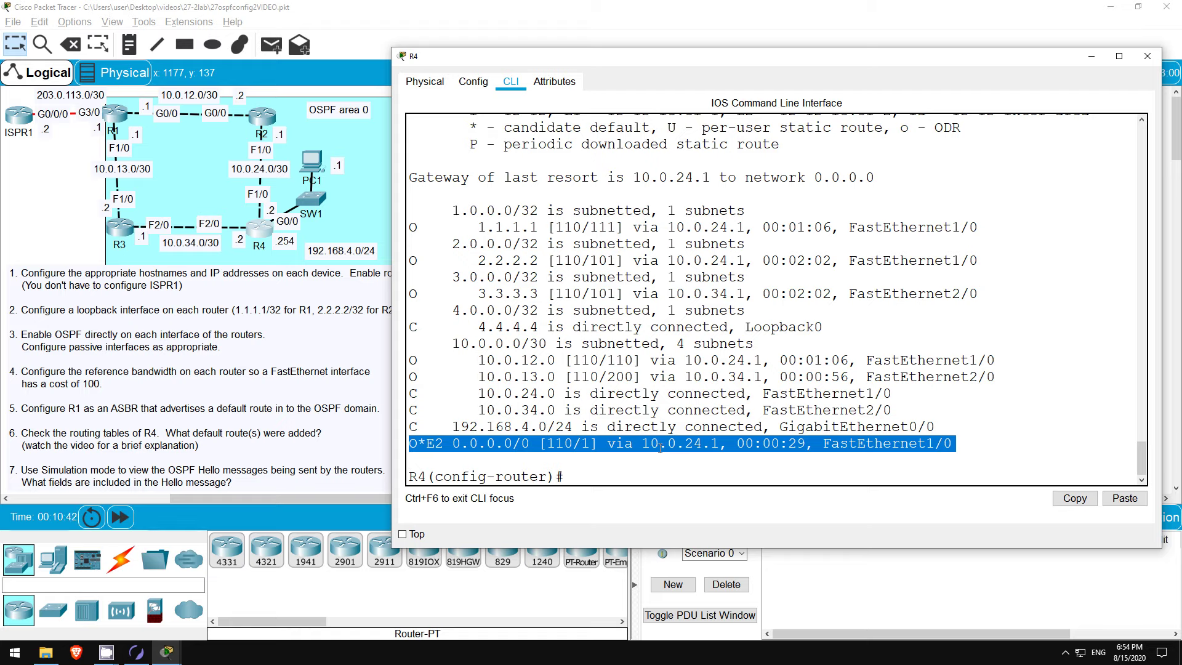
drag(642, 443, 720, 438)
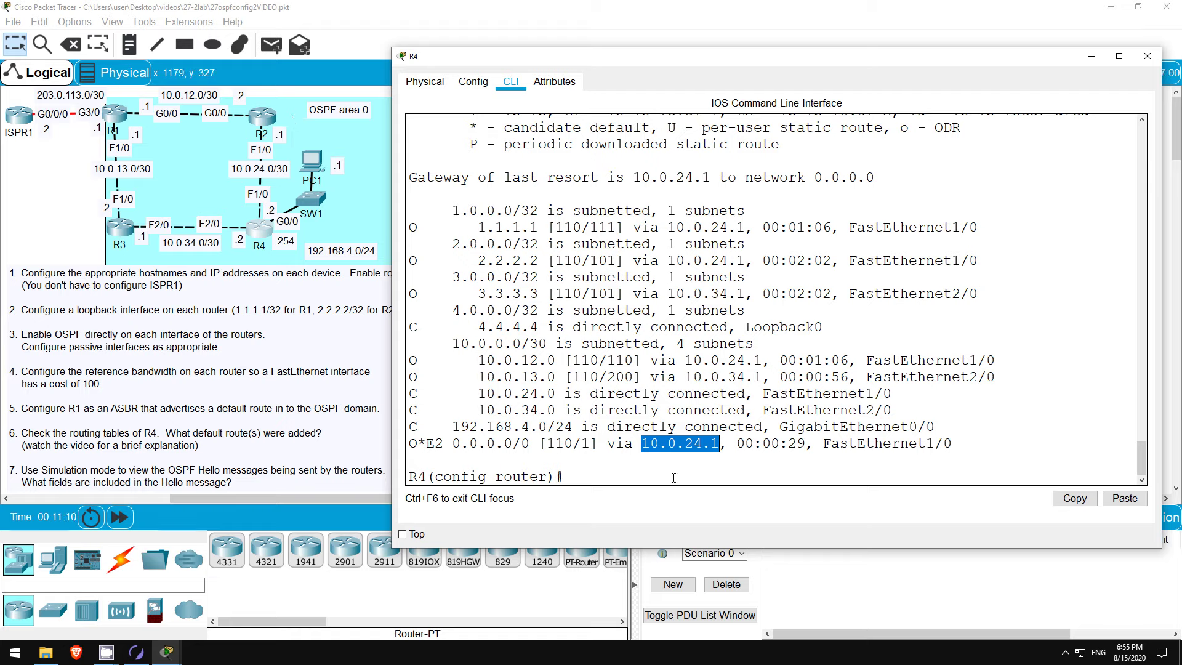
double_click(584, 443)
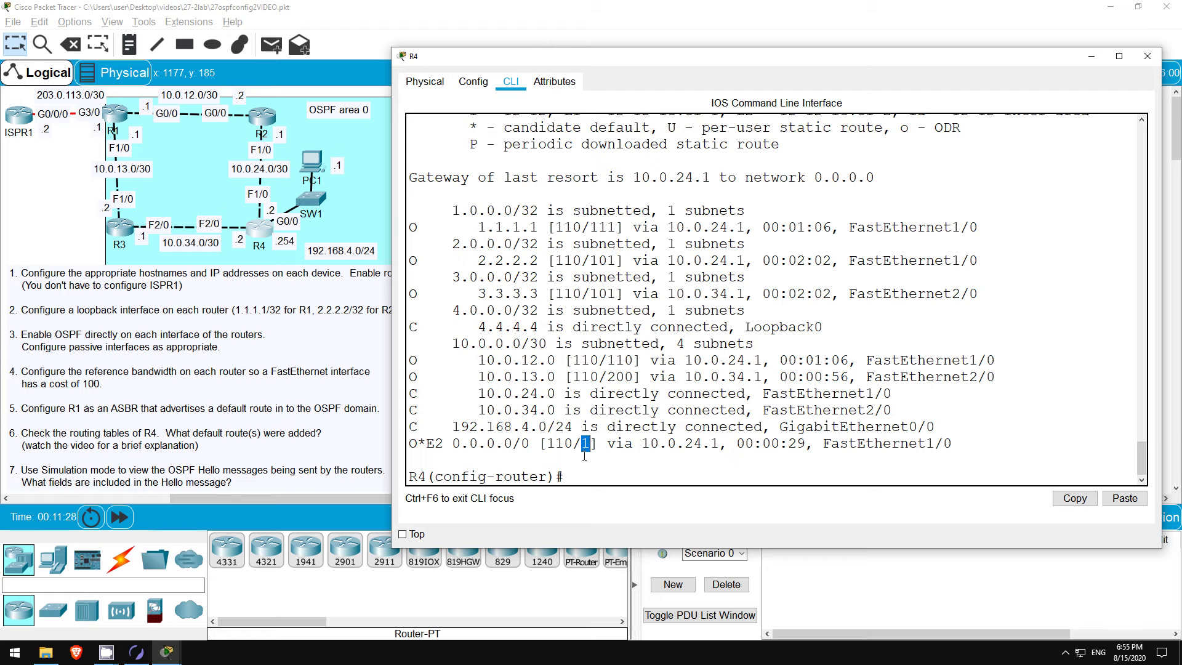
drag(426, 444, 444, 444)
scroll(629, 393, up, 3)
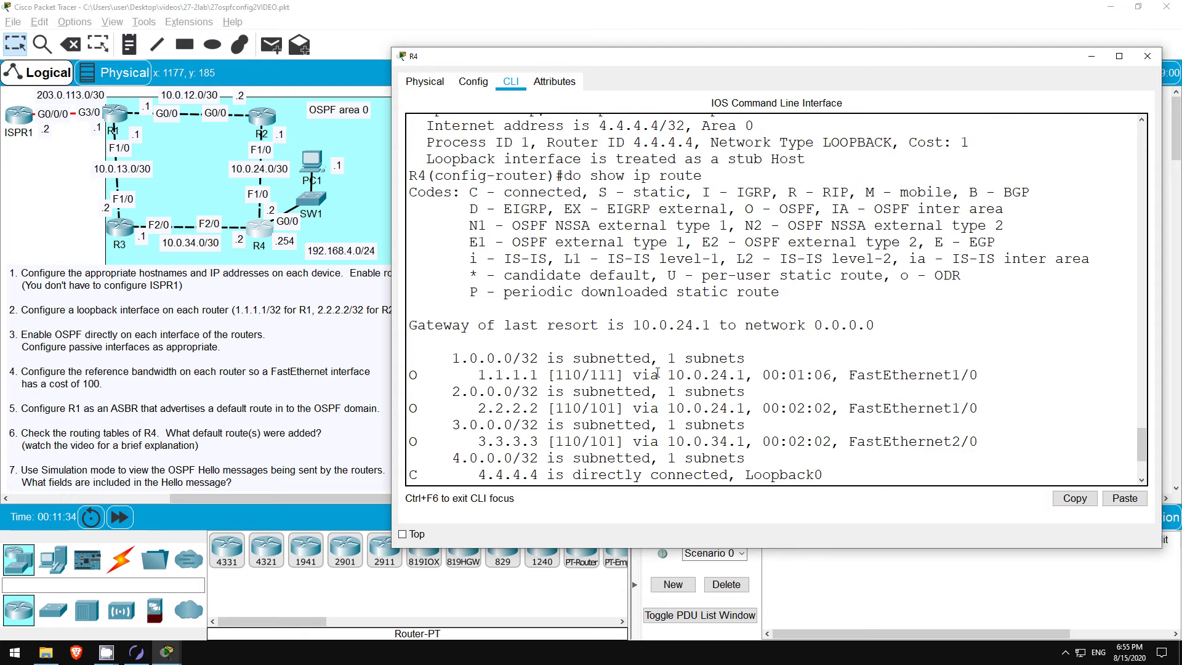
drag(702, 242, 915, 241)
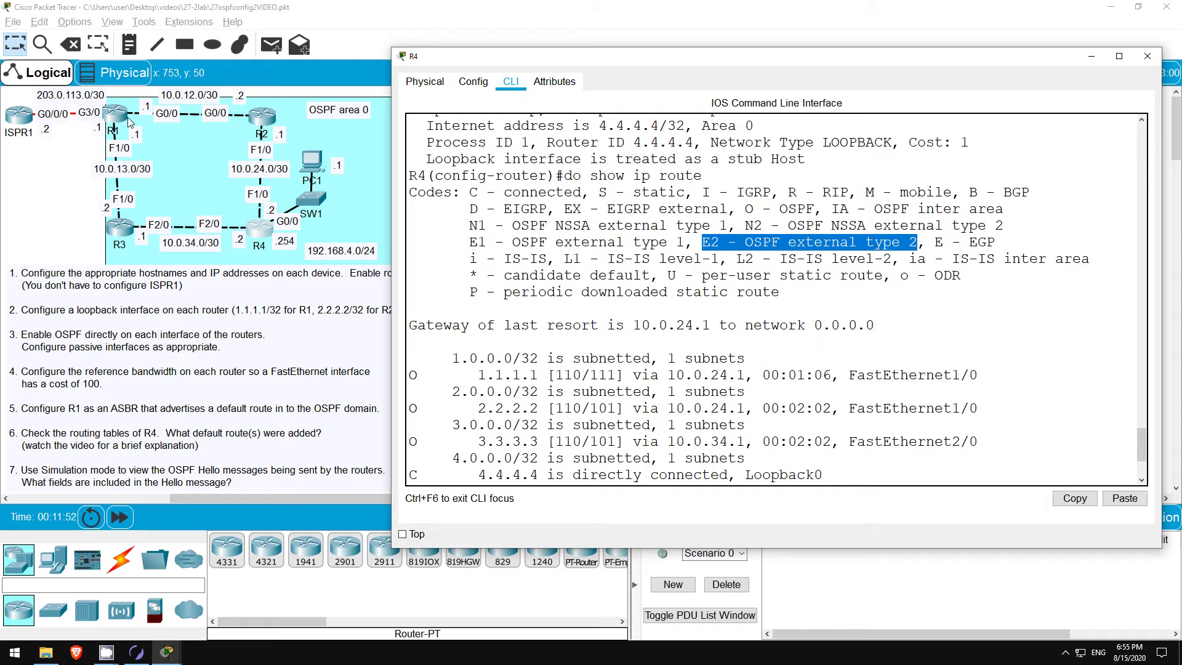
scroll(630, 410, down, 3)
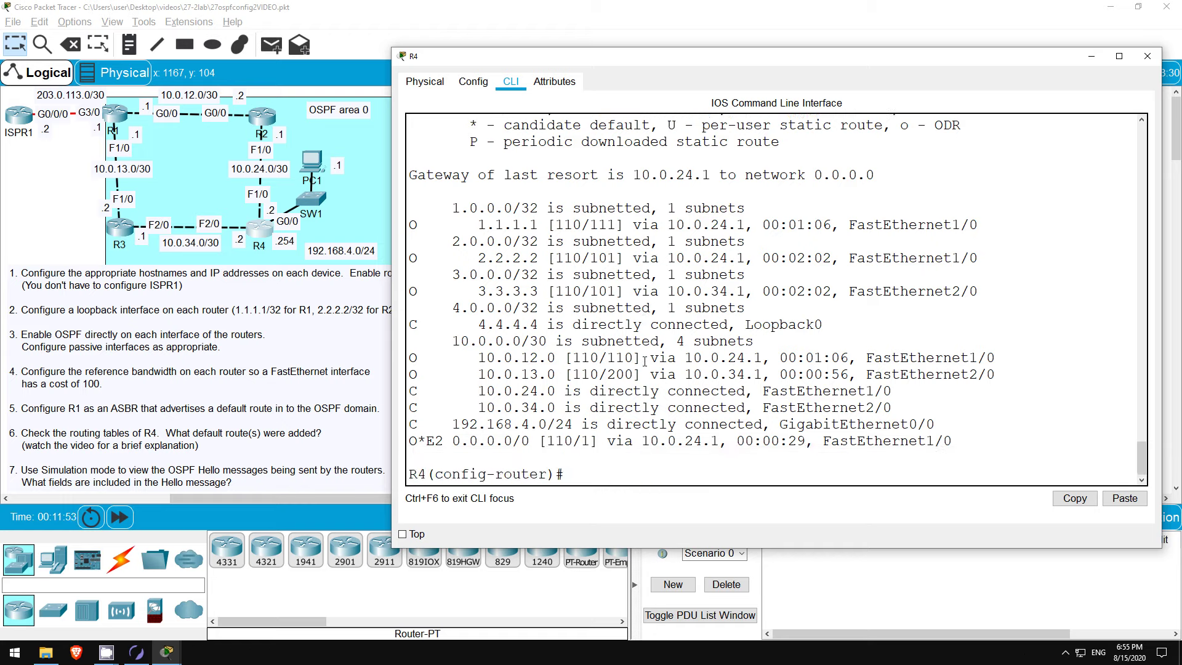
double_click(586, 440)
click(591, 476)
Step: Shut down R4's FastEthernet1/0 and note the OSPF neighbor DOWN message
text(int f1/0)
key(Return)
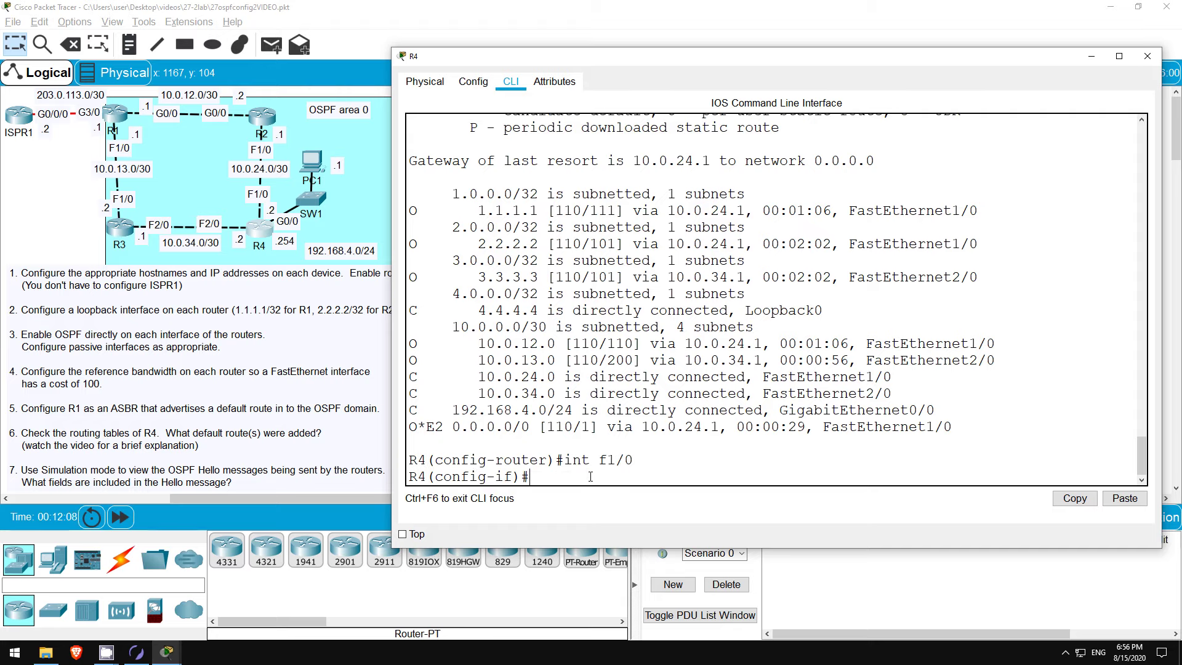
text(shut)
key(Return)
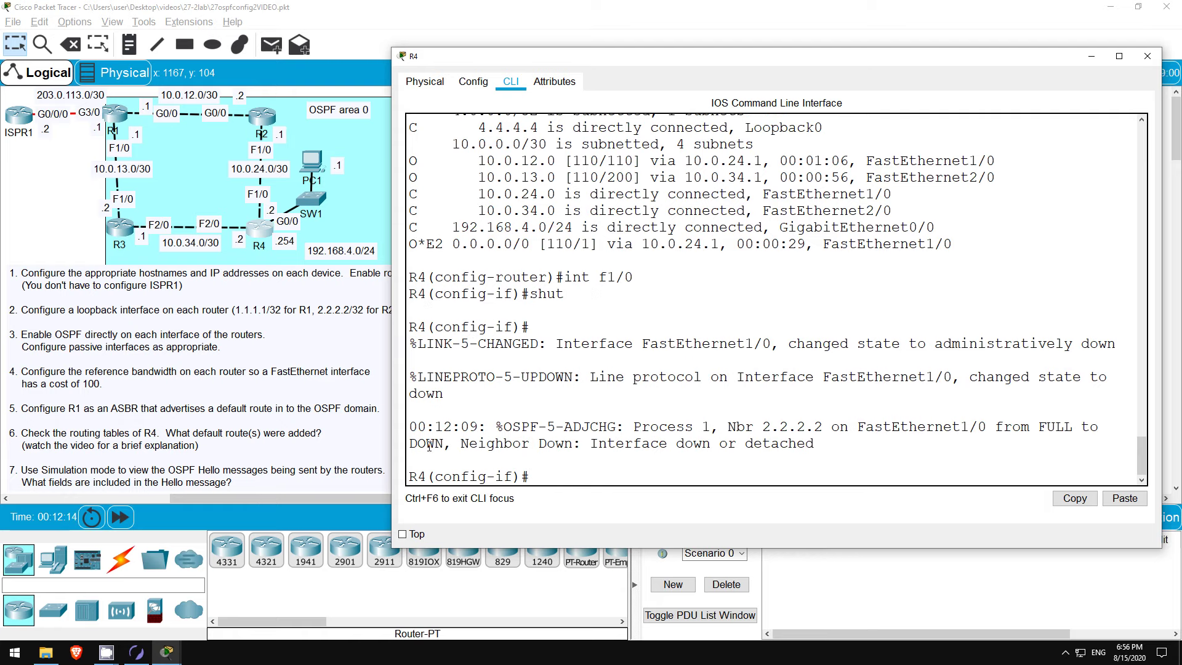
drag(409, 444, 444, 444)
Step: Fast-forward time and confirm R4's O*E2 default route now goes via 10.0.34.1 with metric 1
click(121, 519)
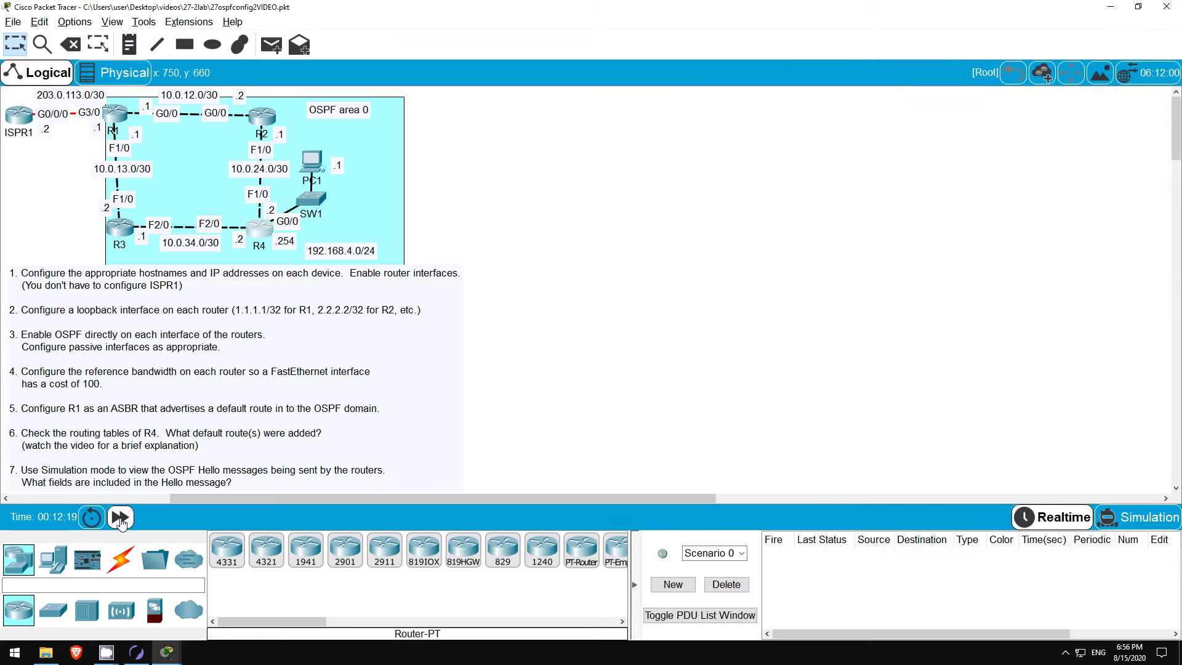
click(120, 519)
click(259, 231)
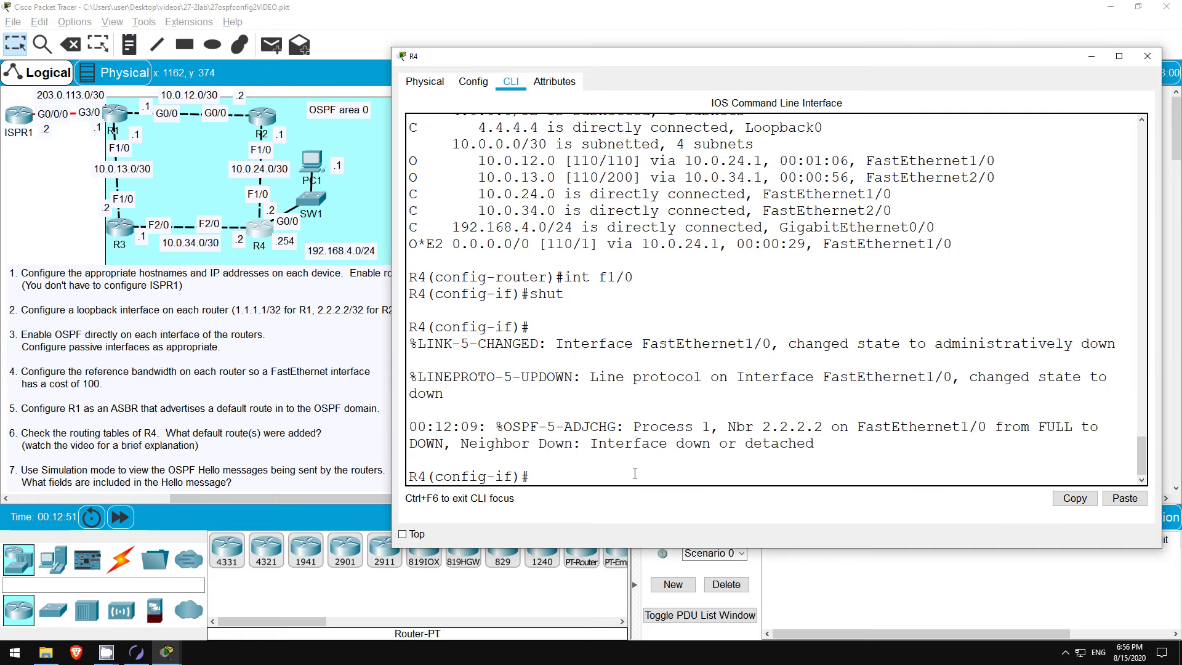
key(Return)
text(do sh ip r)
key(Return)
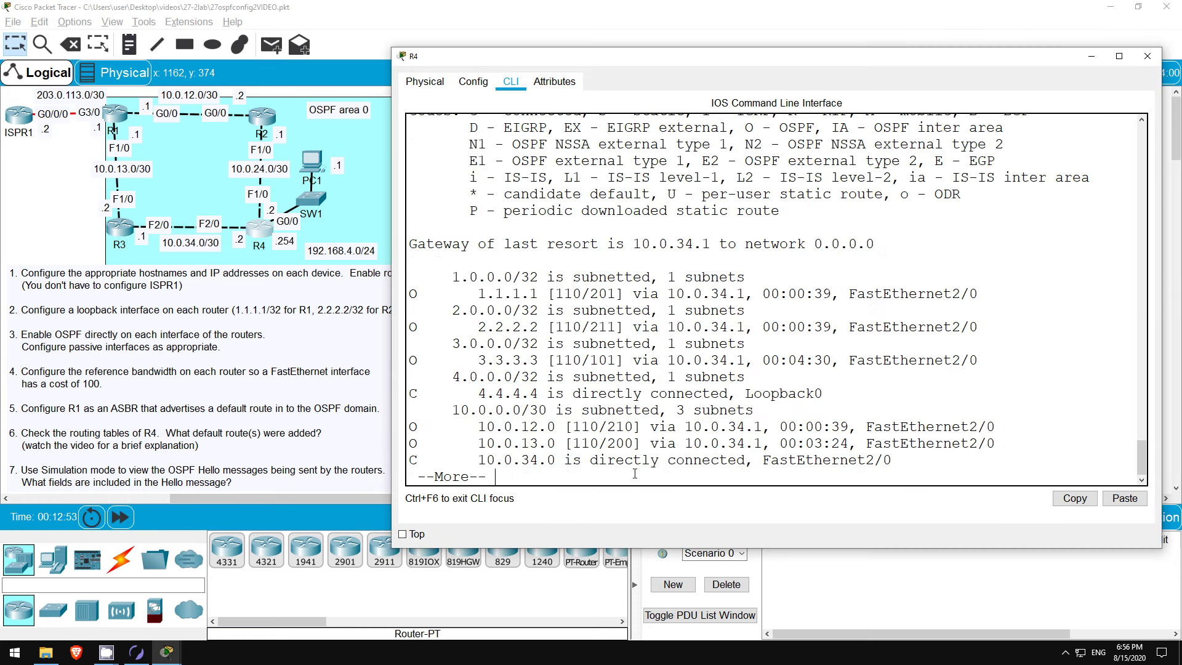
key(space)
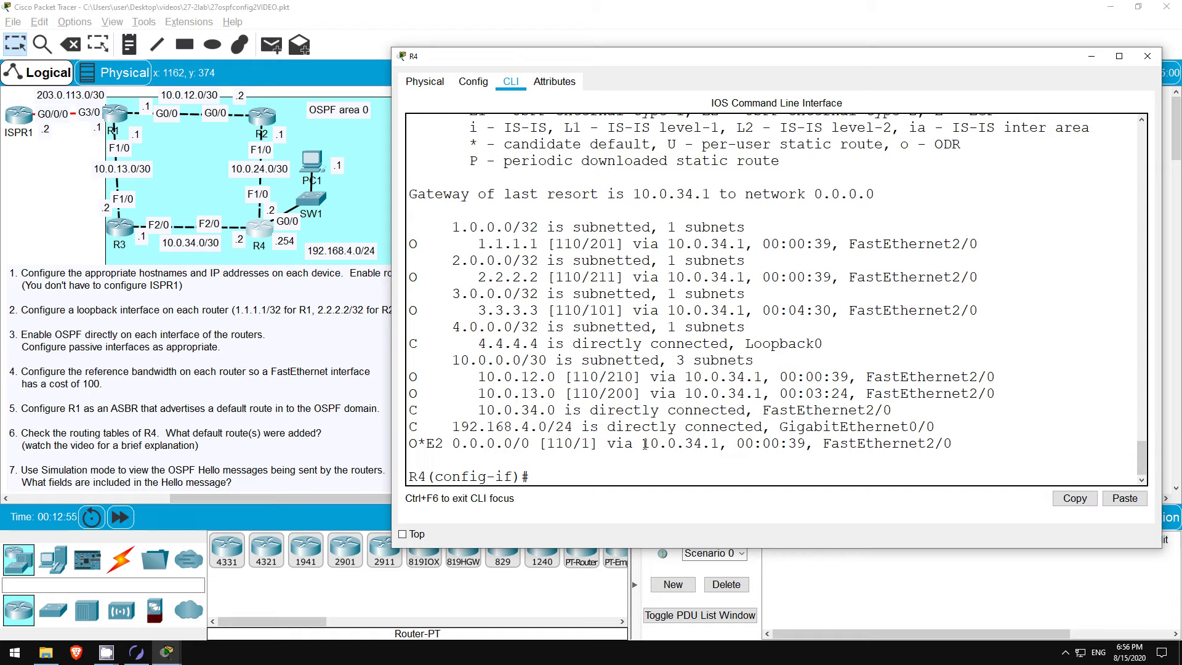
drag(641, 443, 719, 443)
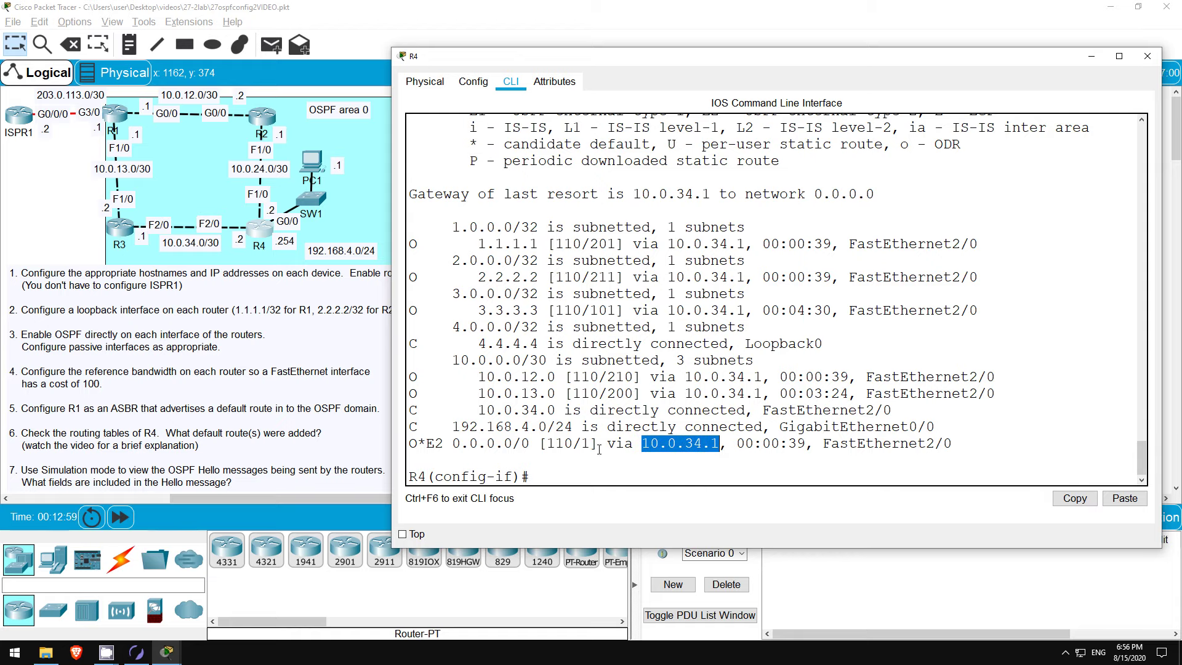
drag(581, 443, 590, 443)
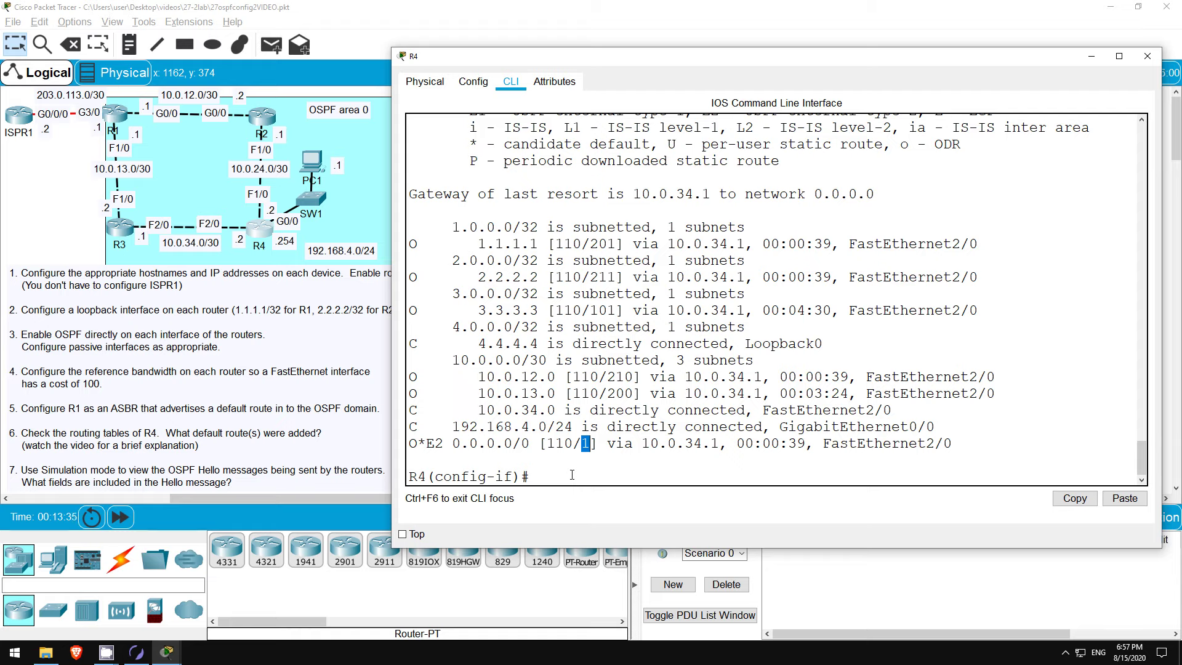
Step: Switch to Simulation mode, capture packets, and open the 1.409 R3-to-R4 OSPF Hello details
click(232, 306)
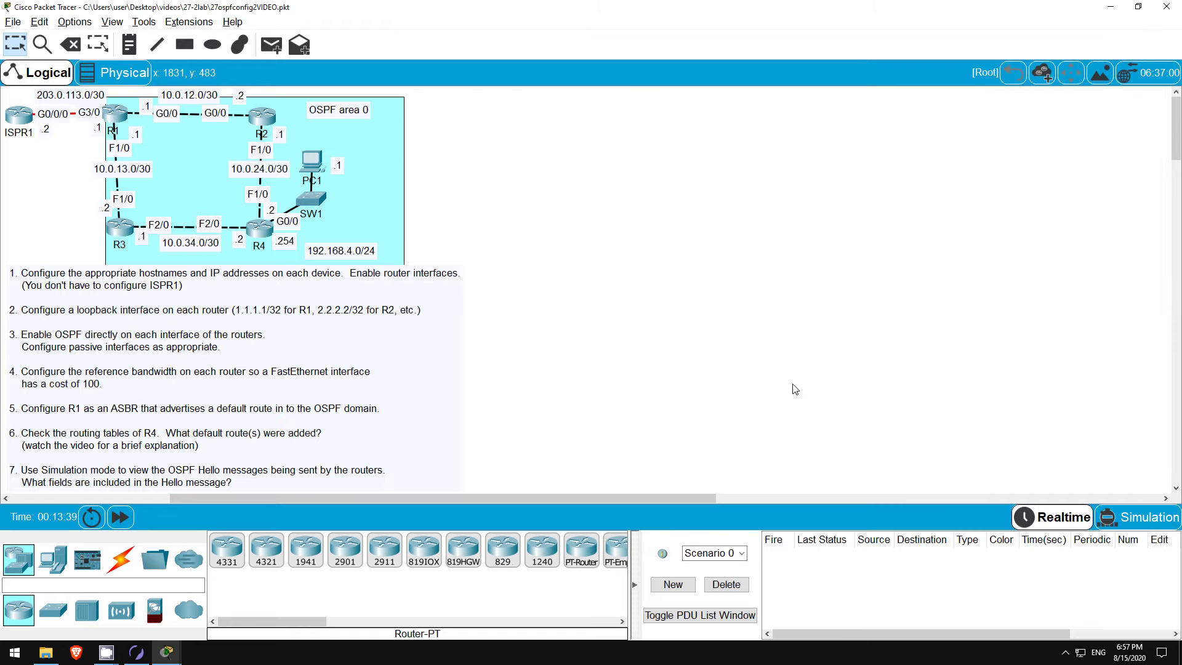
click(1125, 520)
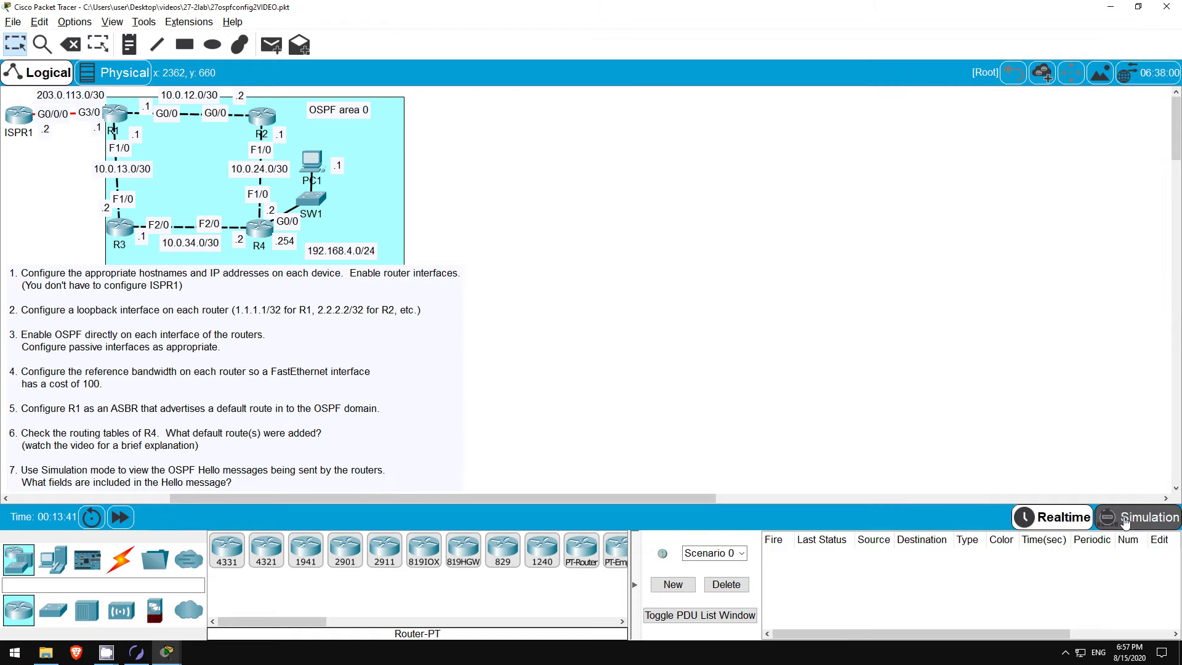
click(1015, 377)
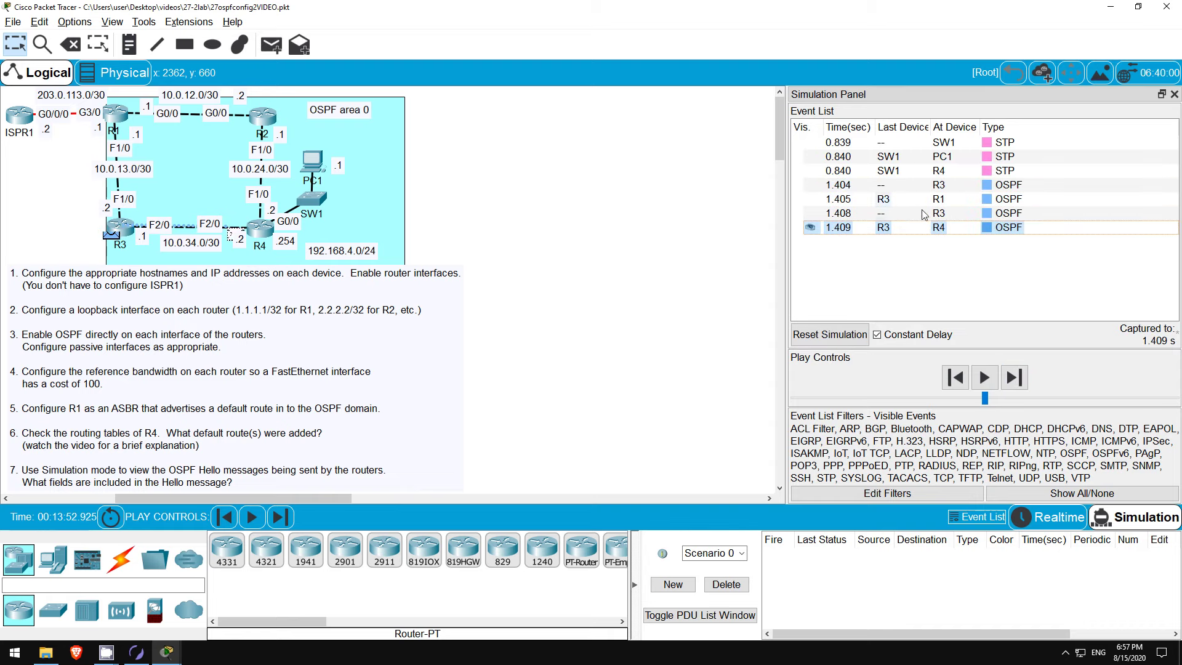
click(904, 232)
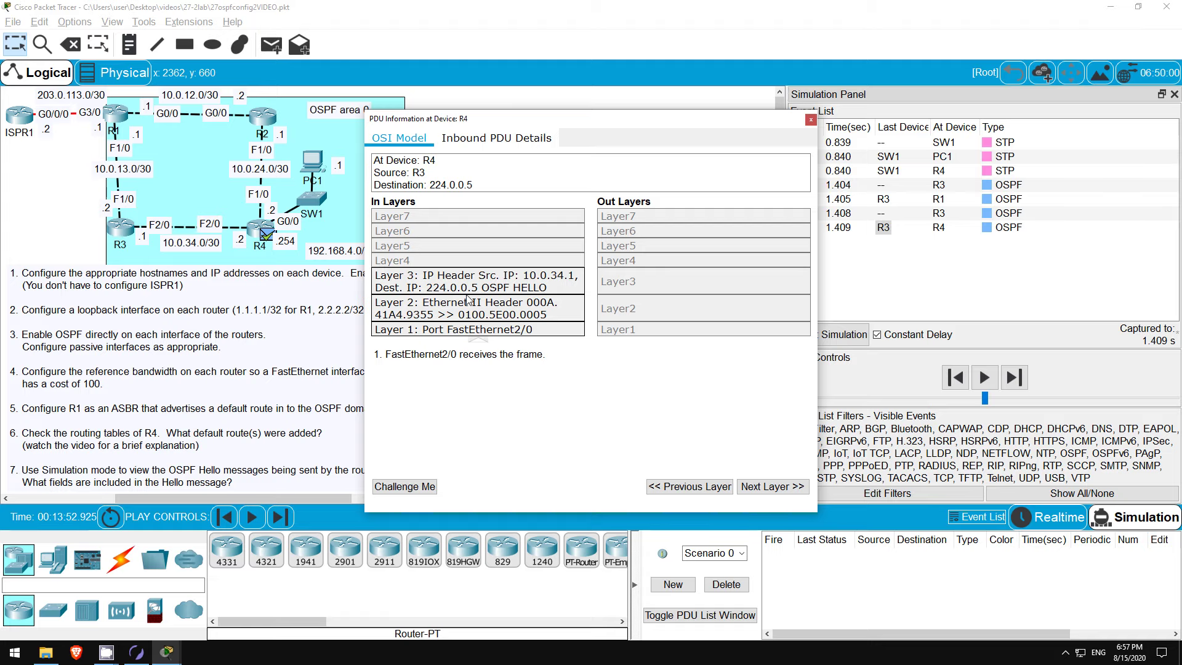
Step: Show the Inbound PDU Details down to the OSPF Hello fields, marking VERSION NUM 2
click(506, 139)
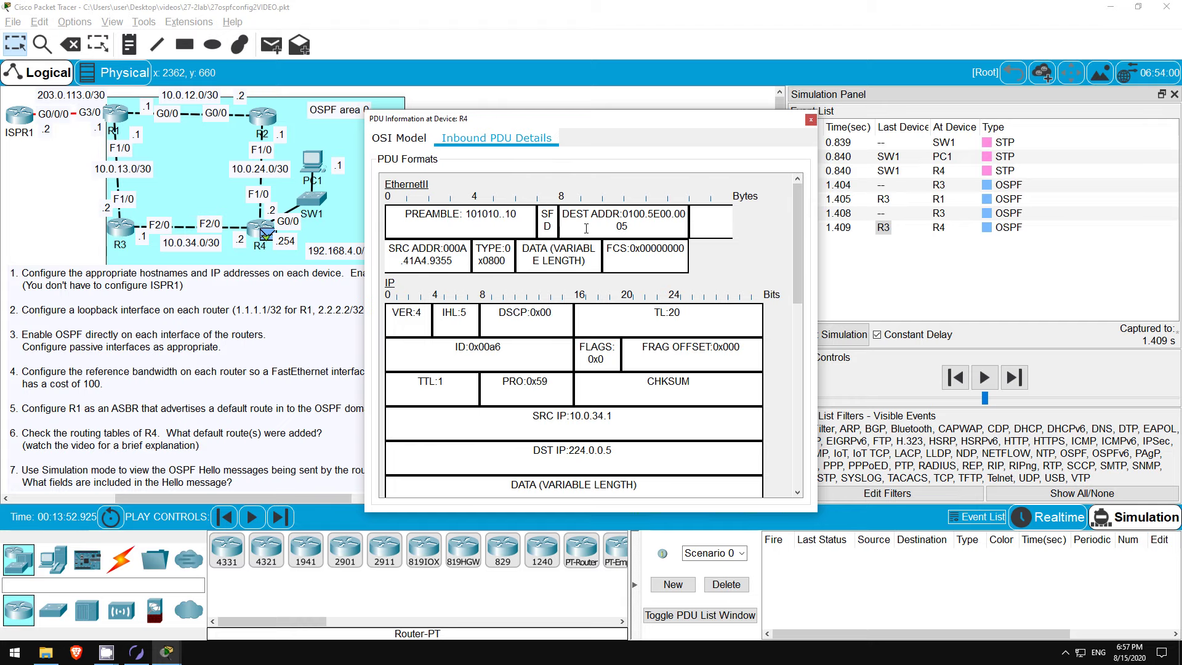
scroll(586, 229, down, 2)
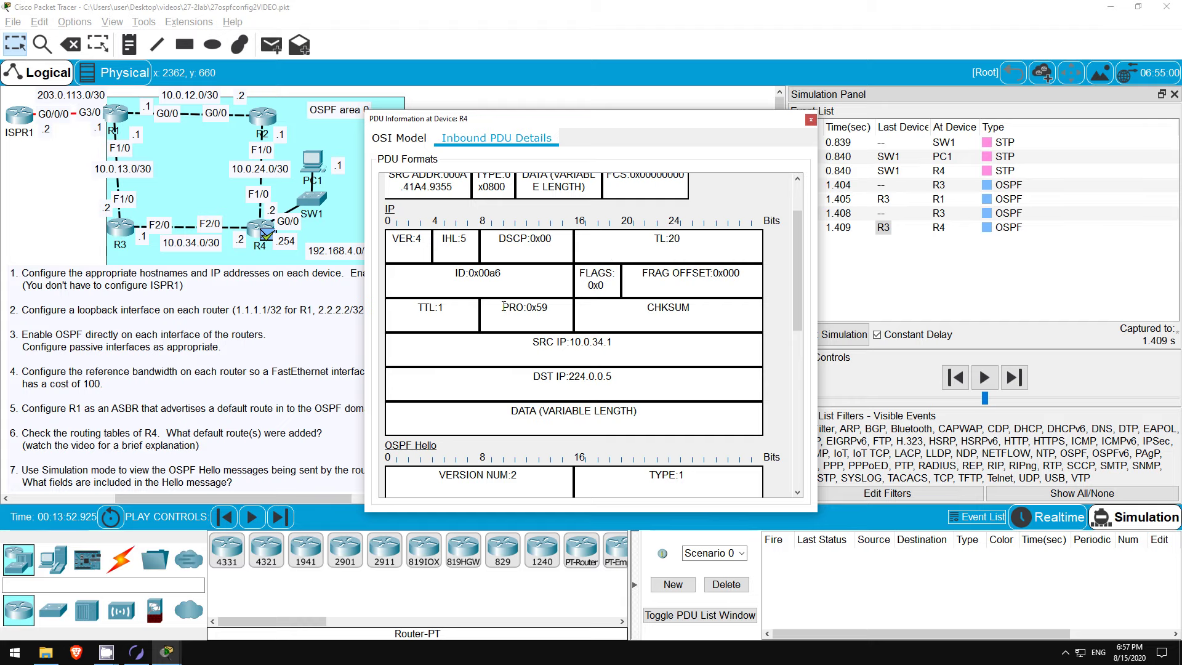
scroll(503, 306, down, 6)
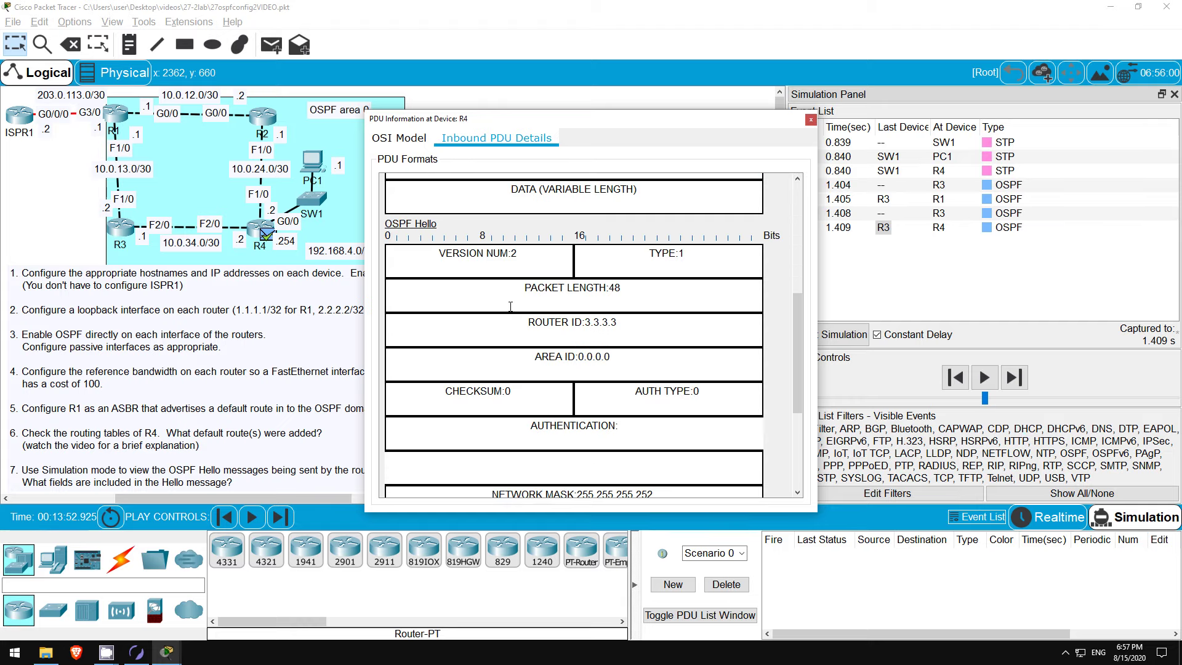
drag(799, 333, 802, 348)
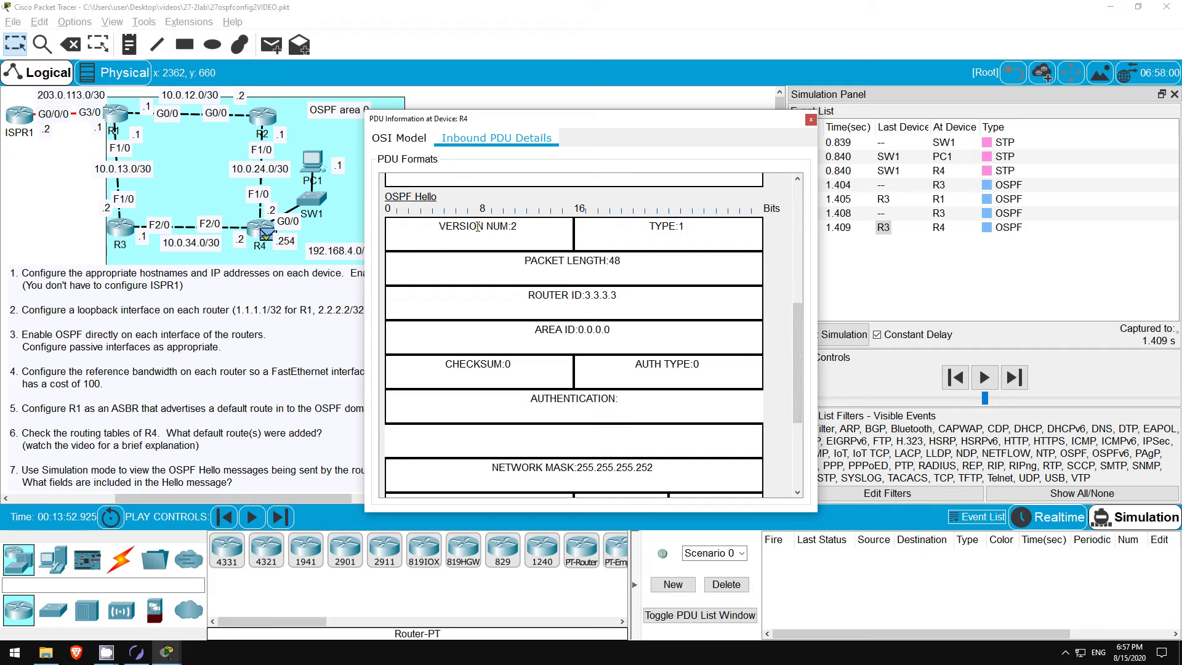
drag(438, 228, 530, 232)
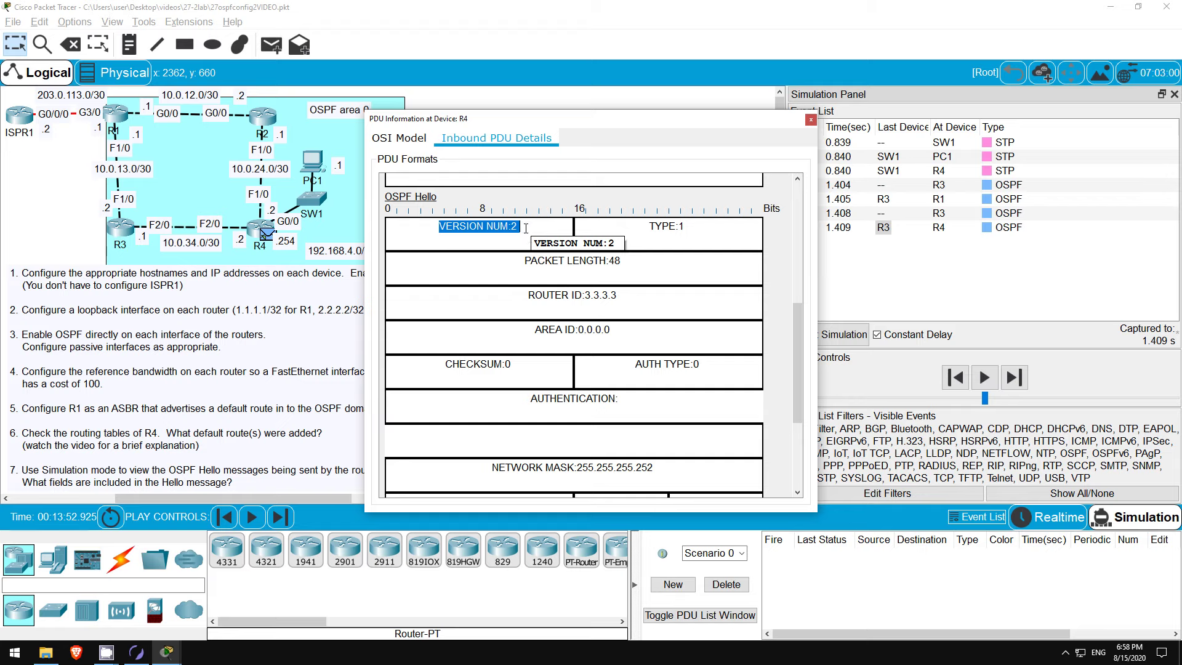
click(526, 228)
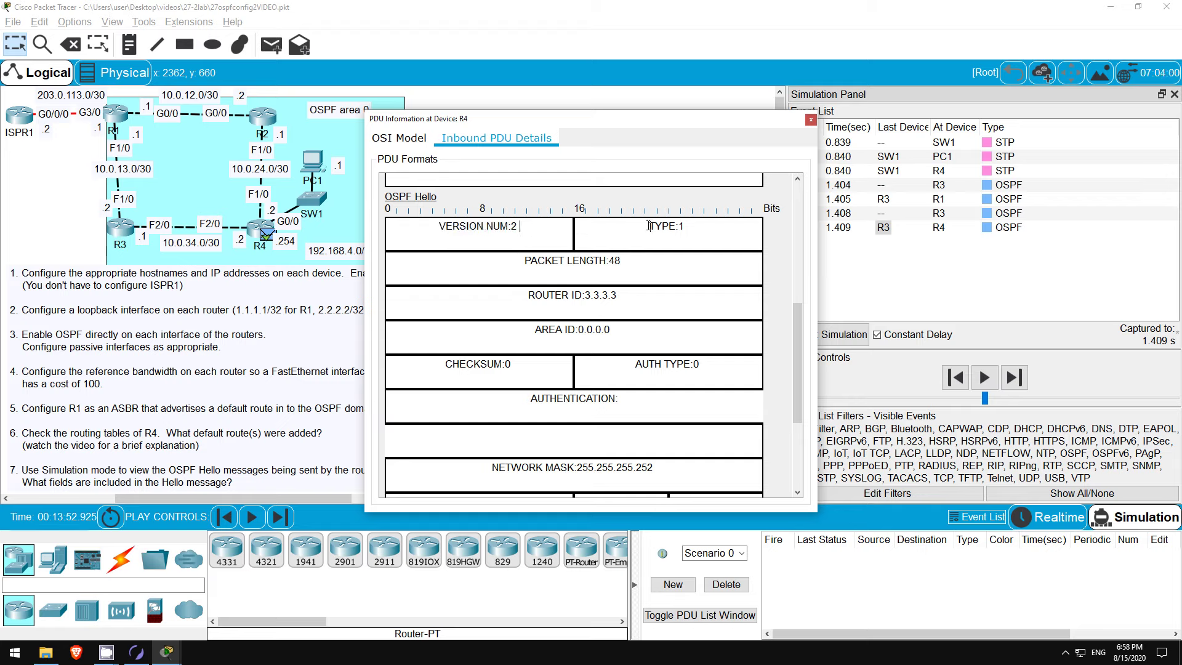
drag(649, 228, 687, 229)
drag(529, 296, 629, 304)
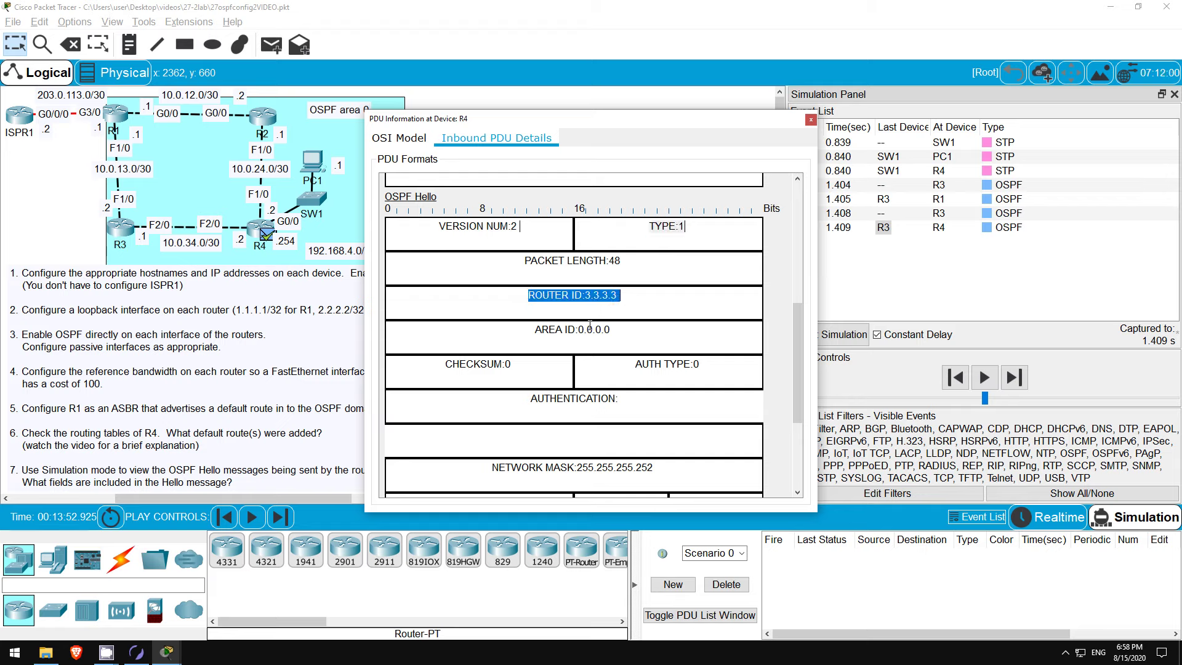
drag(535, 332, 628, 333)
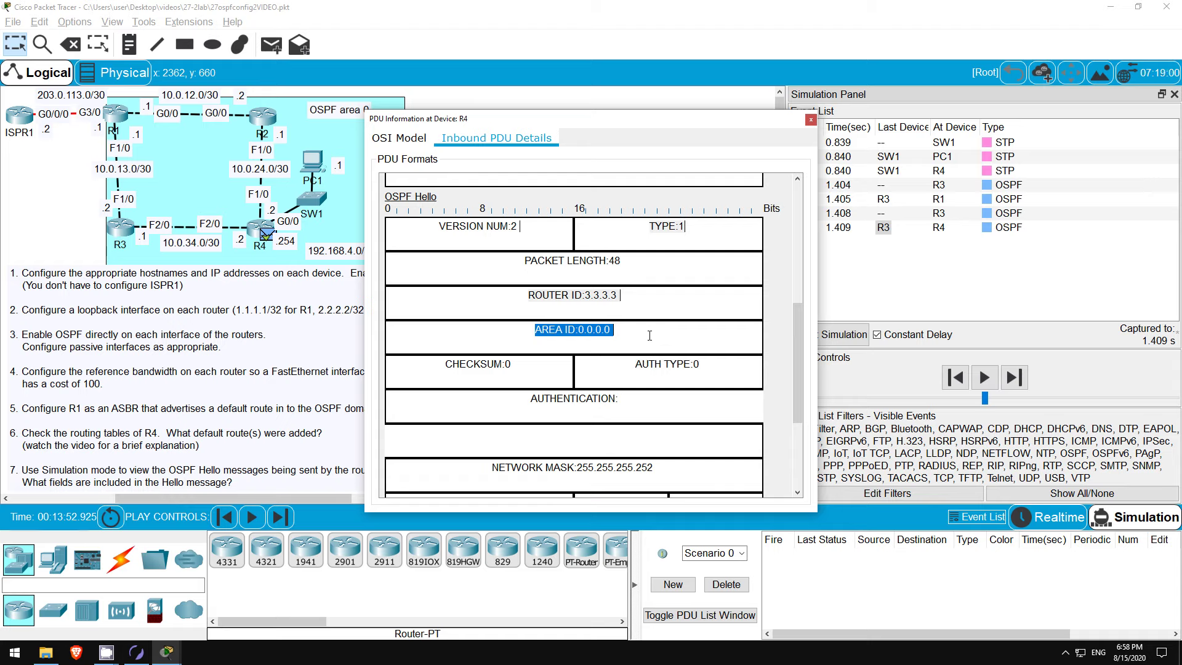
click(649, 336)
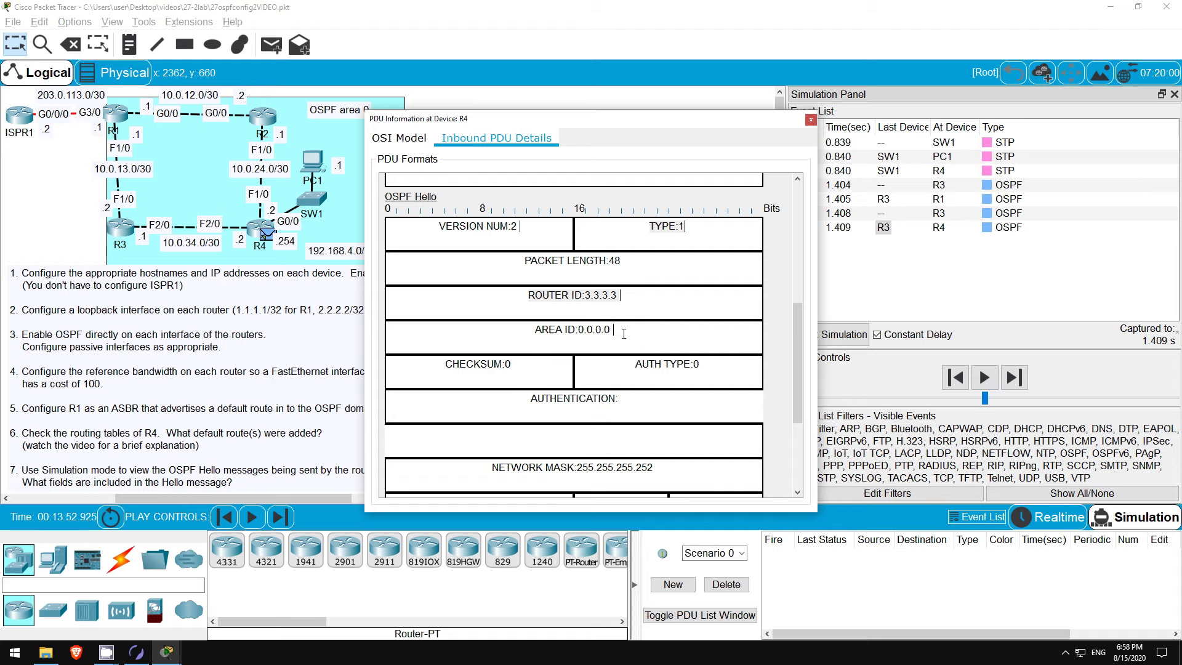
scroll(623, 333, down, 4)
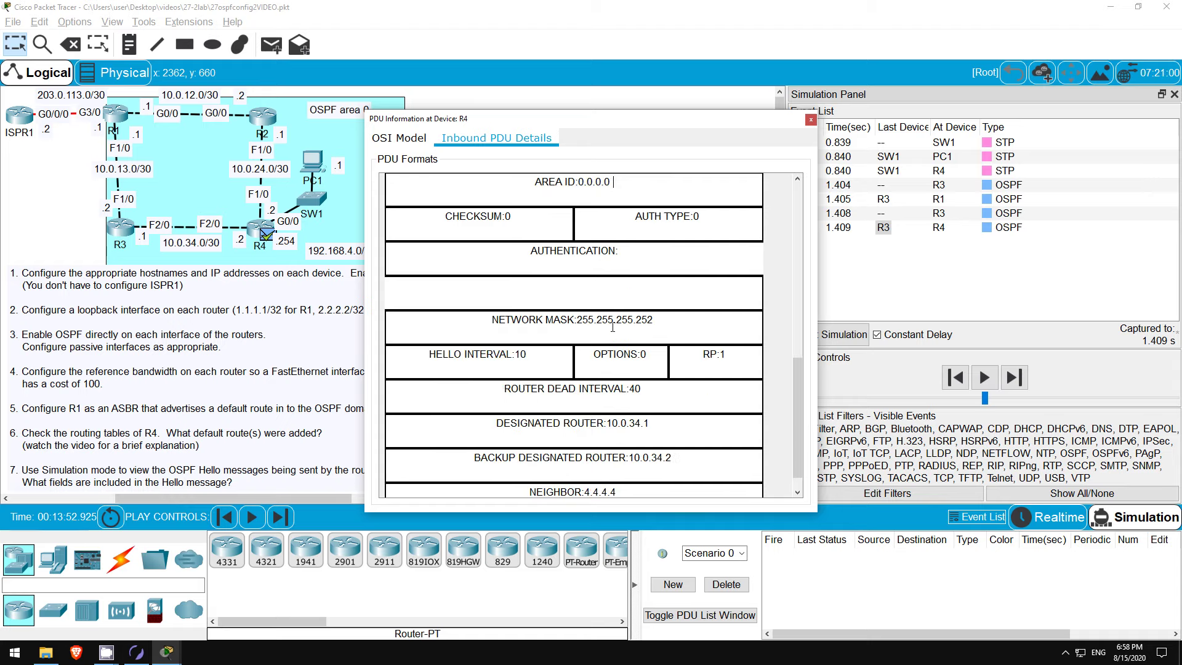
triple_click(490, 320)
scroll(484, 323, down, 1)
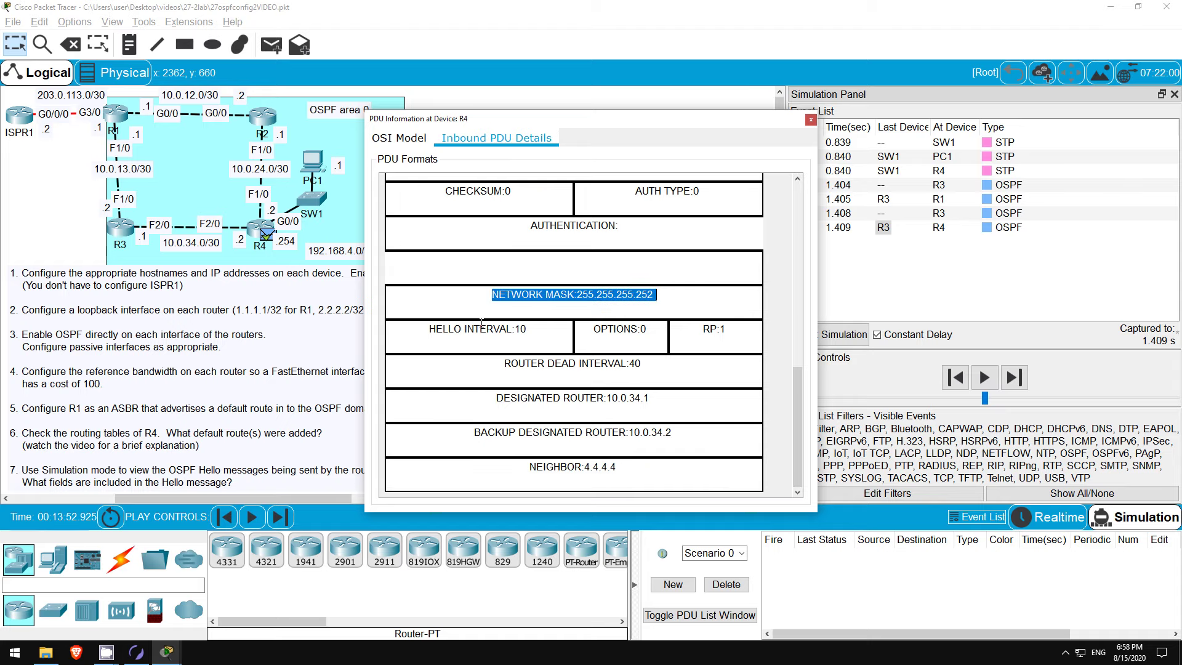
triple_click(423, 330)
drag(500, 364, 655, 369)
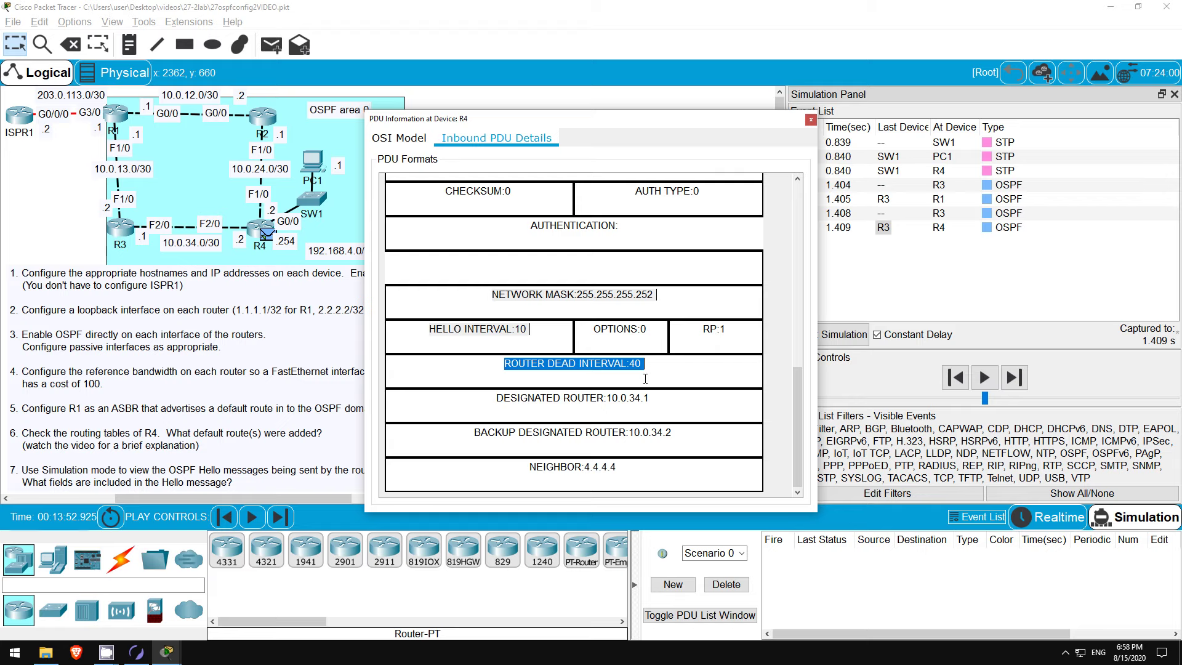
drag(489, 403, 658, 405)
drag(472, 433, 675, 434)
click(523, 468)
drag(522, 468, 635, 466)
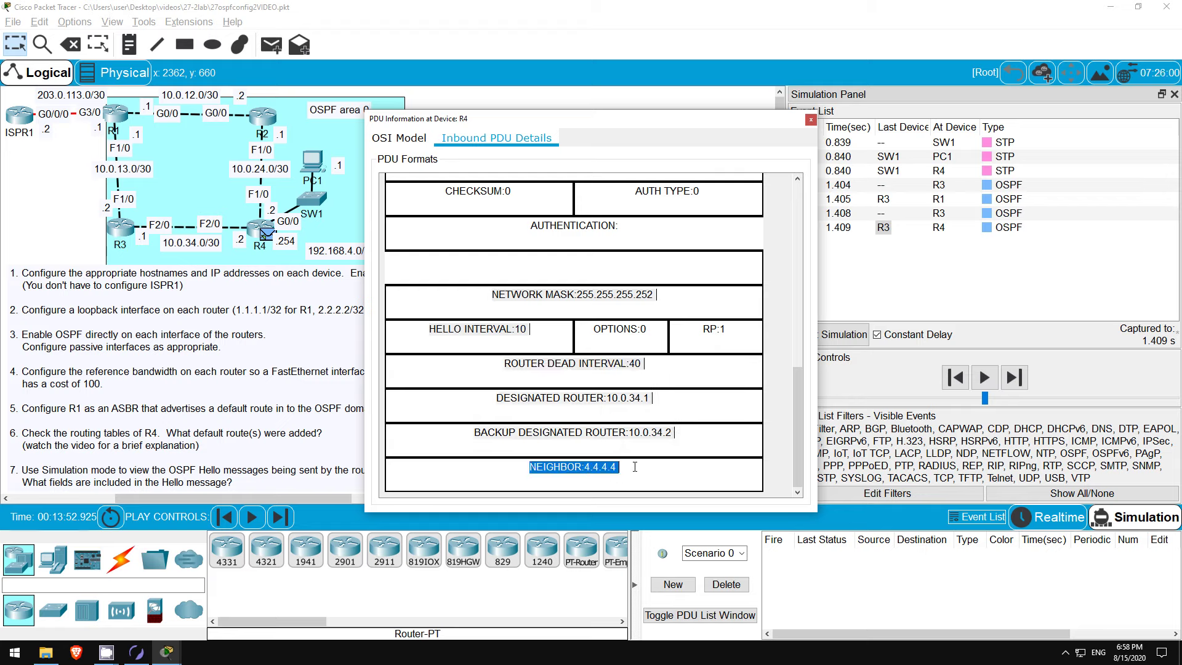
click(681, 434)
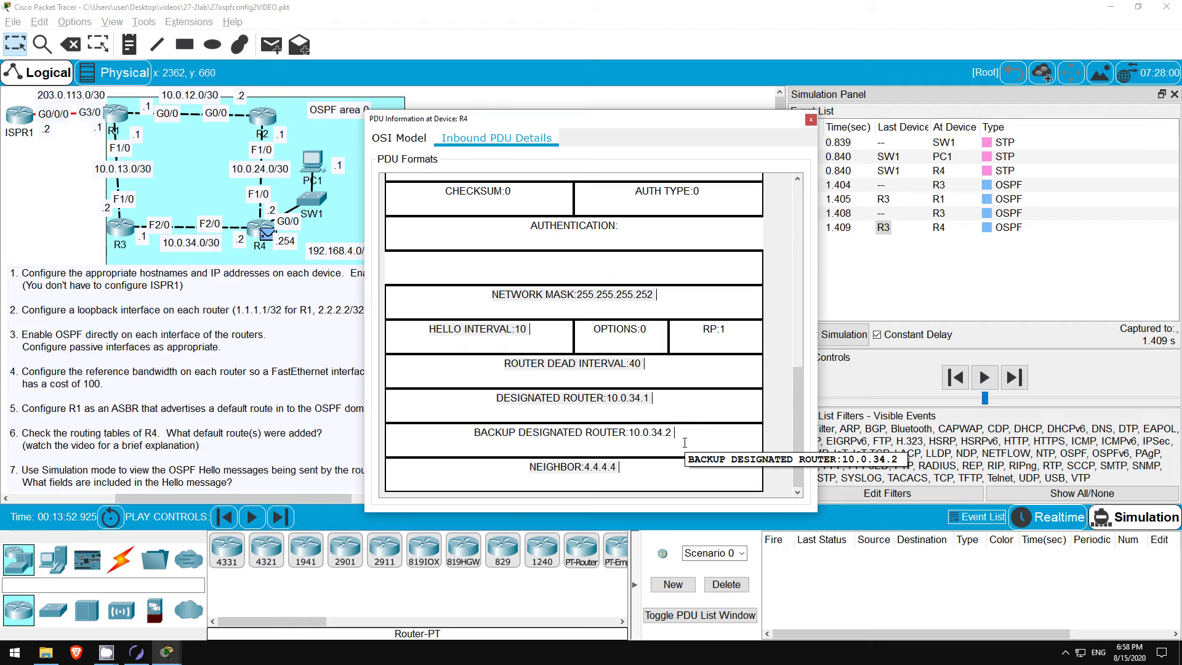
scroll(677, 440, up, 5)
scroll(622, 427, up, 4)
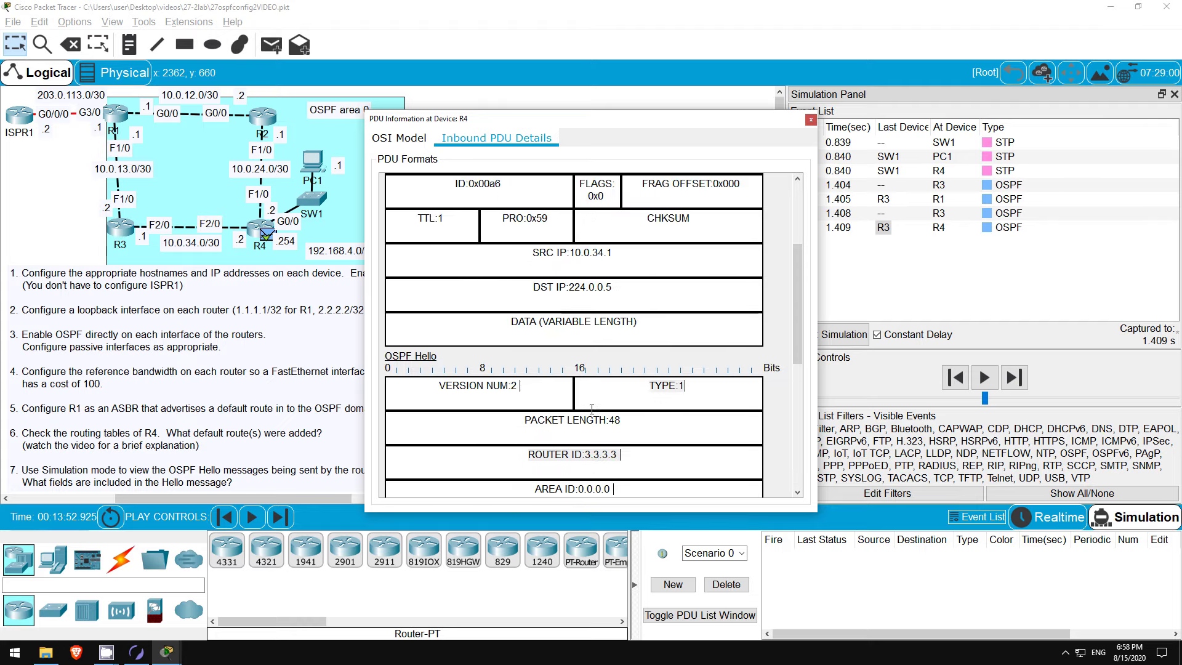
Step: Note the IP header protocol number 0x59, then return focus to the main window
drag(496, 327, 552, 334)
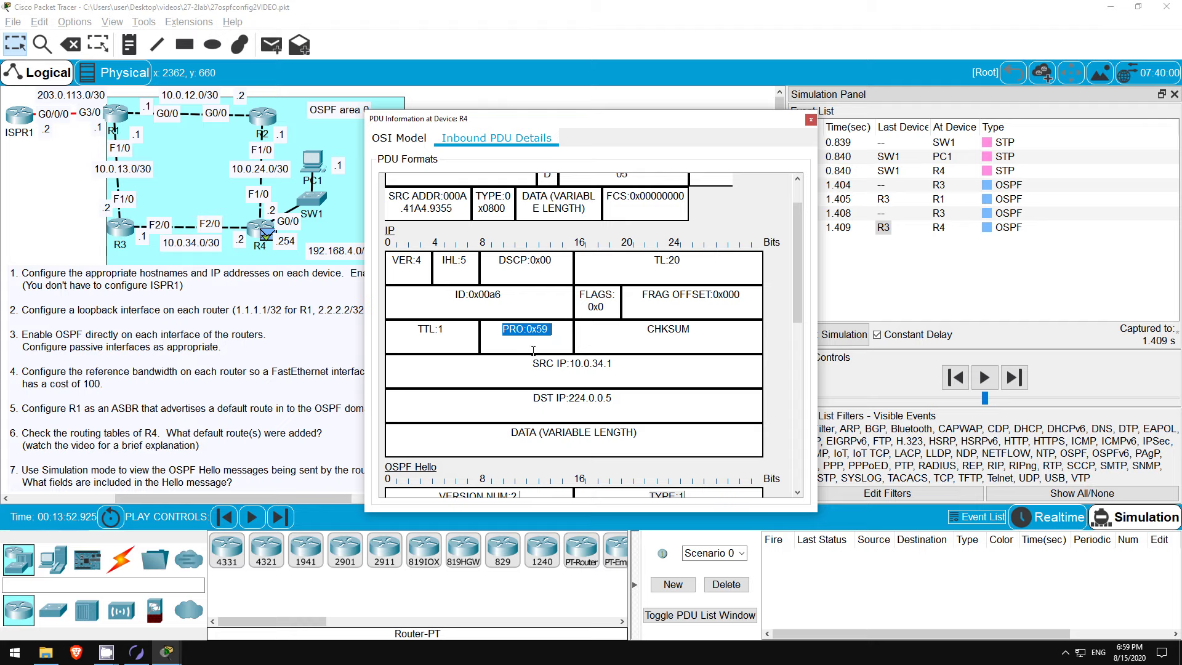
click(514, 362)
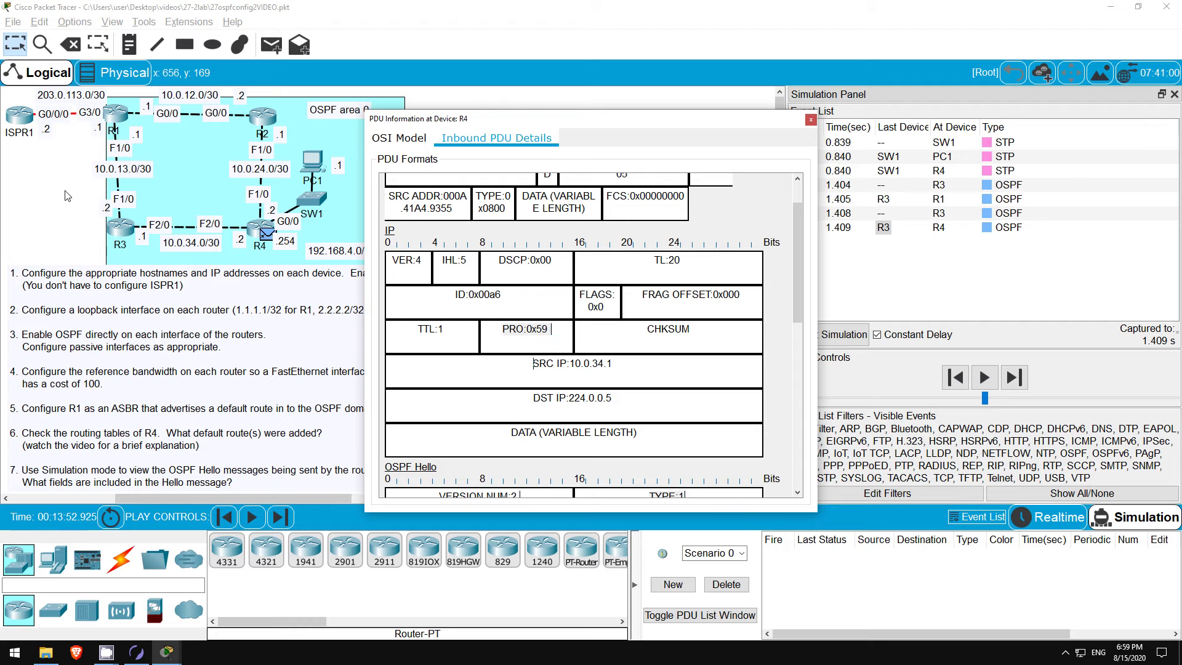
click(68, 196)
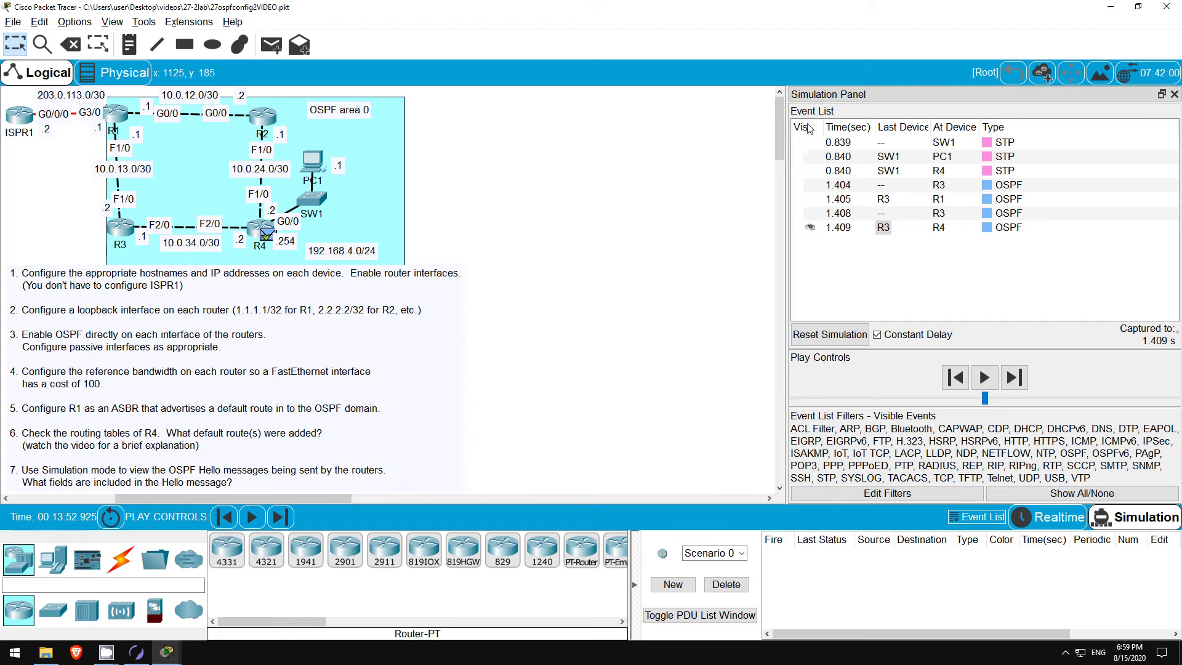
Step: Close R4's PDU Information window and return the simulation to Realtime mode
click(810, 120)
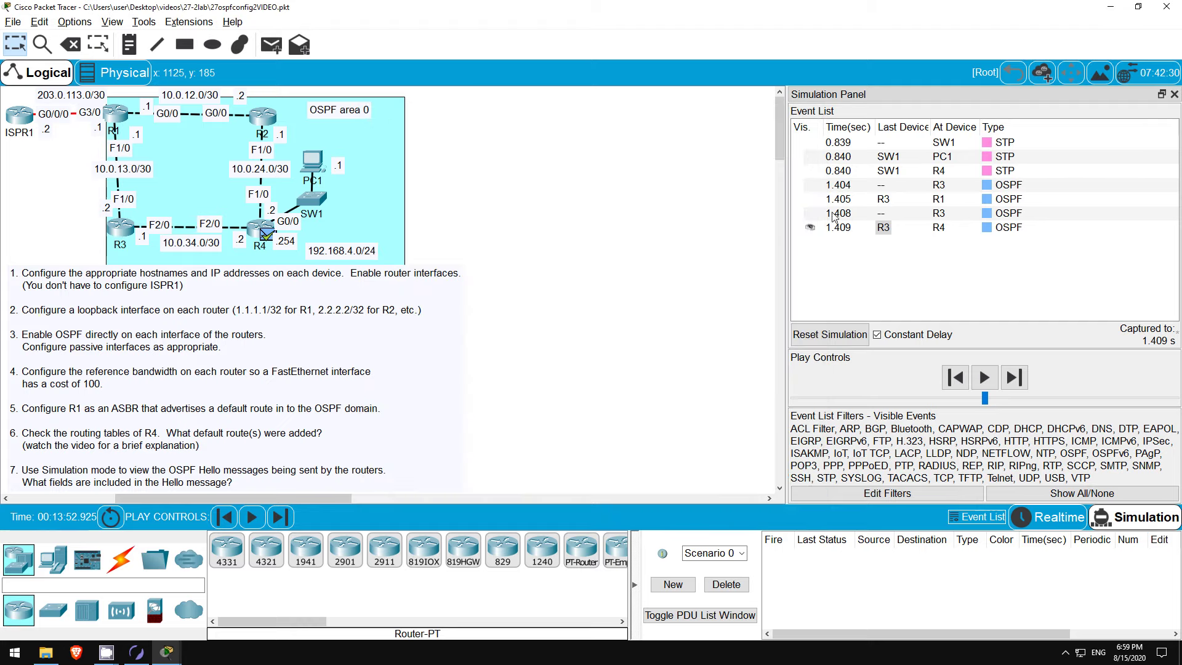
click(1051, 525)
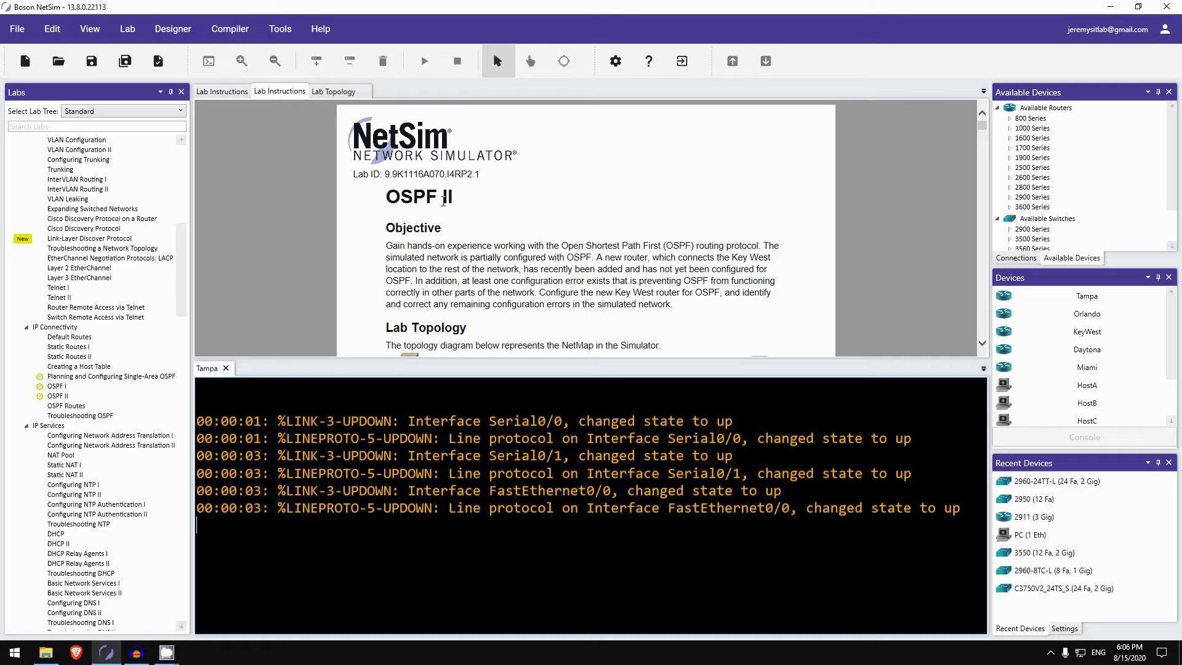
Step: Scroll the OSPF II lab instructions past the topology, command summary and IP address tables to Lab Tasks
scroll(444, 201, down, 1)
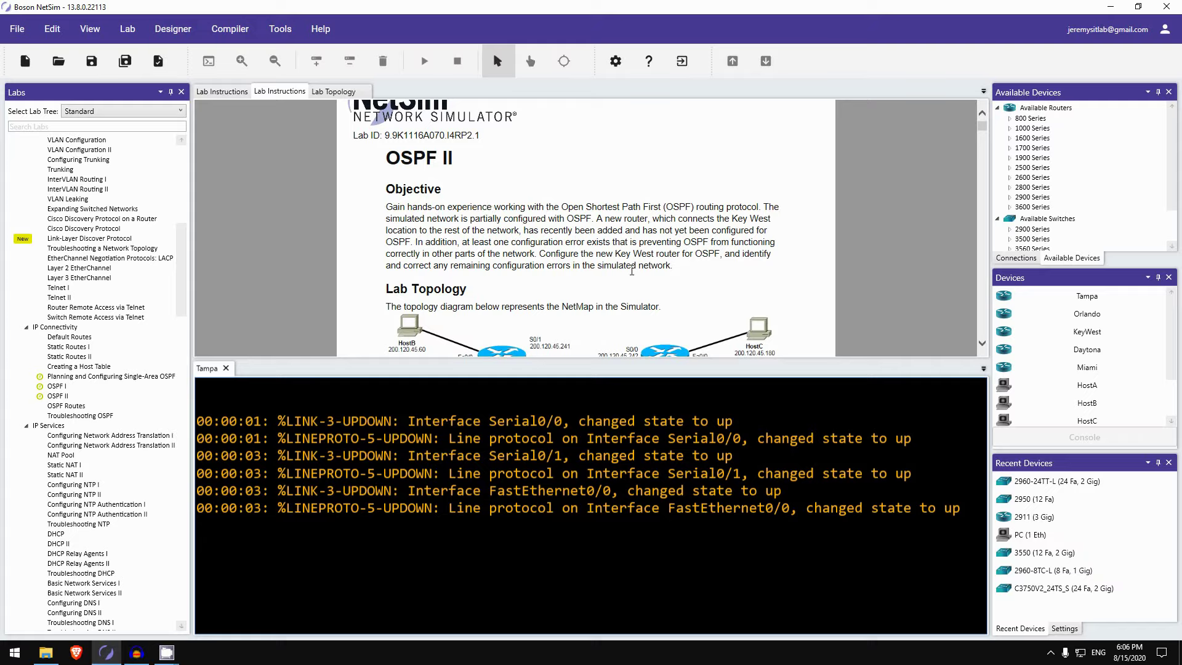
scroll(620, 265, down, 2)
scroll(620, 264, down, 4)
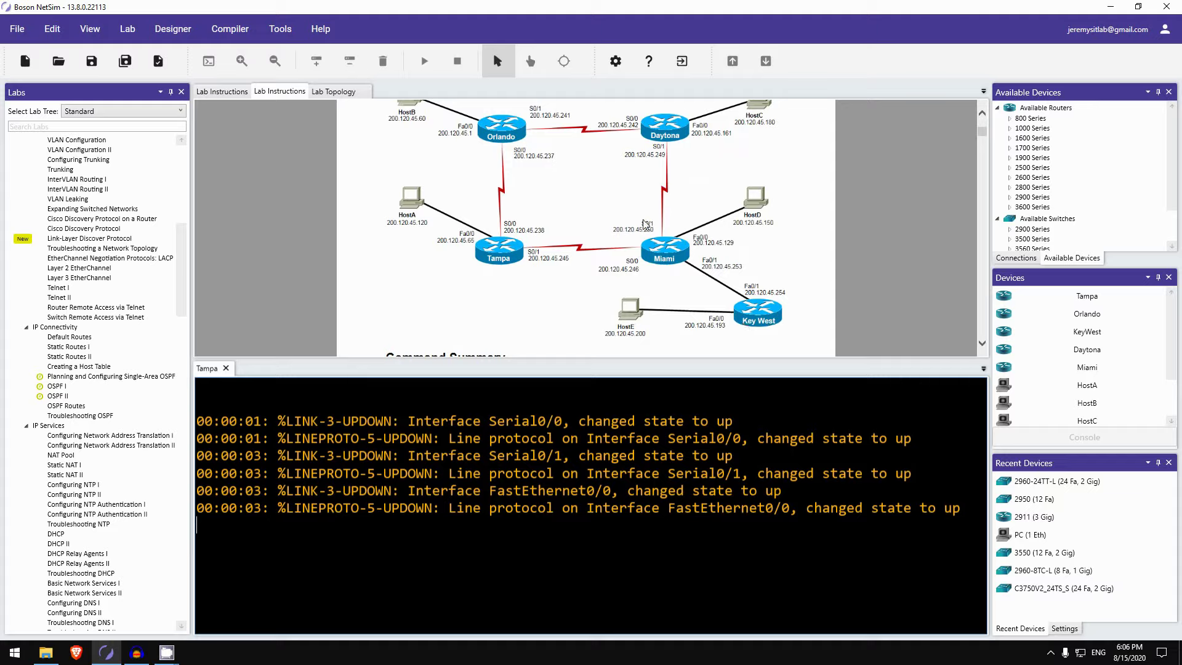
scroll(573, 209, down, 2)
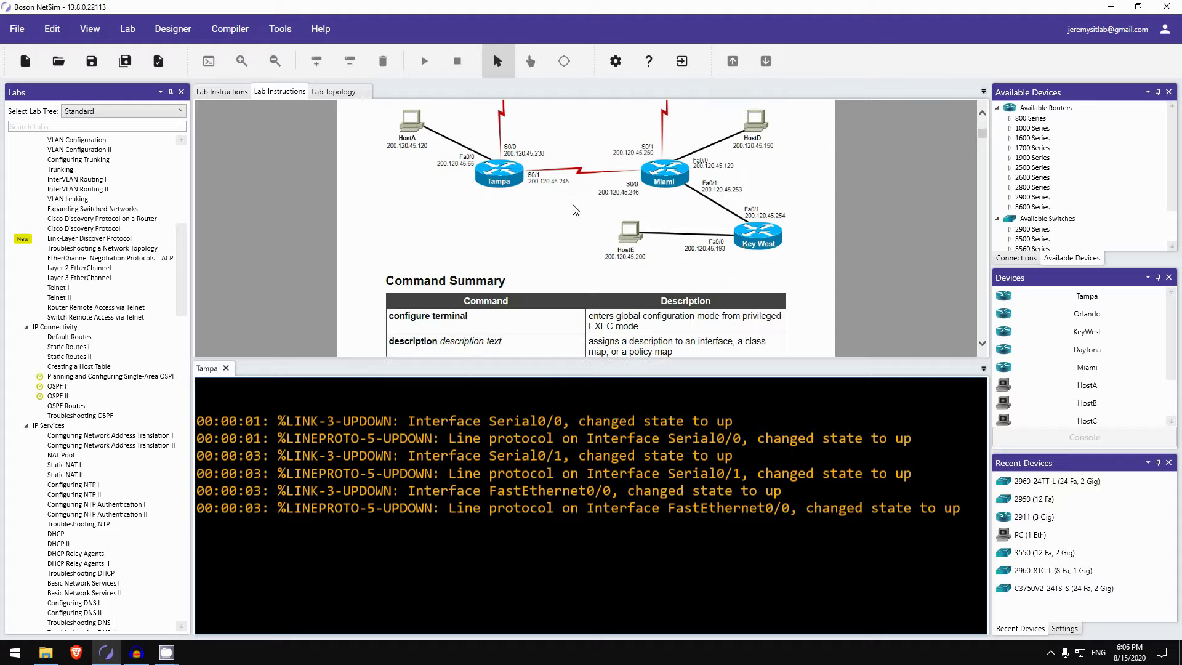
scroll(572, 210, down, 4)
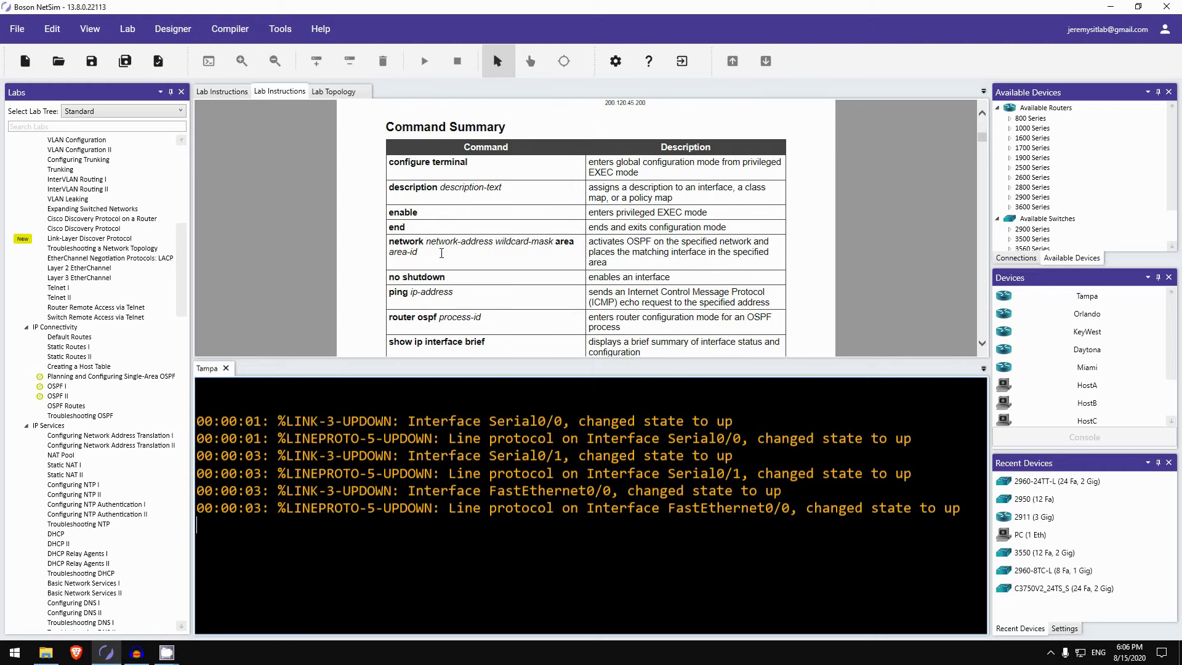
scroll(442, 253, down, 2)
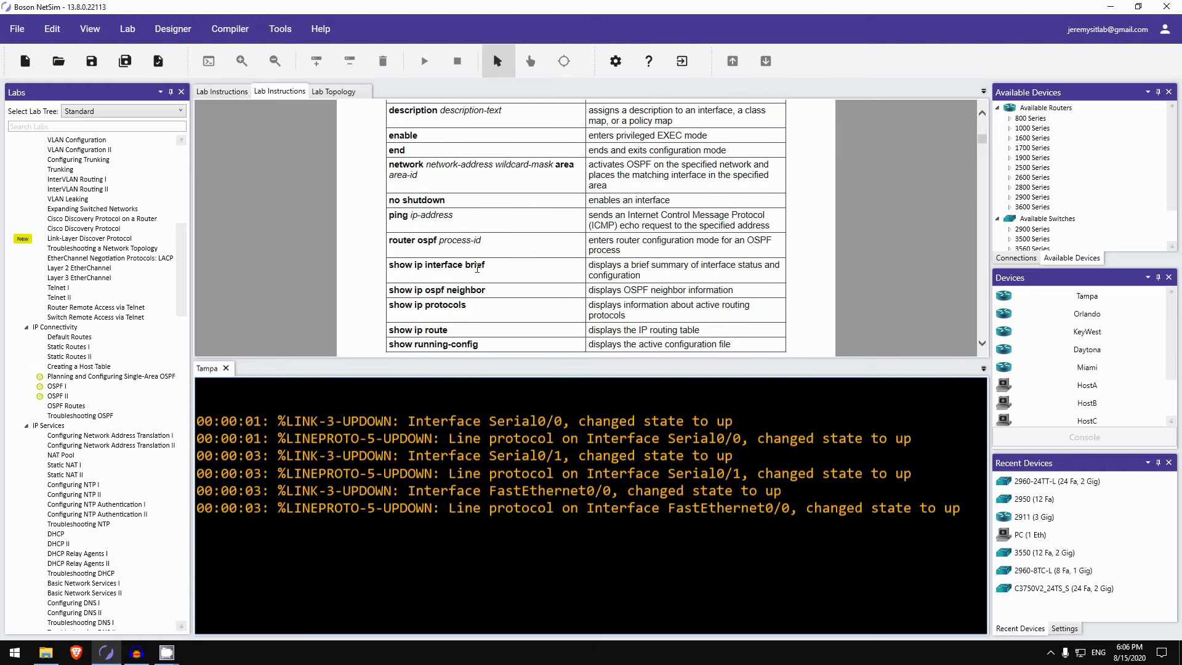
scroll(447, 247, down, 6)
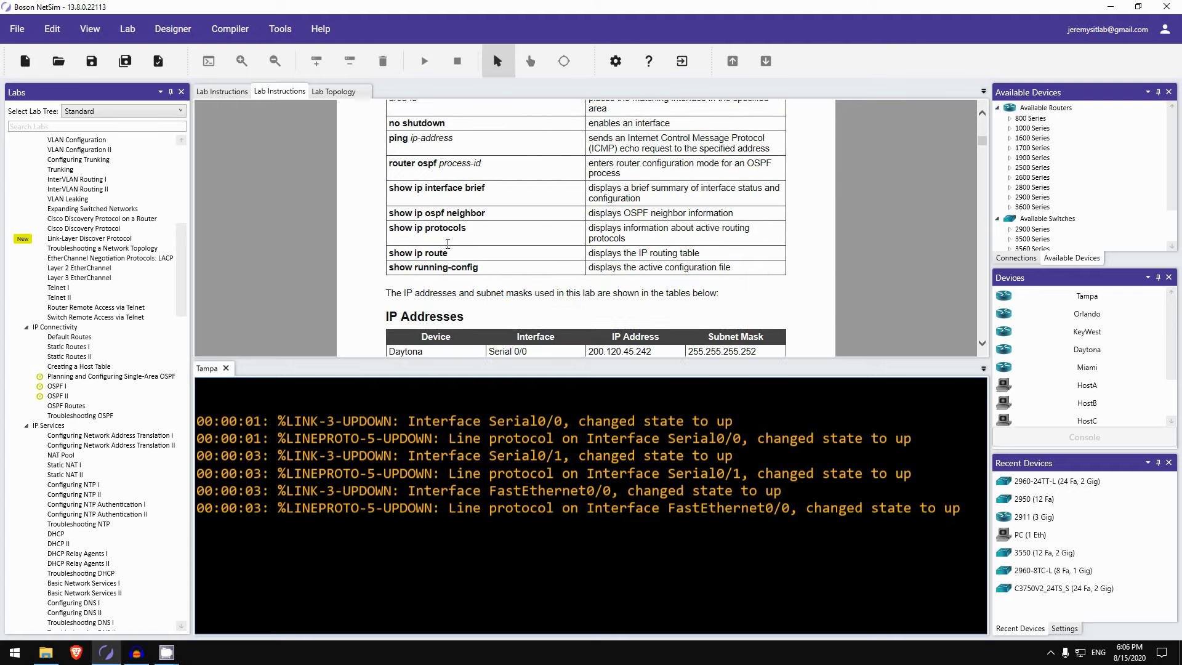
scroll(456, 232, down, 1)
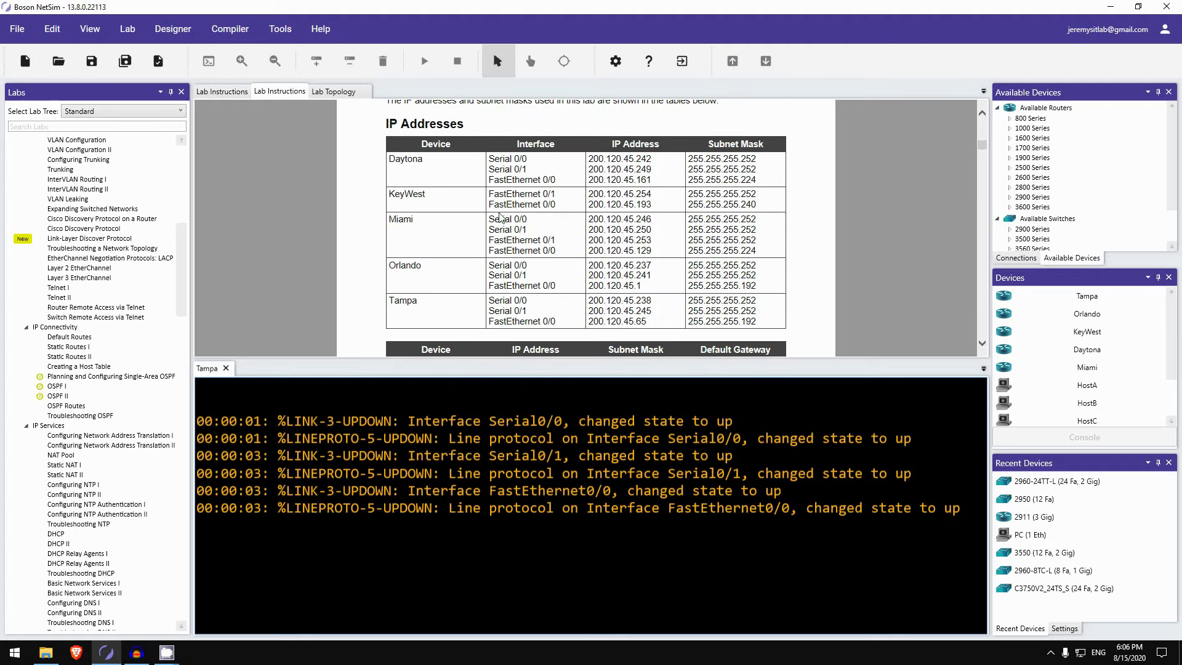
scroll(388, 200, down, 3)
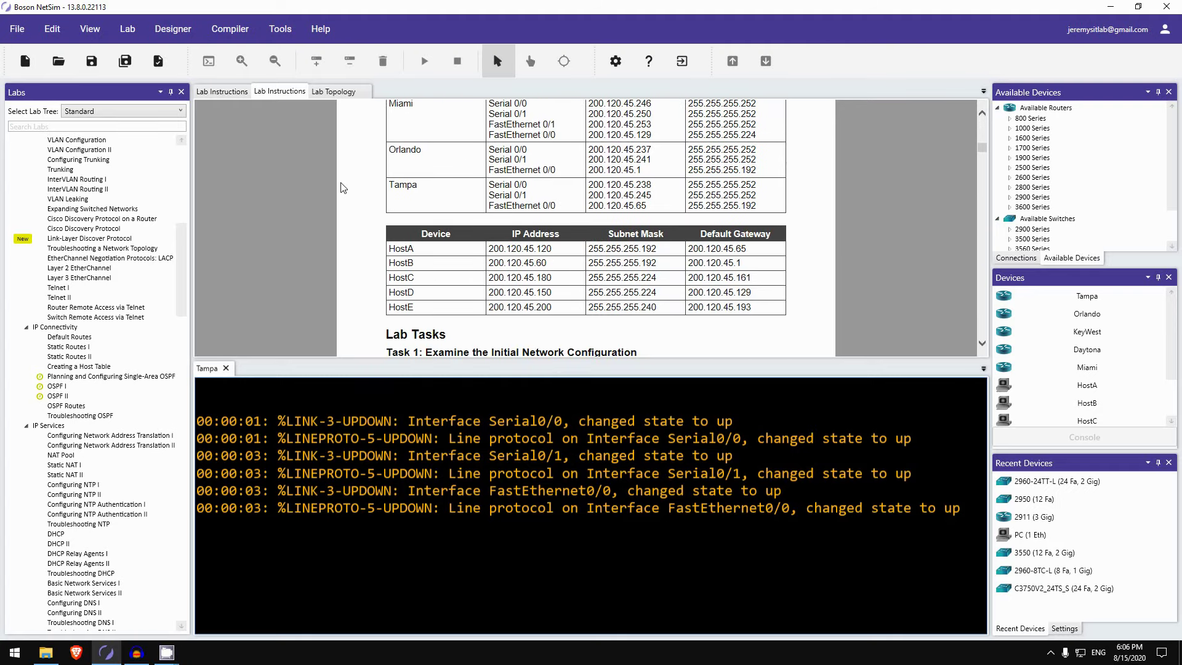
scroll(346, 172, down, 1)
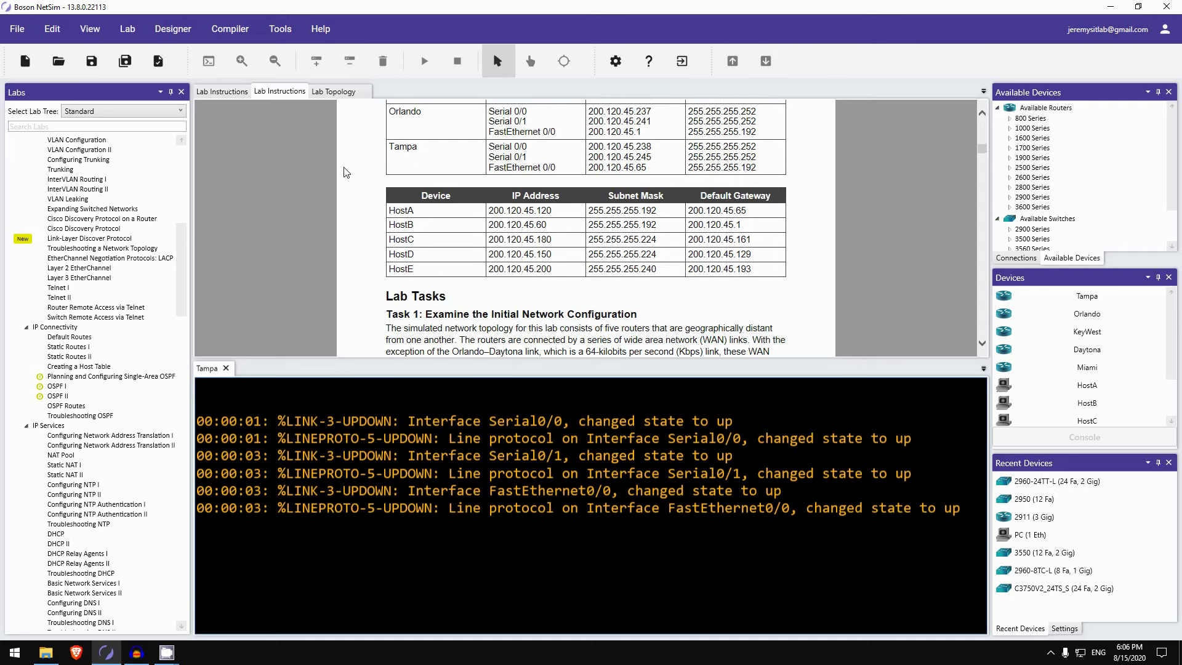
scroll(346, 174, down, 1)
scroll(344, 197, down, 2)
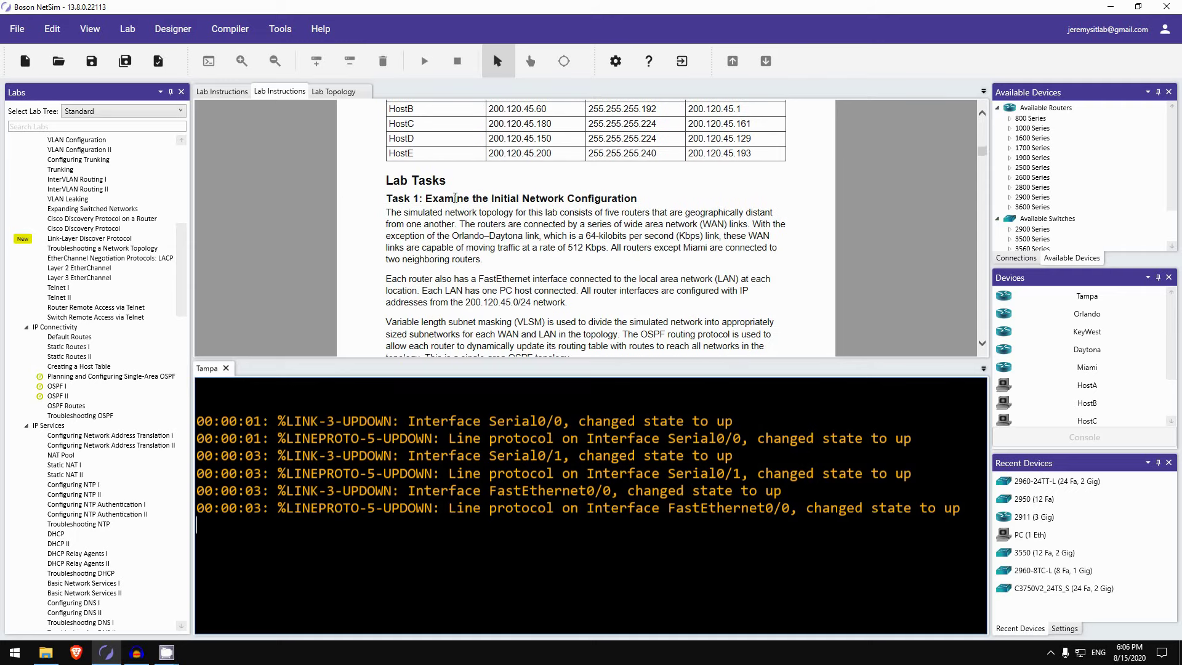
Step: Skim Tasks 1–3, return to Task 1 sections A and B, and select the KeyWest router
scroll(455, 198, down, 7)
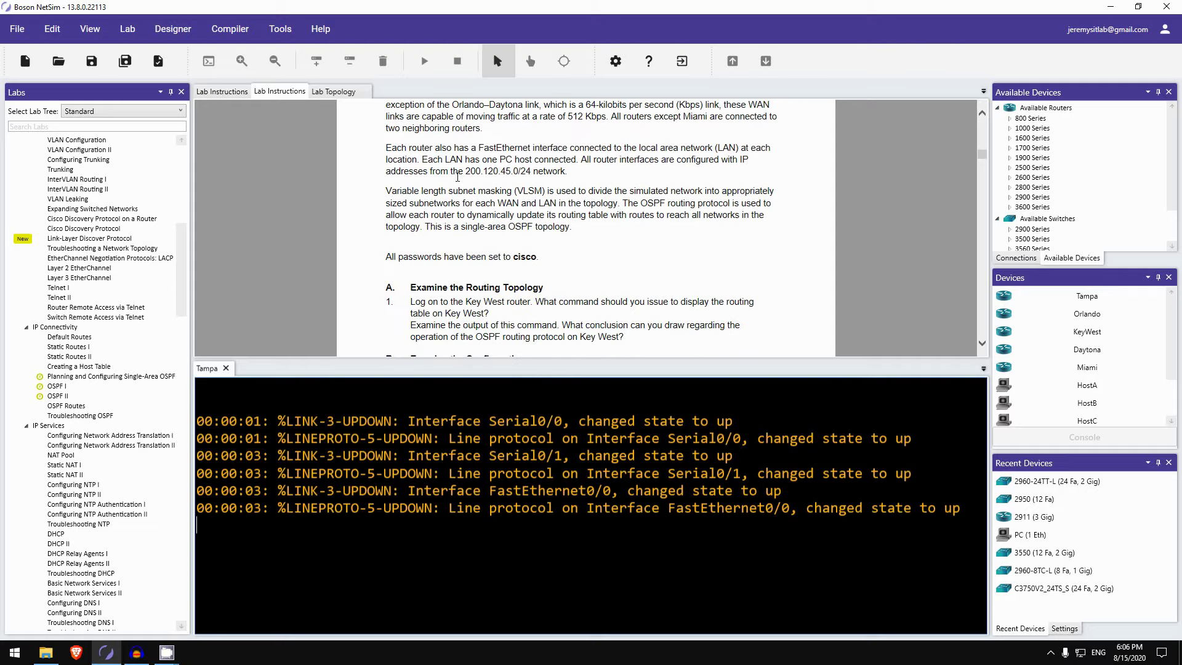
scroll(452, 174, down, 9)
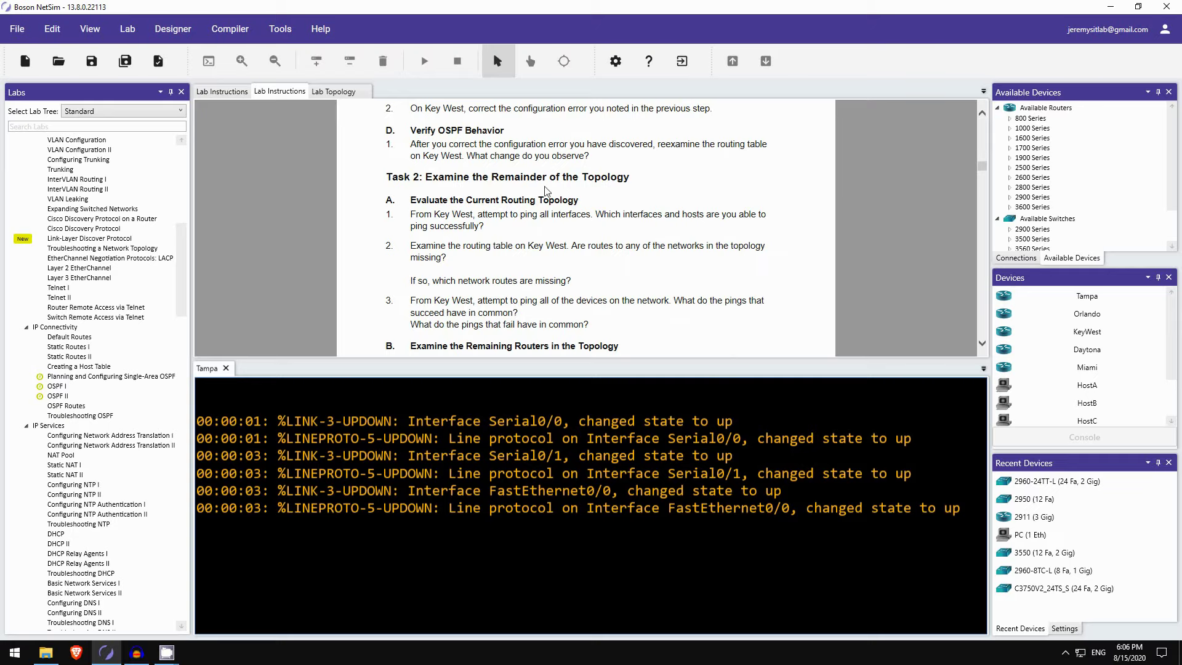
scroll(609, 178, down, 15)
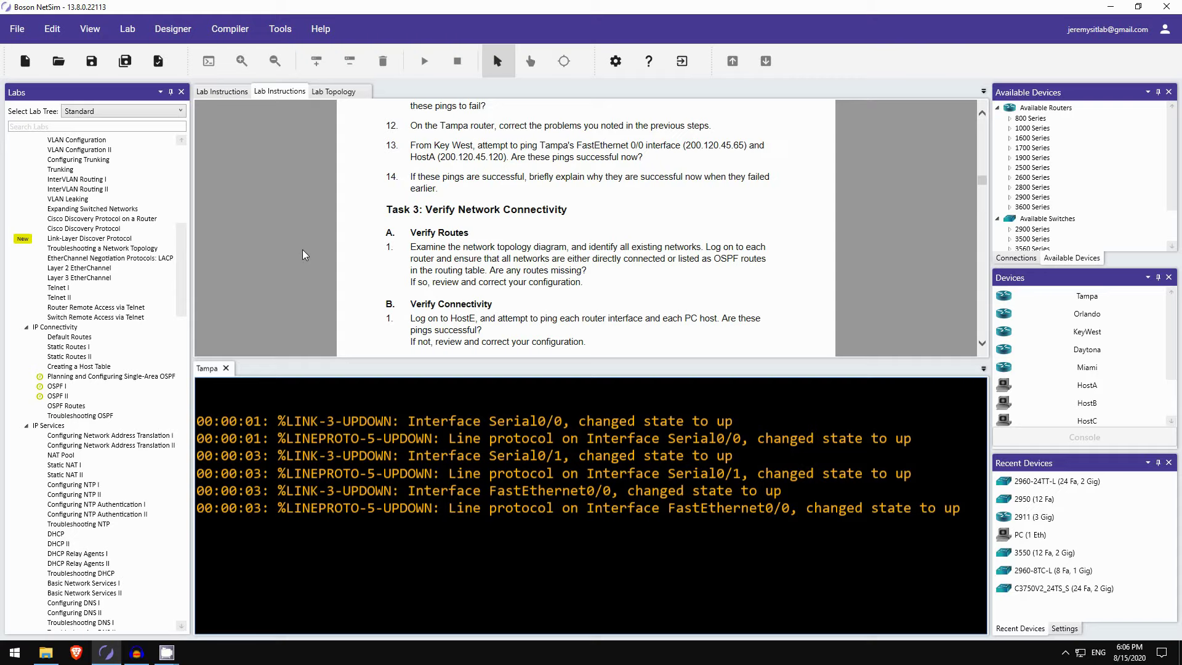
scroll(304, 255, up, 20)
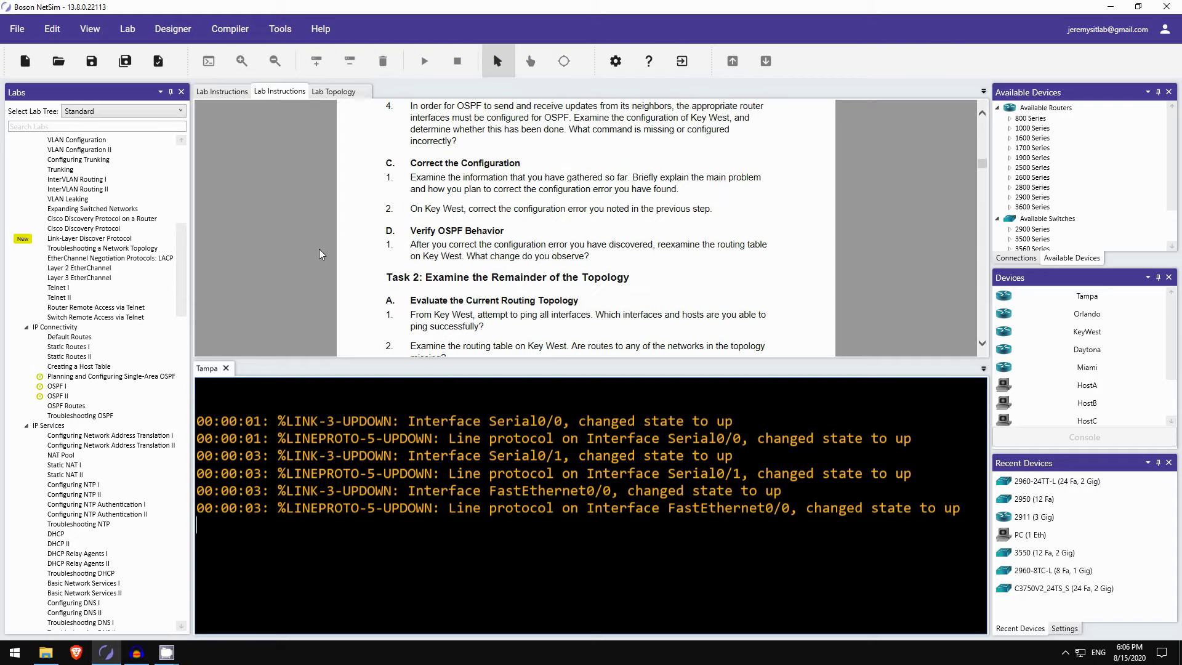
scroll(321, 254, up, 15)
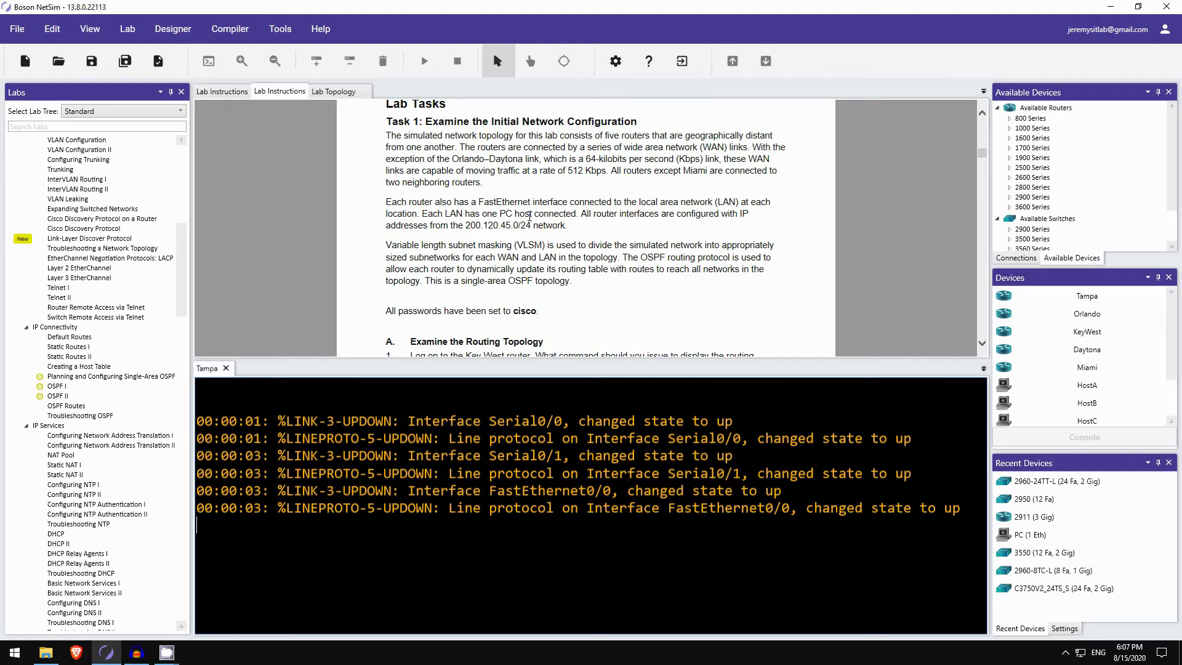
scroll(467, 221, down, 5)
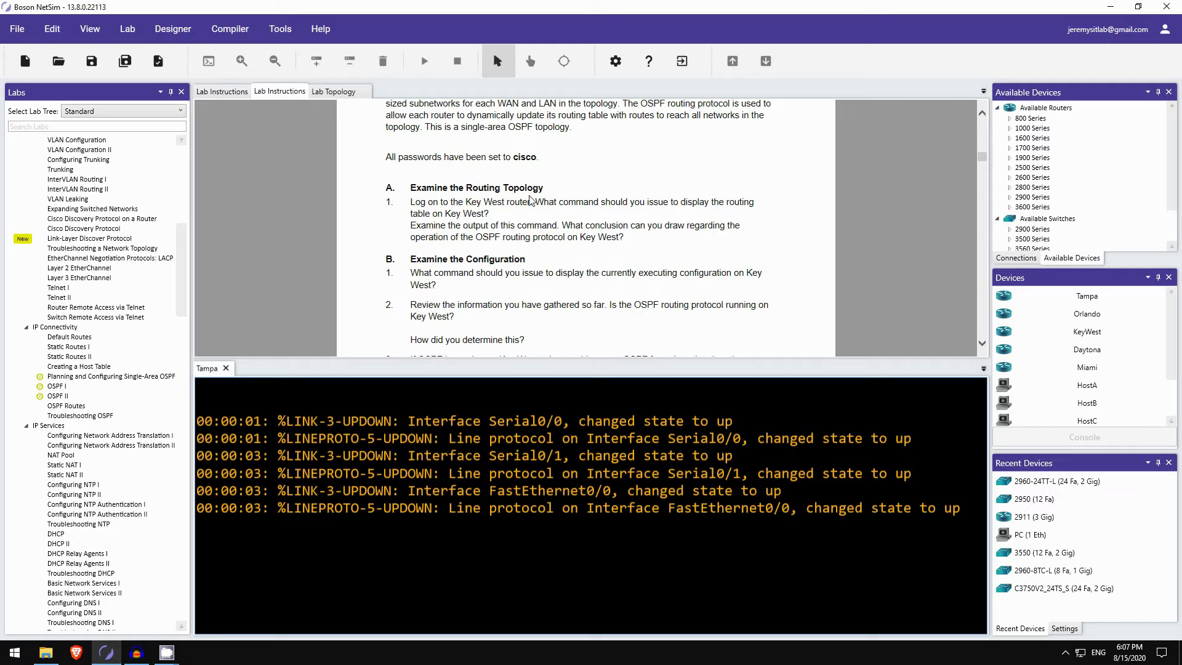
click(1097, 333)
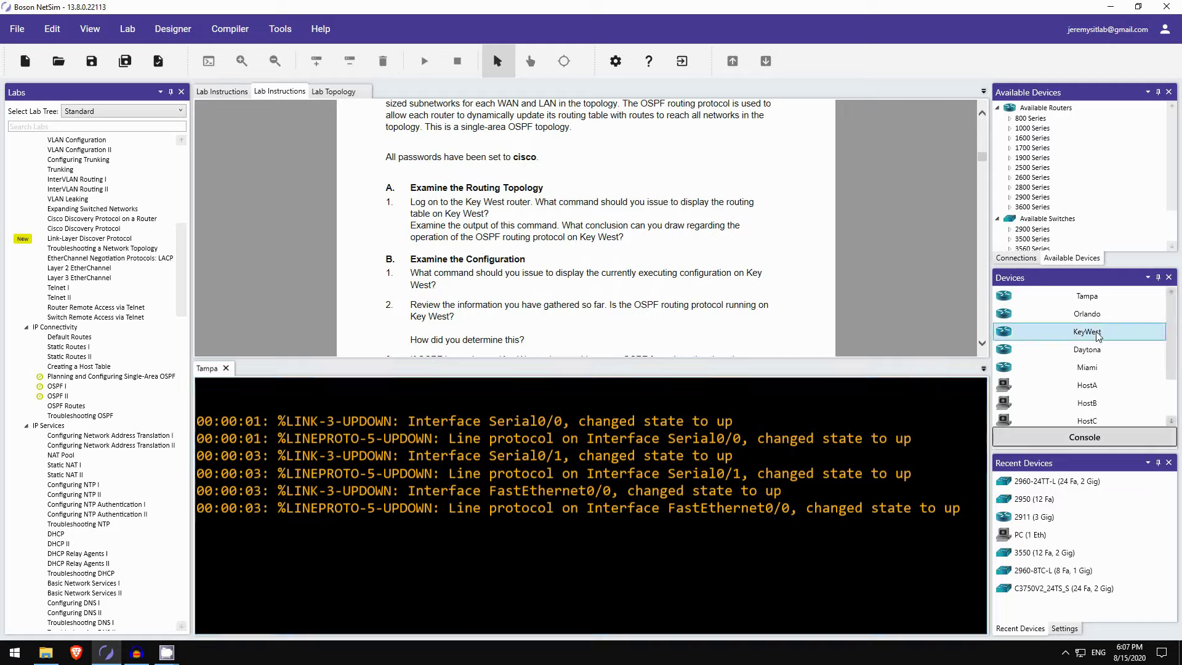
Step: Open a KeyWest console and log in with the line password to reach the KeyWest> prompt
click(1044, 441)
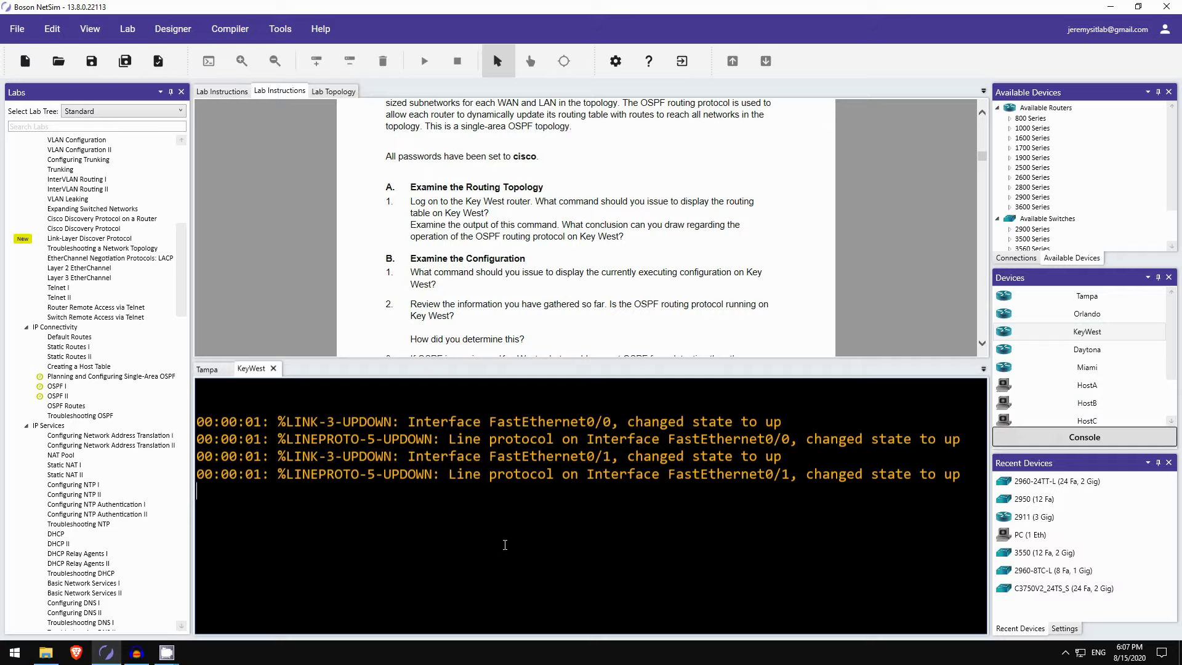
key(Return)
key(Return)
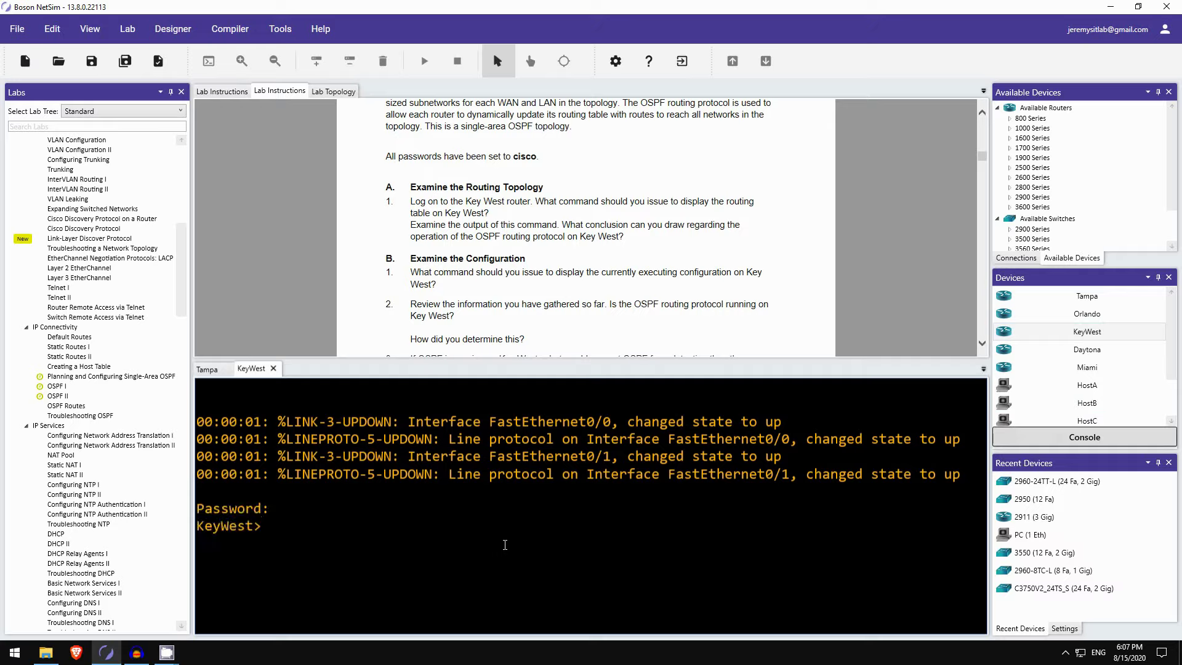
text(en)
key(Tab)
Step: Enter privileged mode and run show ip route, listing only 200.120.45.192/28 and 200.120.45.252/30 as connected
key(Return)
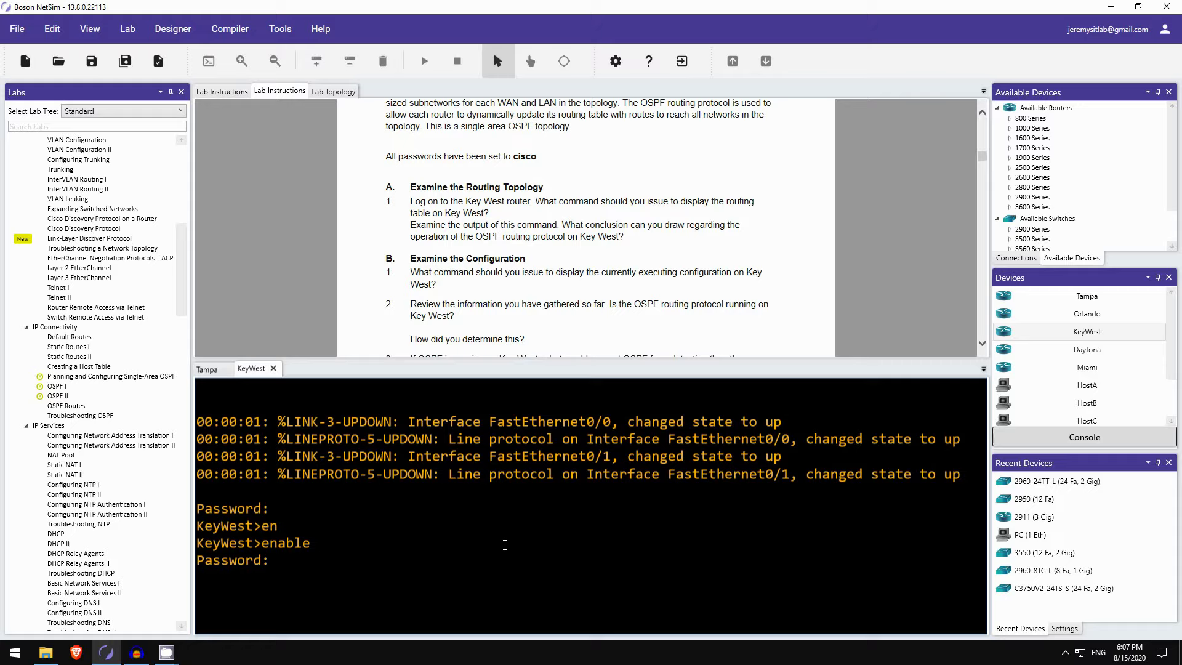
key(Return)
text(show ip route)
key(Return)
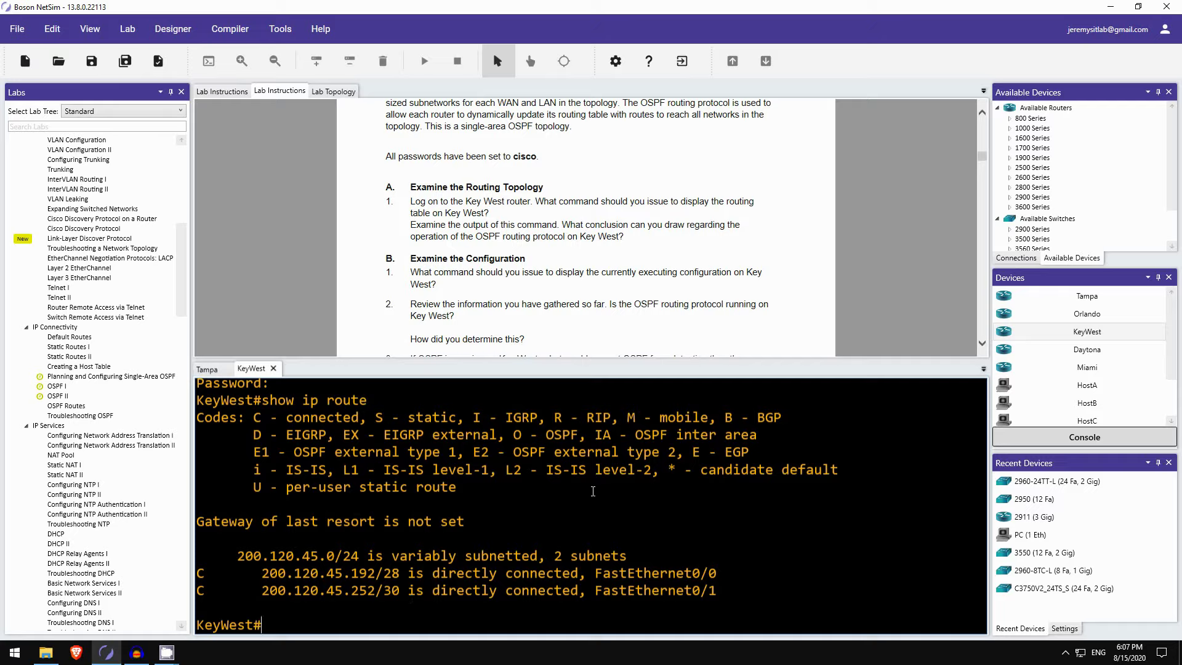
scroll(507, 216, down, 3)
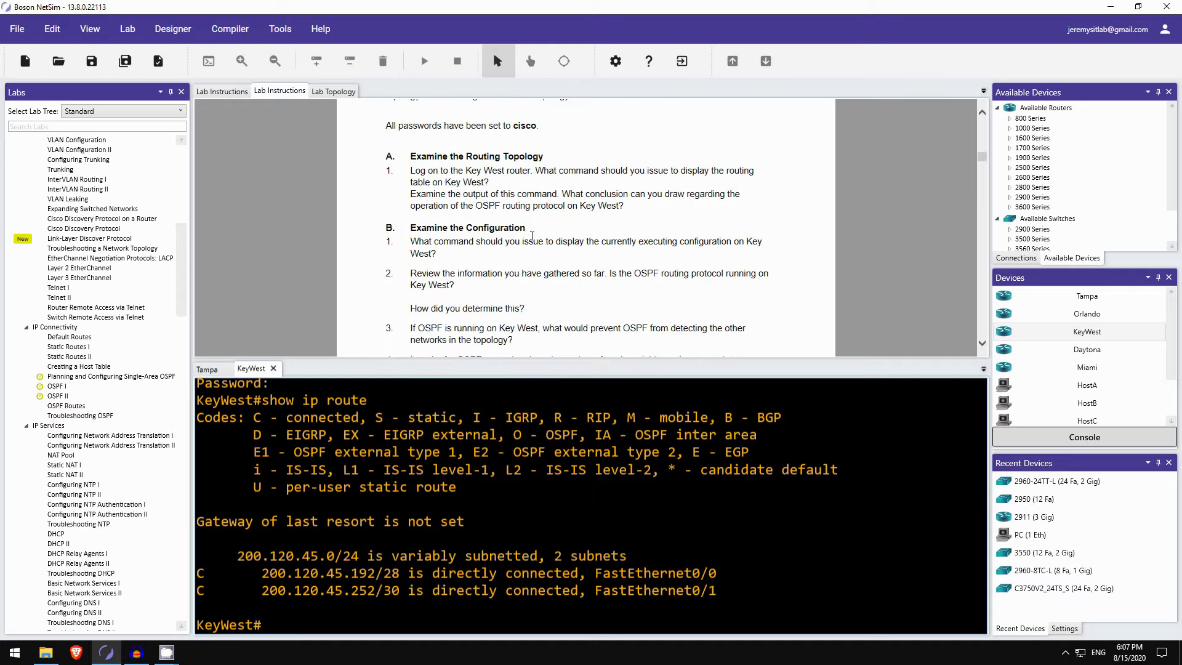
scroll(507, 216, down, 1)
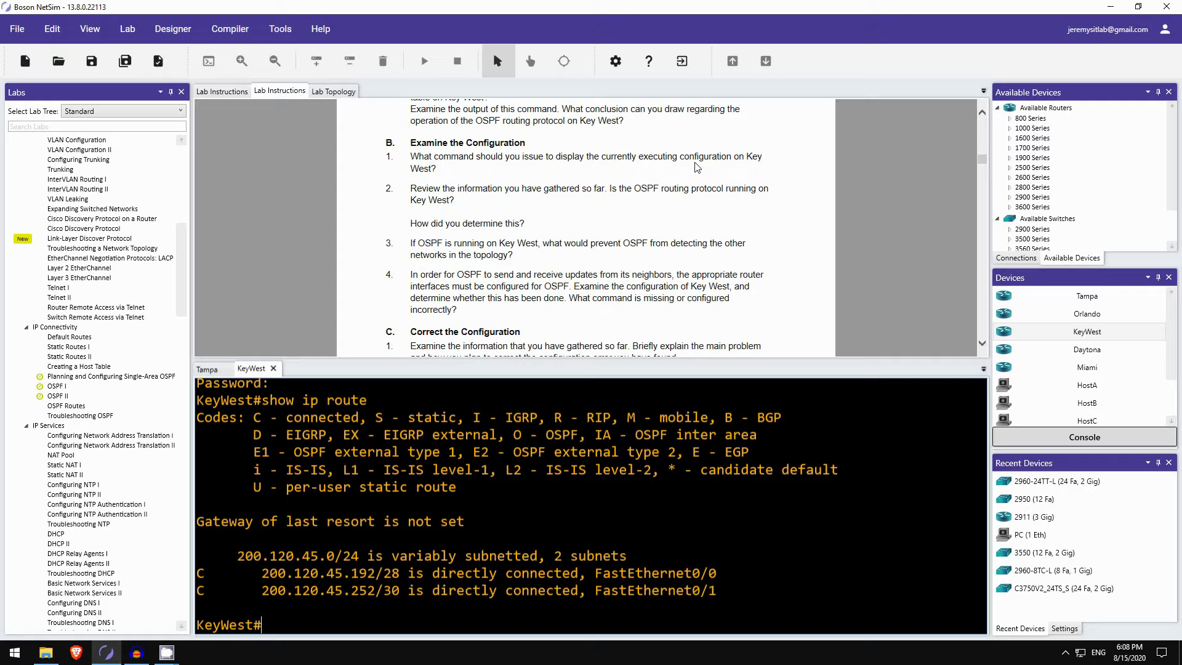
Step: Page through KeyWest's show running-config to router ospf 1 with network 200.120.45.0 0.0.0.0 area 0
text(show run)
key(Tab)
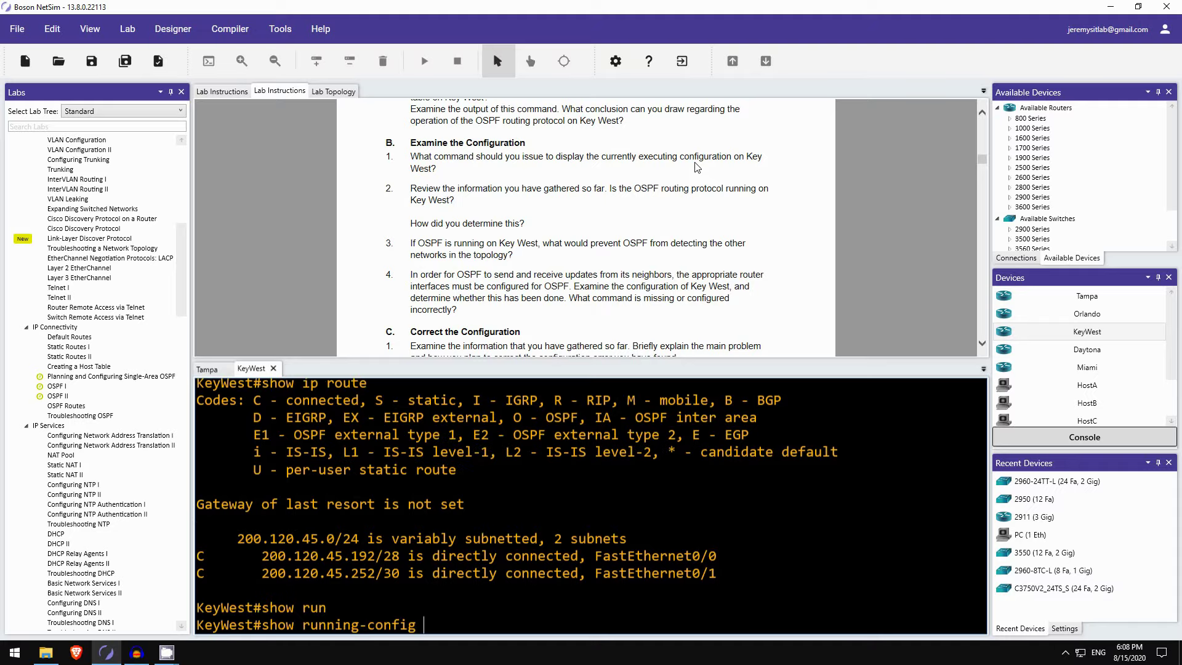
key(Return)
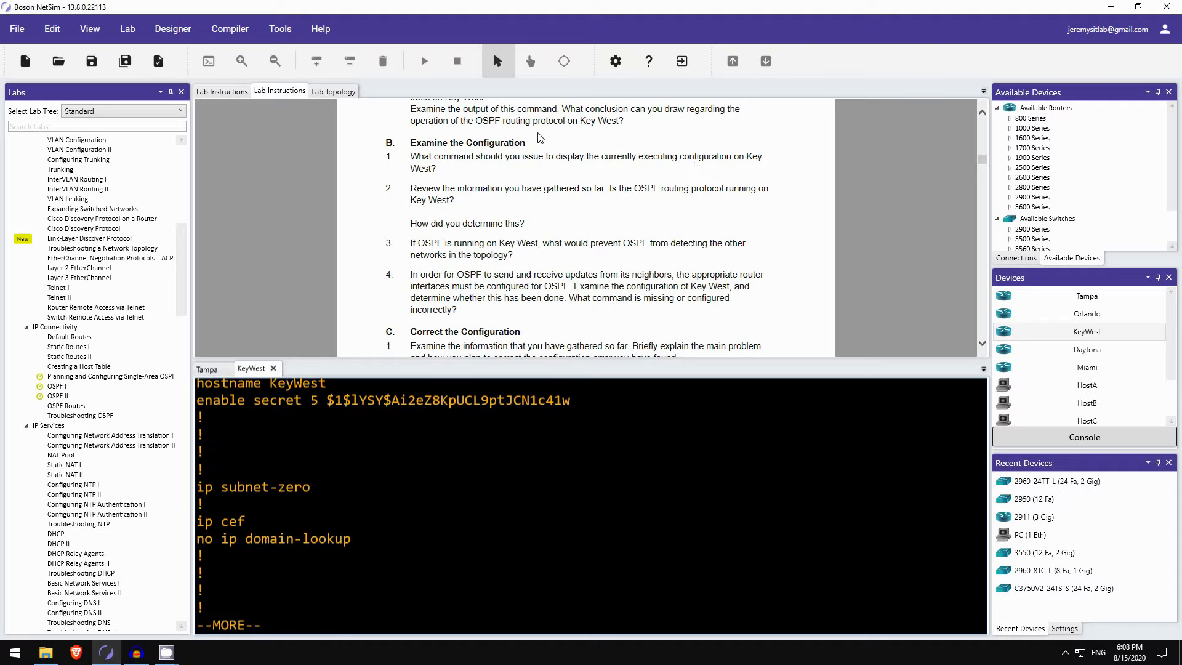
key(space)
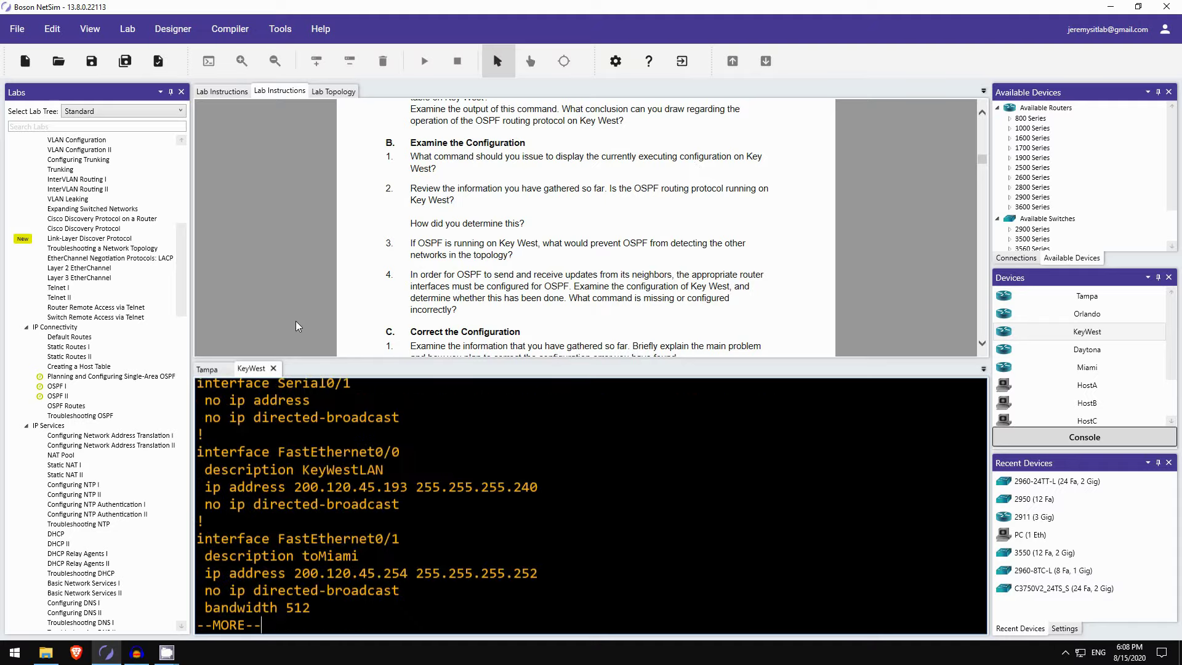
key(space)
scroll(301, 485, up, 2)
scroll(301, 485, up, 5)
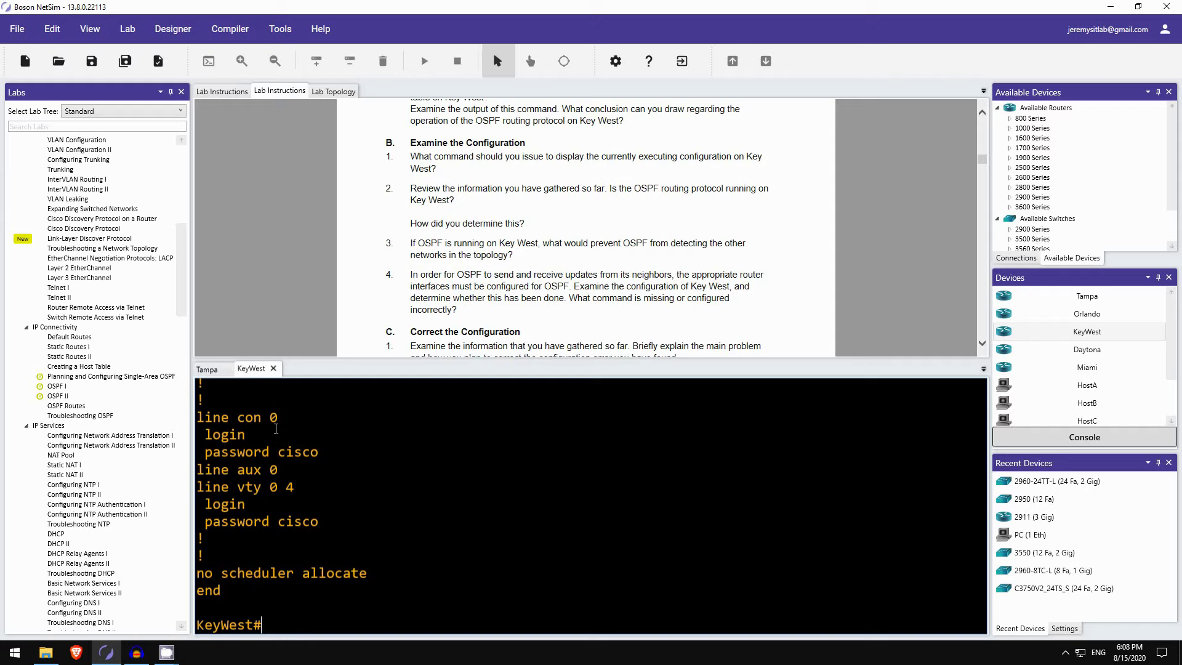
Step: Run show ip protocols on KeyWest, showing only network 200.120.45.0 0.0.0.0 advertised in area 0
text(show ip proto)
key(Tab)
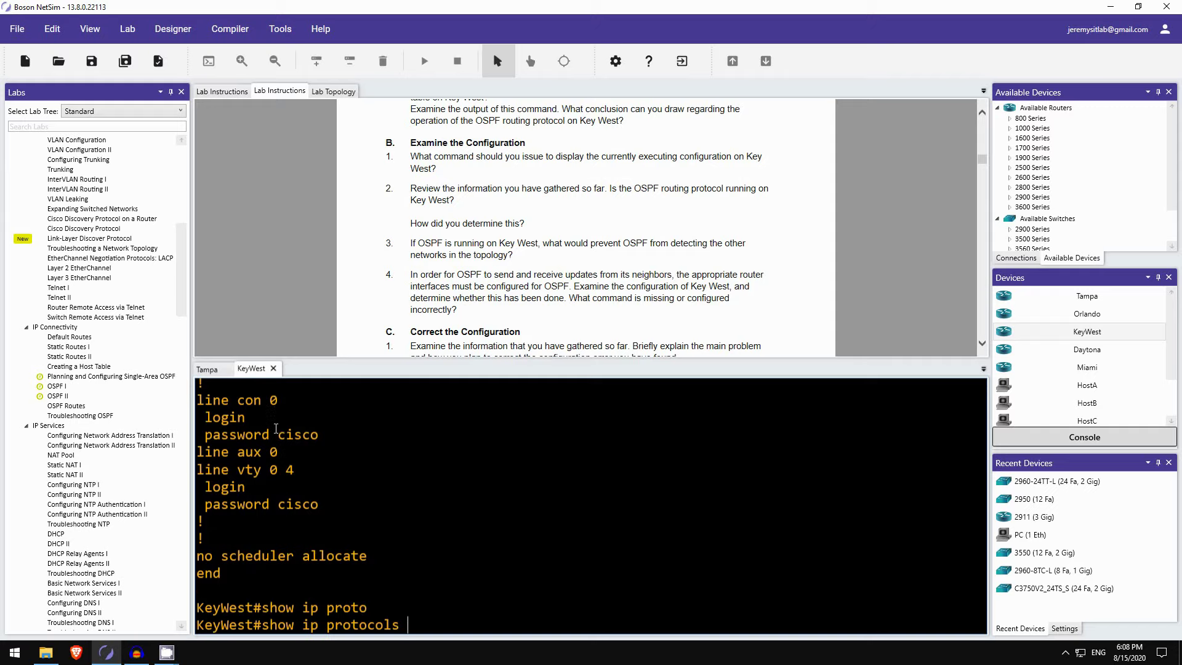
key(Return)
scroll(321, 421, up, 1)
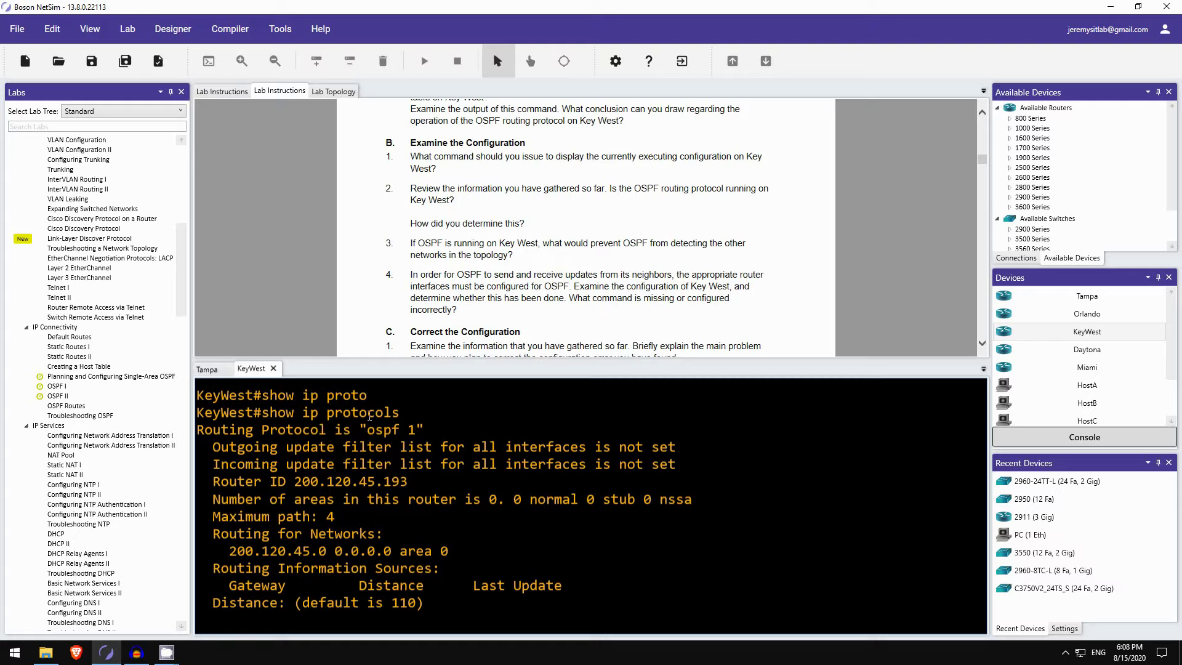
scroll(363, 406, down, 1)
scroll(499, 201, down, 1)
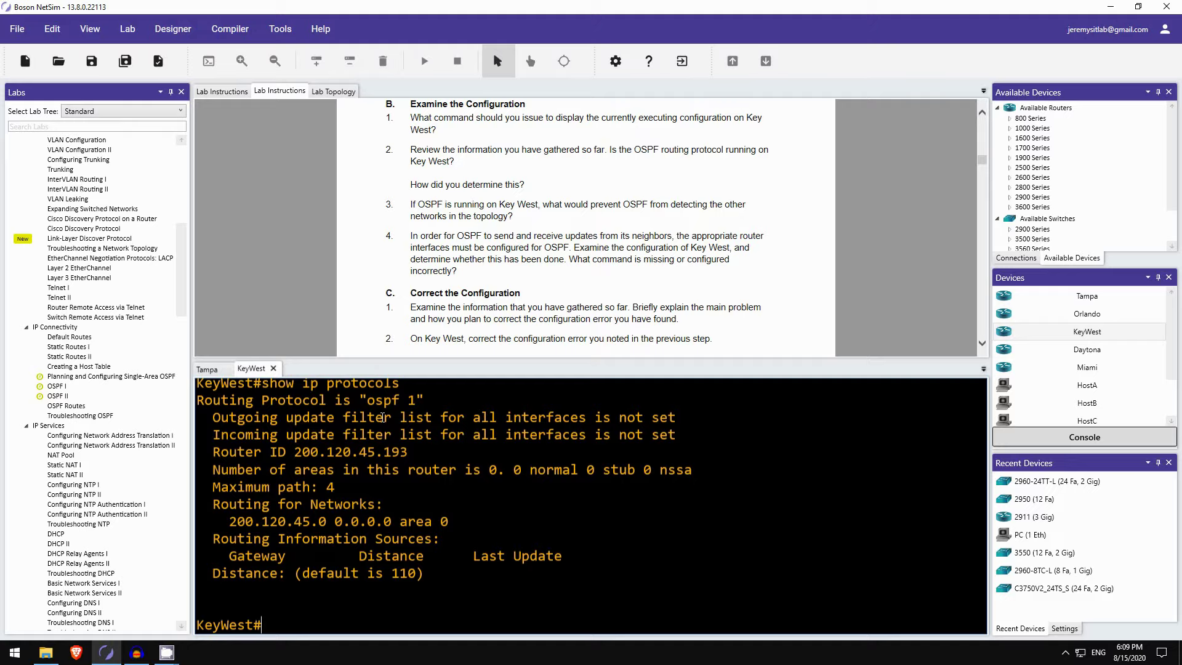
Step: Run show ip int br on KeyWest, then bring section D and Task 2 of the instructions into view
text(show ip int br)
key(Return)
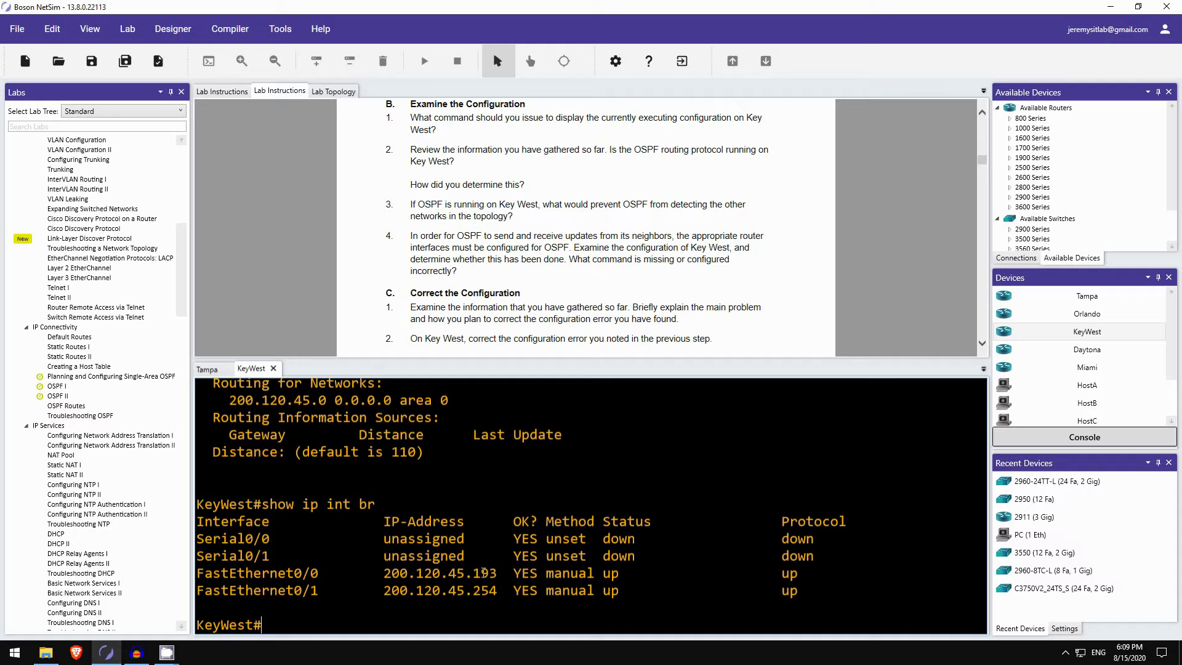
scroll(312, 427, up, 1)
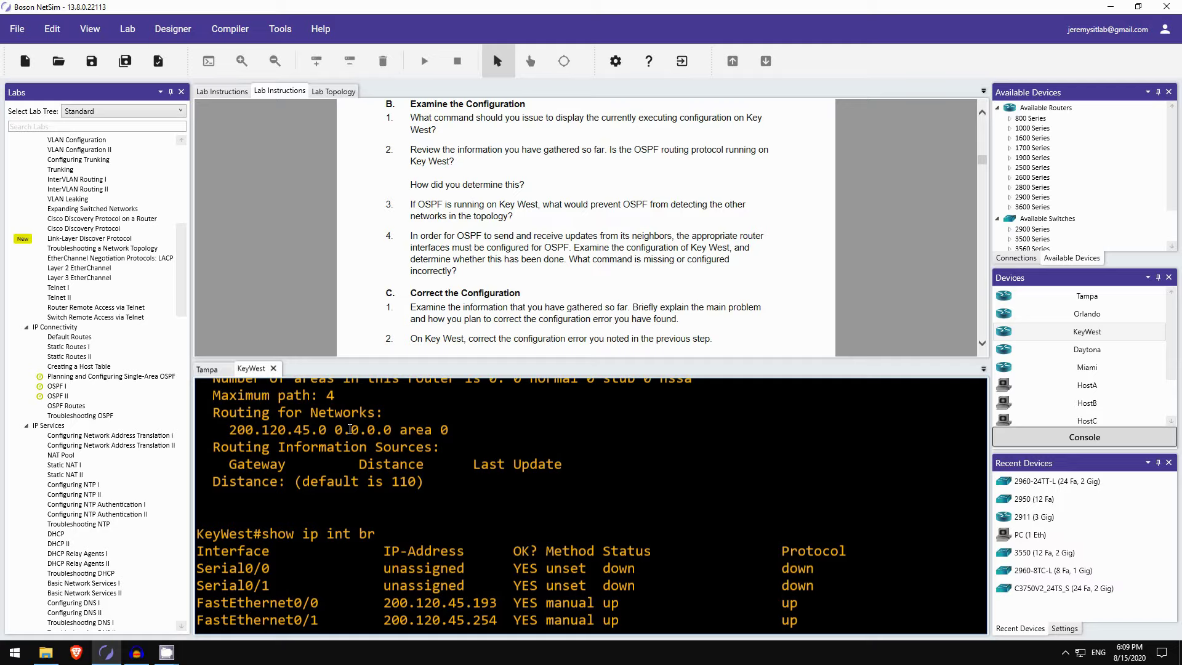
scroll(350, 429, down, 1)
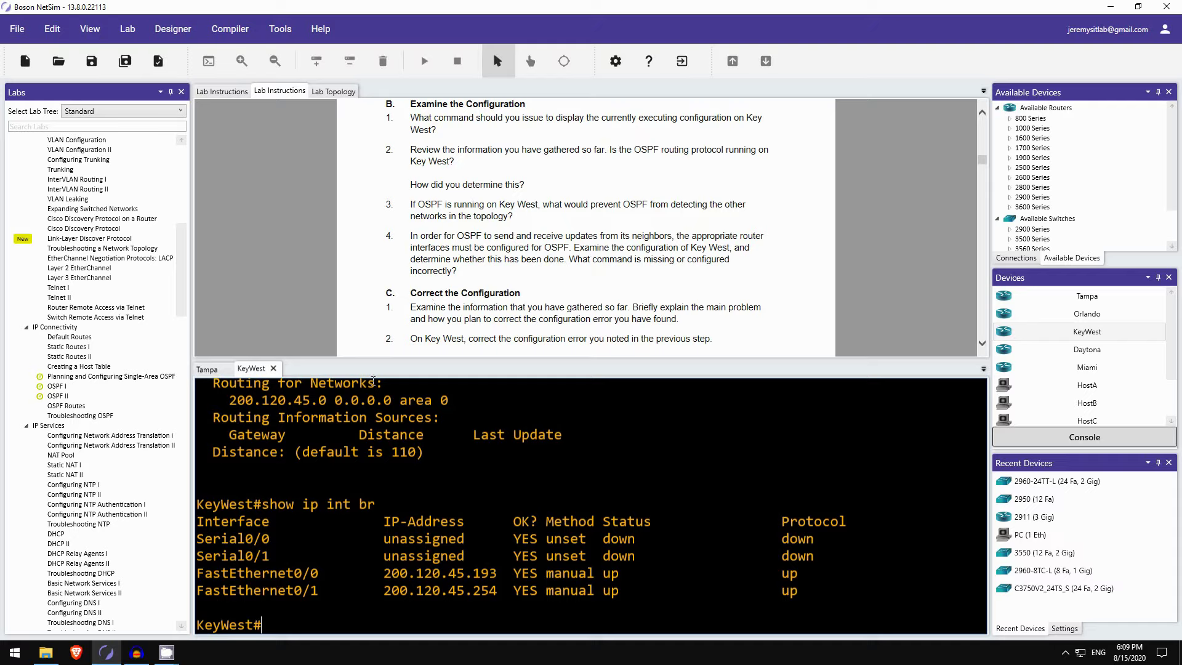
scroll(338, 268, down, 3)
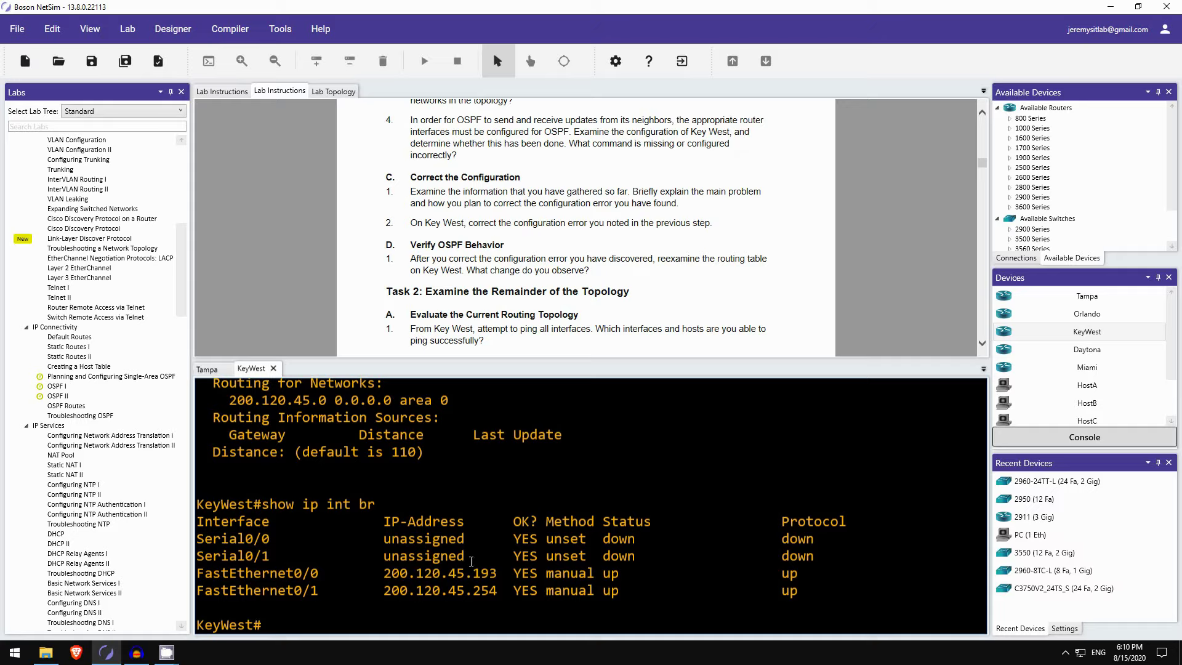
Step: Enter router ospf 1 configuration and display the running OSPF section with do show run | section ospf
text(conf t)
key(Return)
text(router ospf 1)
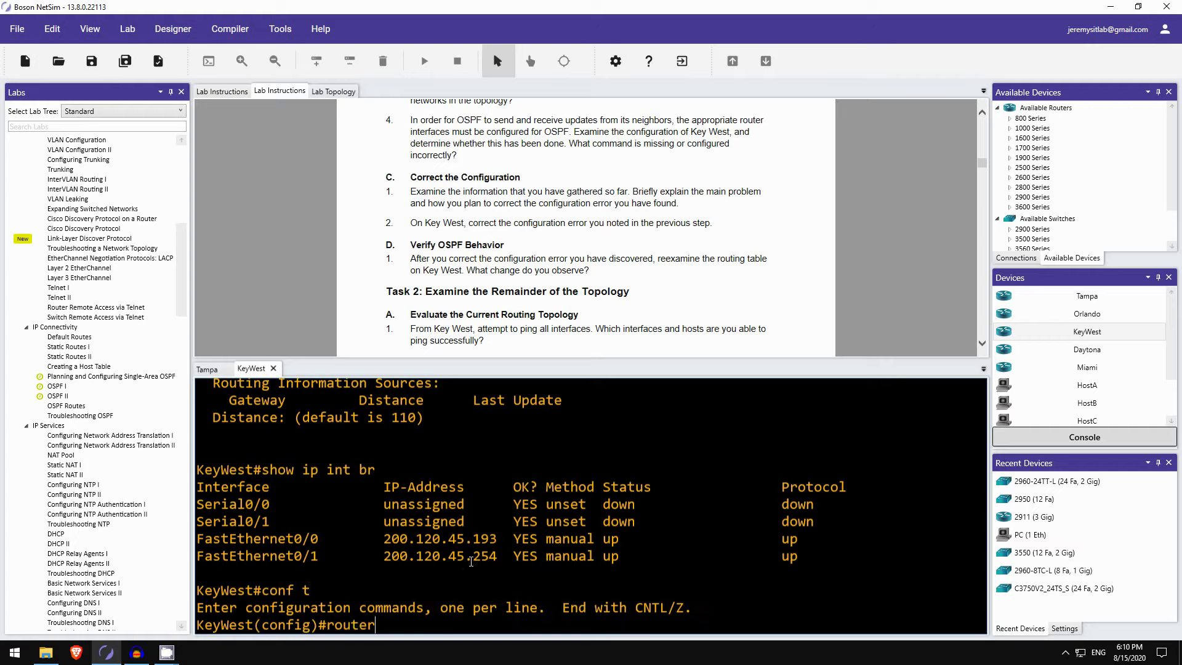
key(Return)
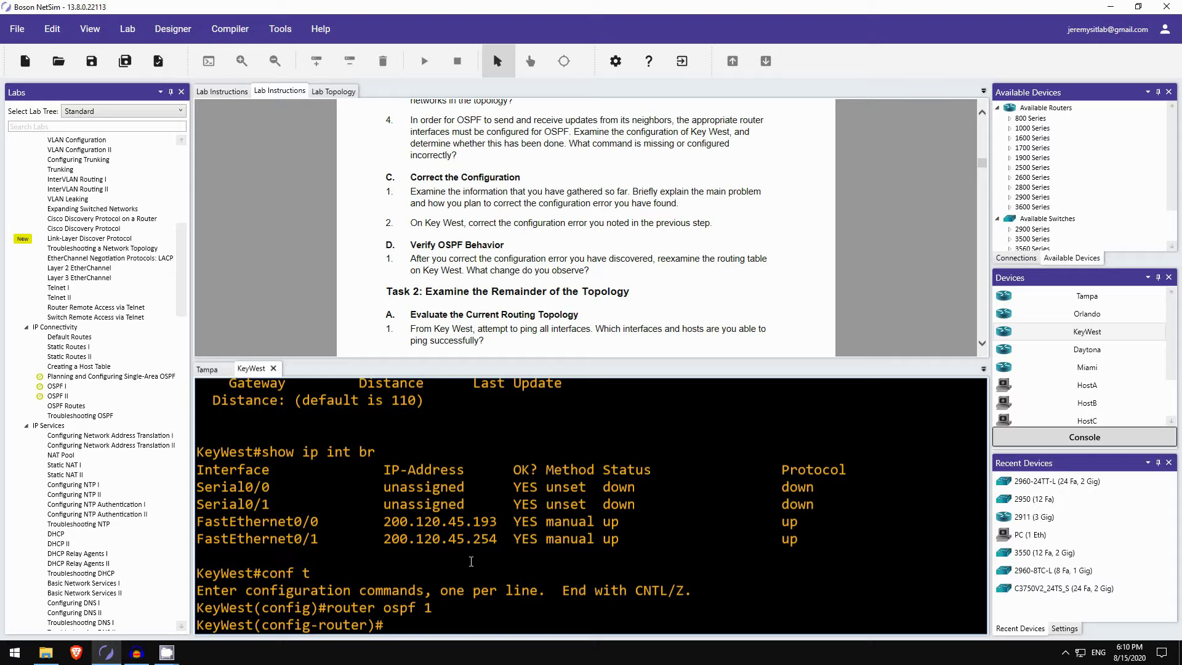
text(do show run | sectip)
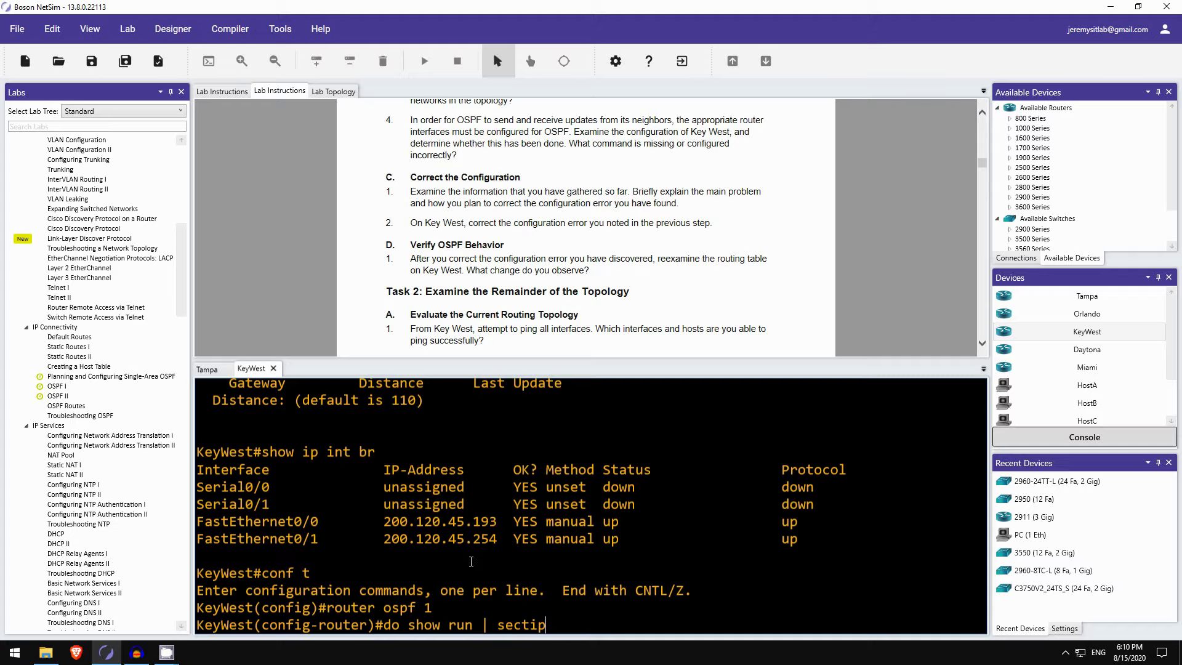
key(BackSpace)
text(on ospf)
key(Return)
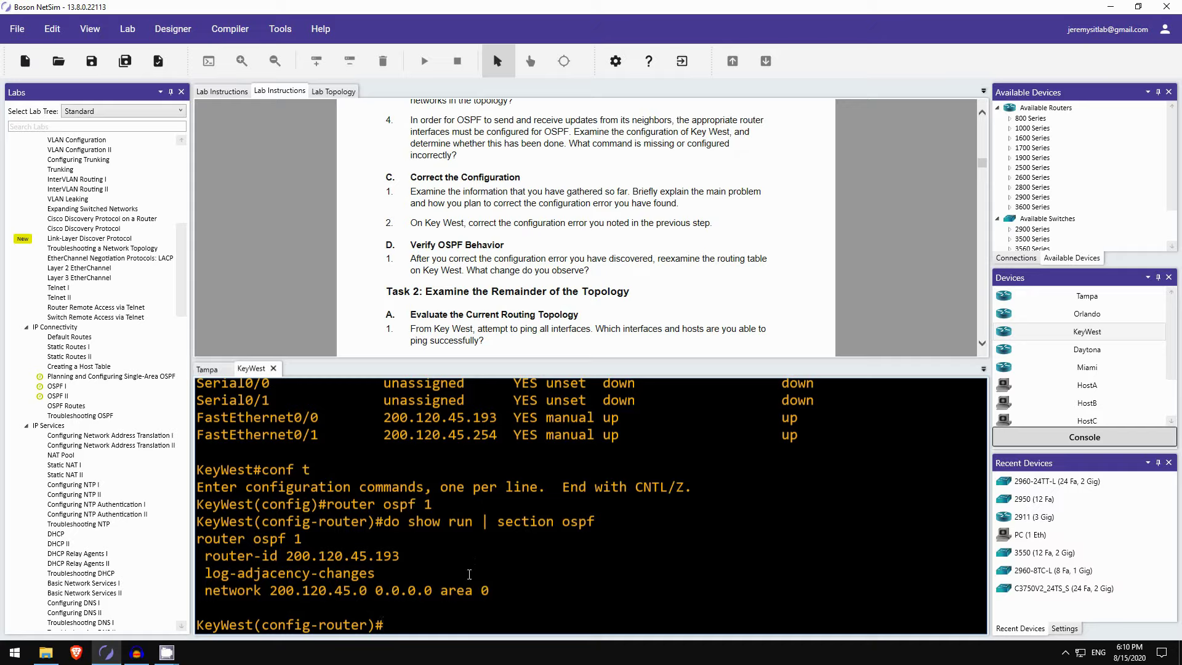
Step: Remove network 200.120.45.0 0.0.0.0 area 0 and add network 200.120.45.0 0.0.0.255 area 0
text(no network 200)
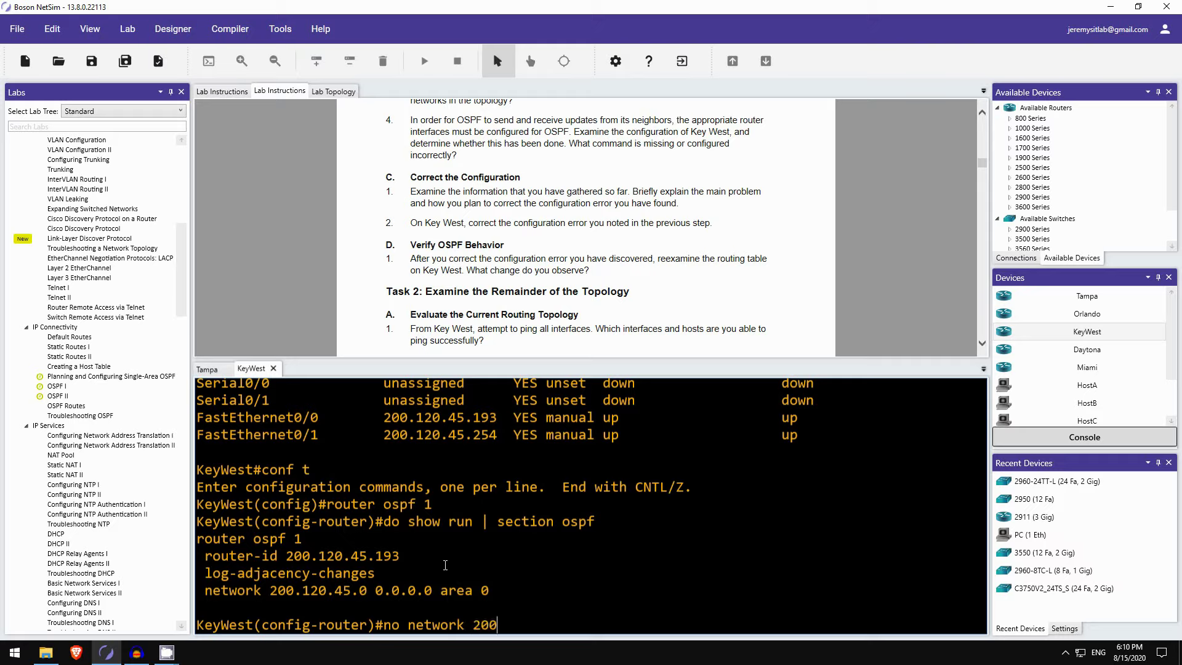
text(.120.45.0 0.0.0.0 area 0)
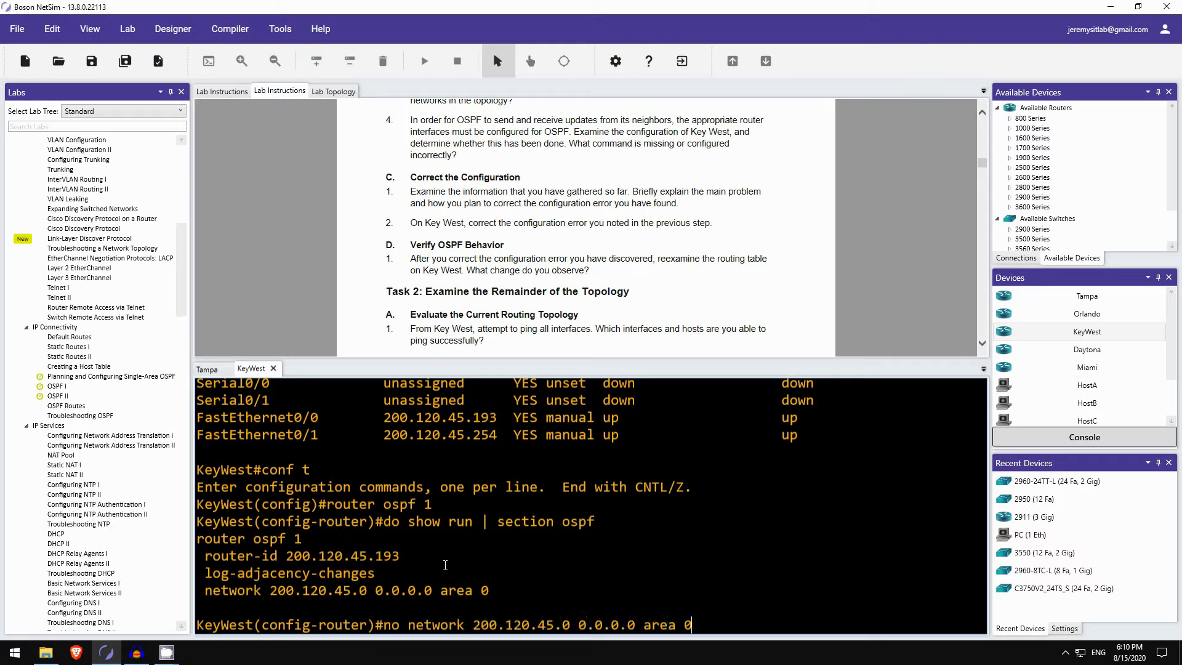
key(Return)
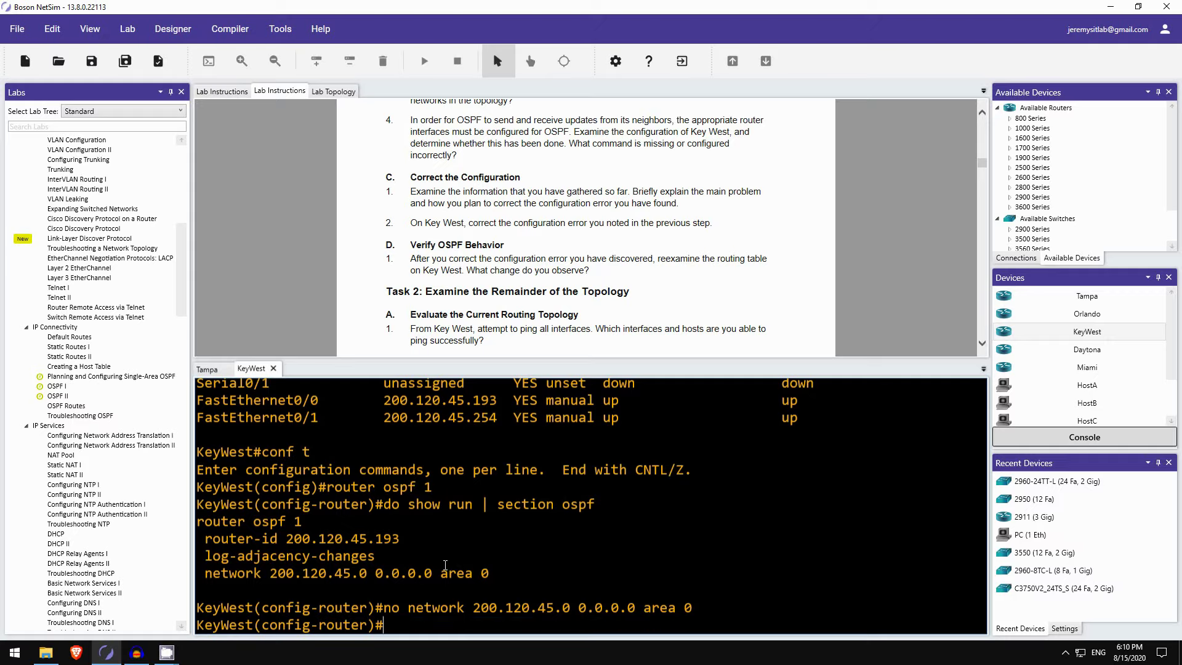
text(net)
key(Tab)
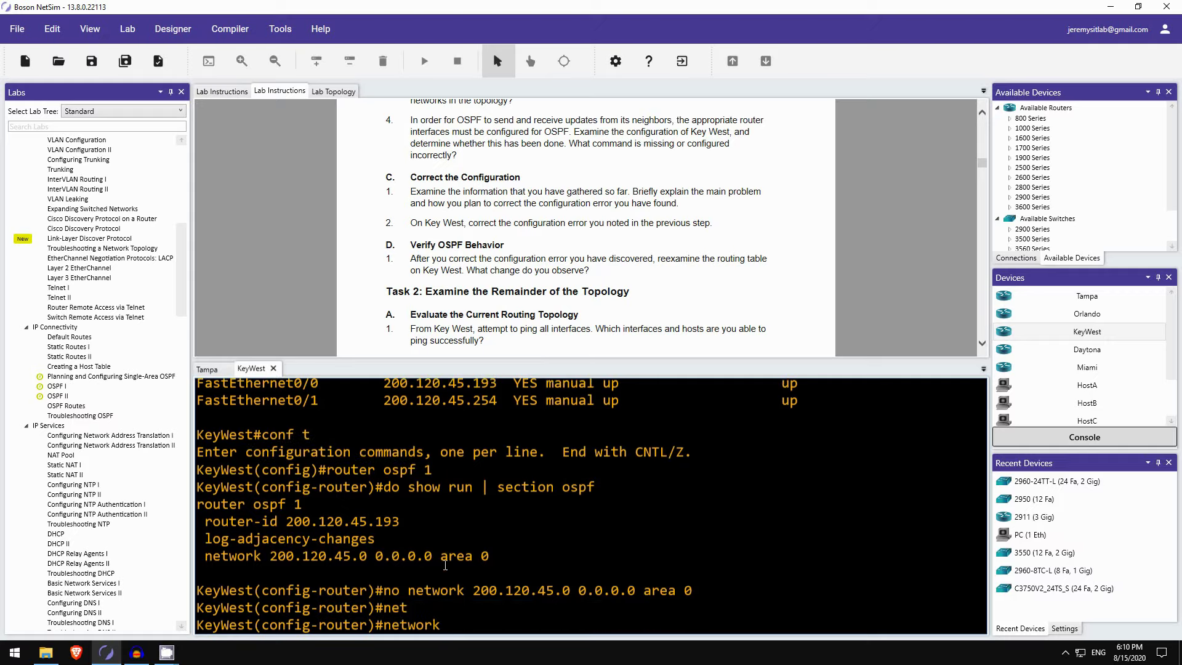
text(200.120.45.0 0.0.0.25)
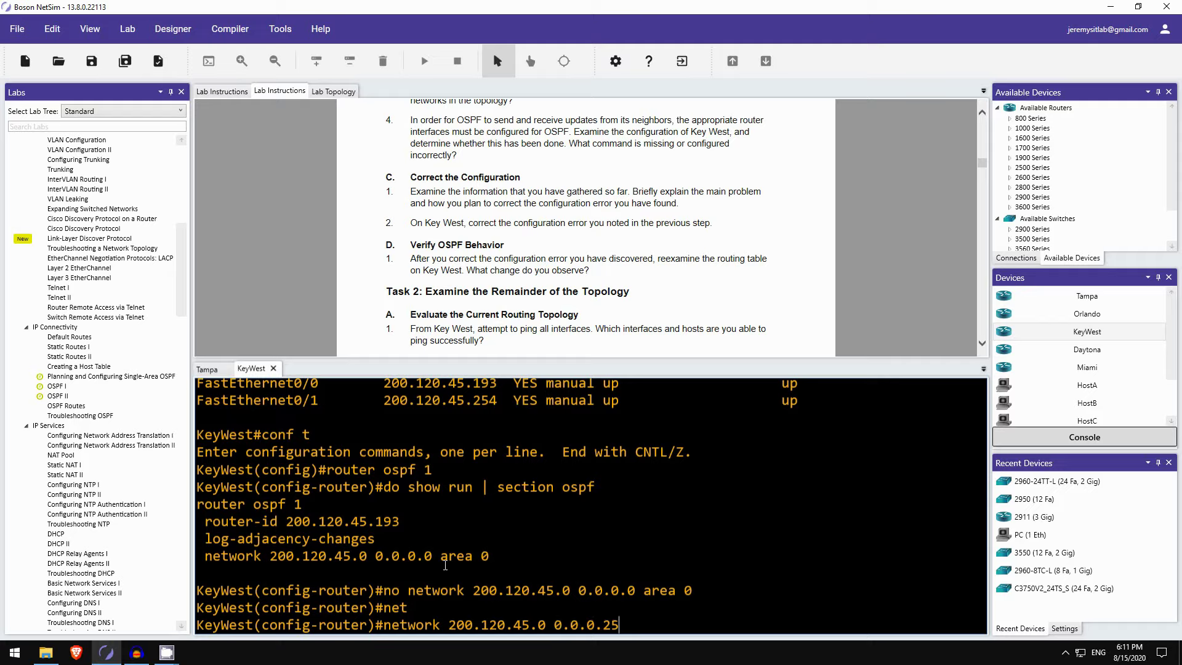
text(5 area 0)
key(Return)
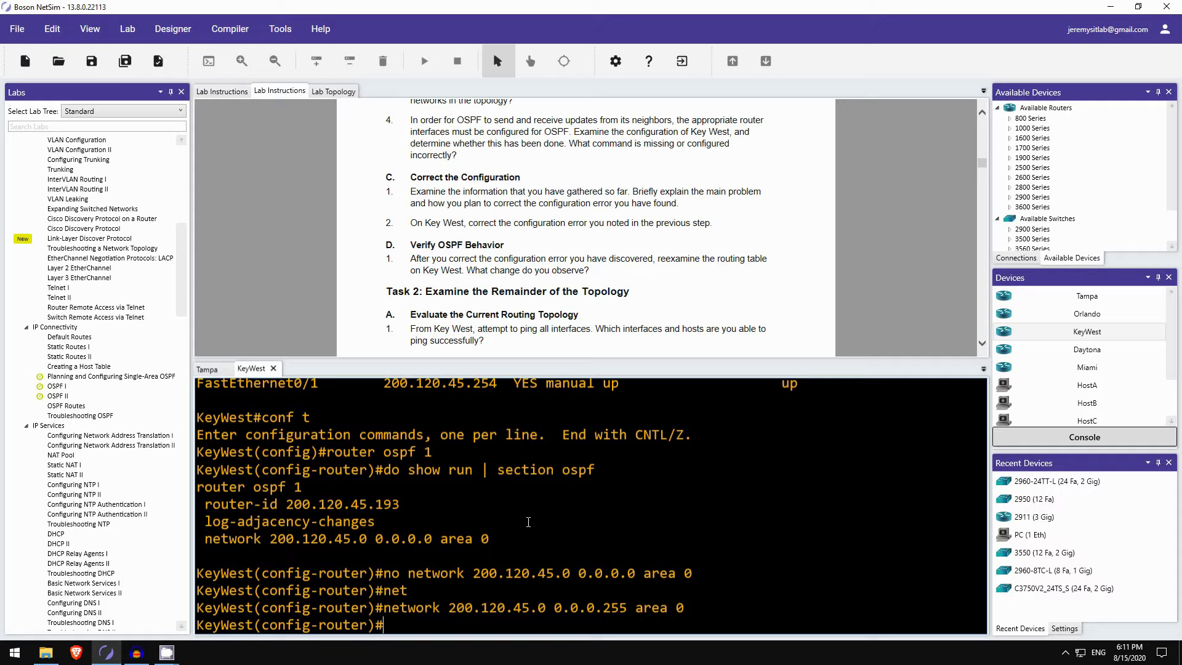
Step: Exit configuration mode with end and run show ip route on KeyWest
text(end)
key(Return)
text(show ip route)
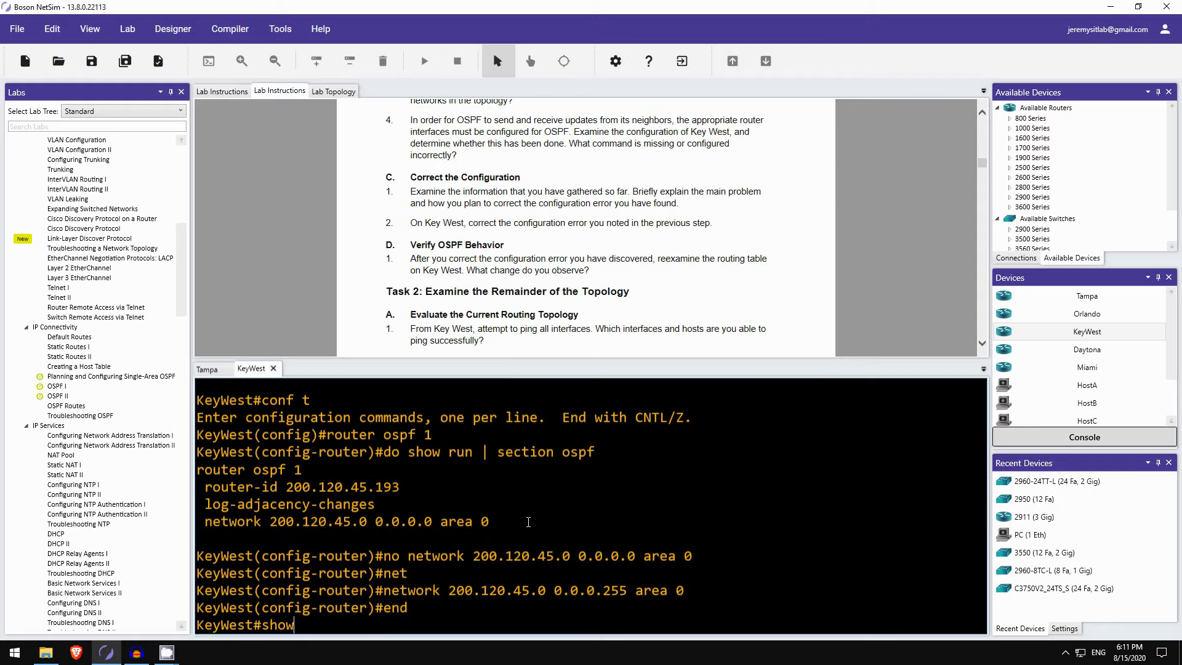
key(Return)
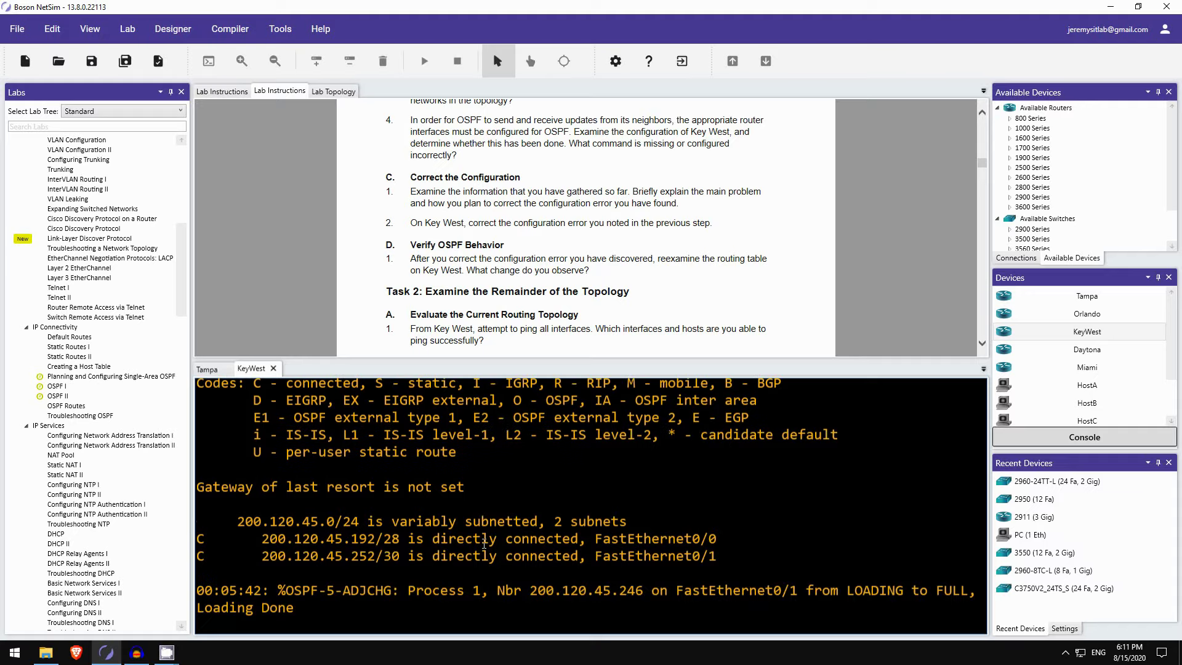
key(Return)
key(Return)
Step: Rerun show ip route until OSPF routes to 200.120.45.128/27, .244/30 and .248/30 appear
text(show ip route)
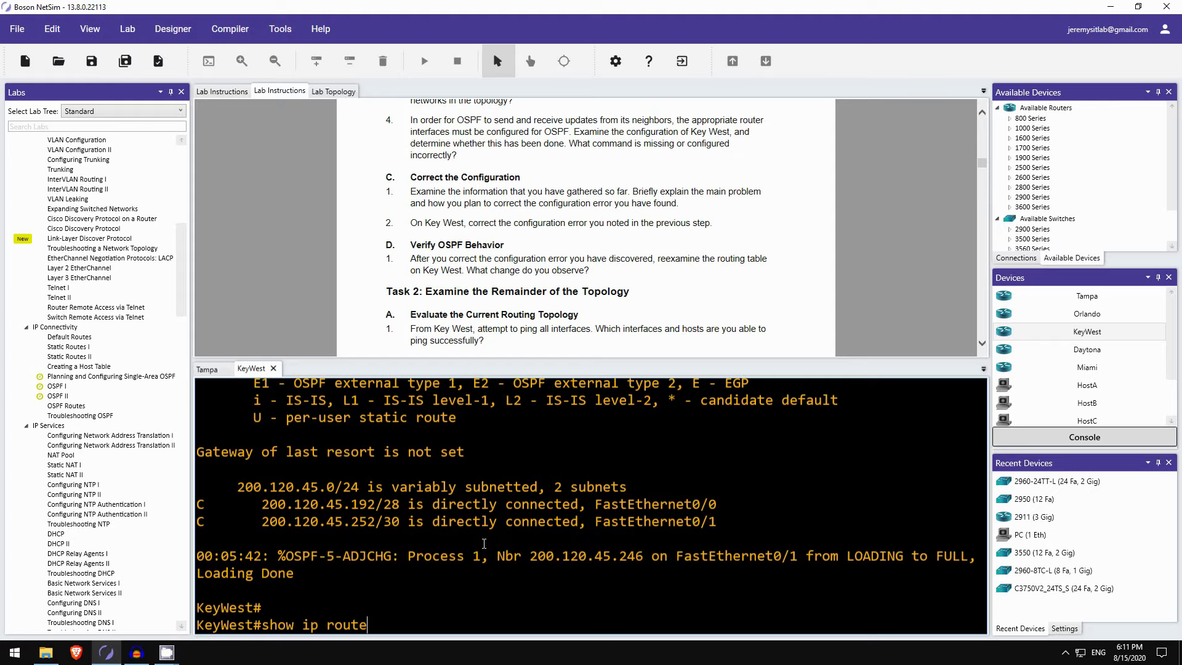
key(Return)
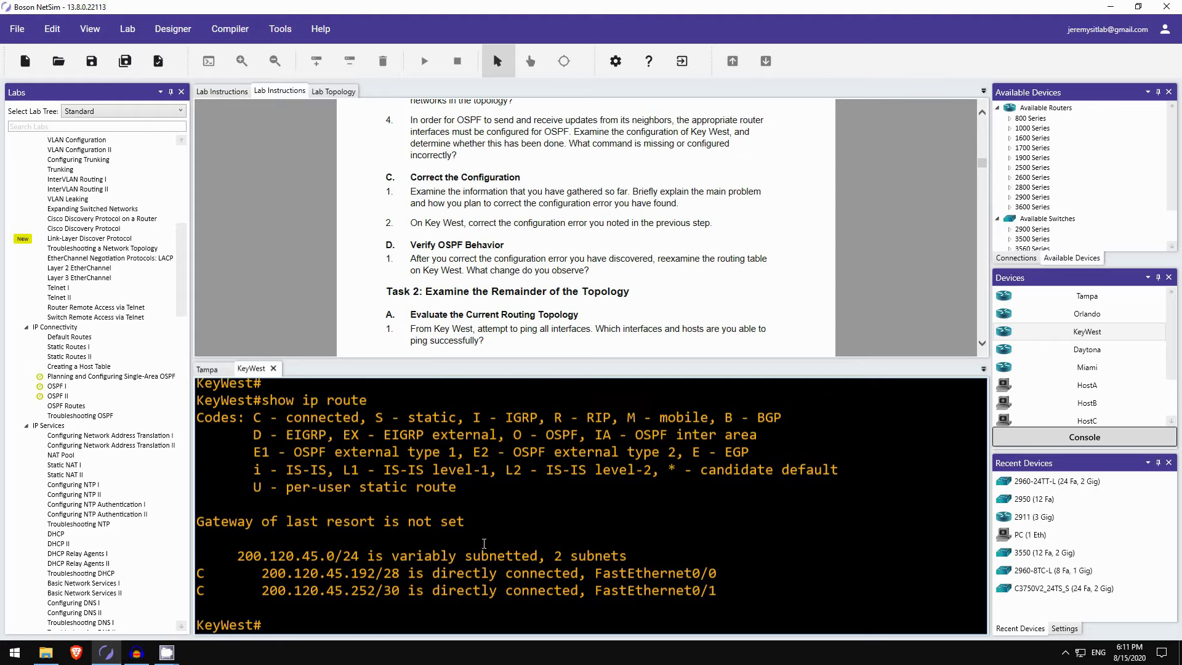
key(Up)
key(Return)
key(Up)
key(Down)
key(Up)
key(Return)
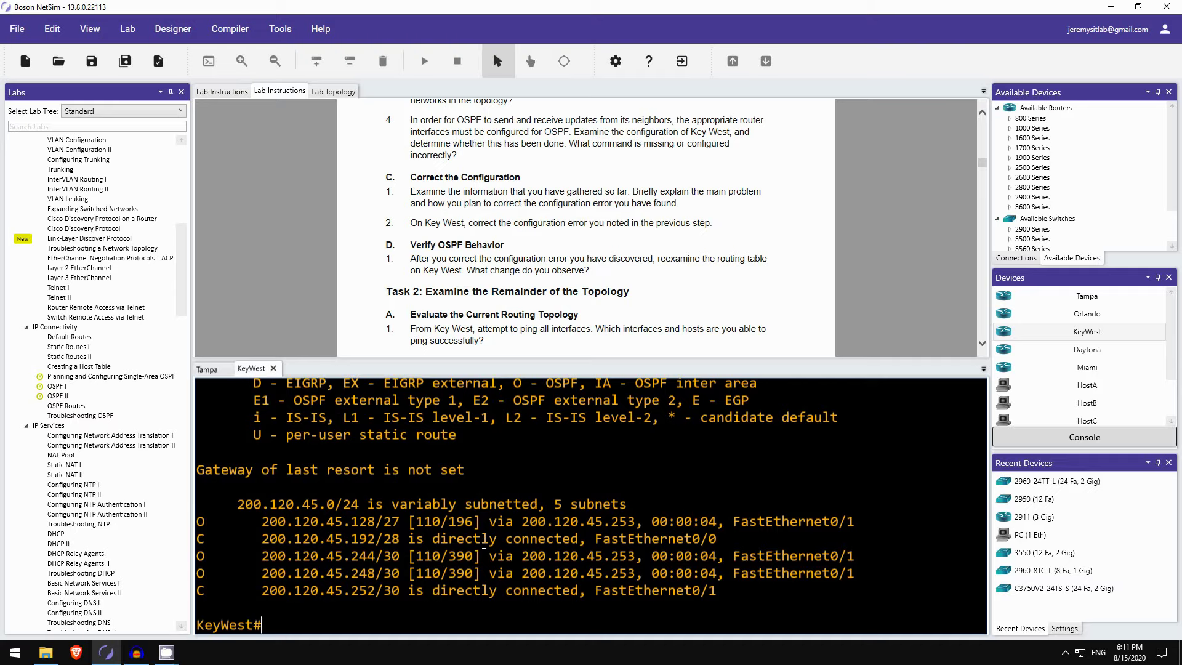
scroll(366, 232, up, 1)
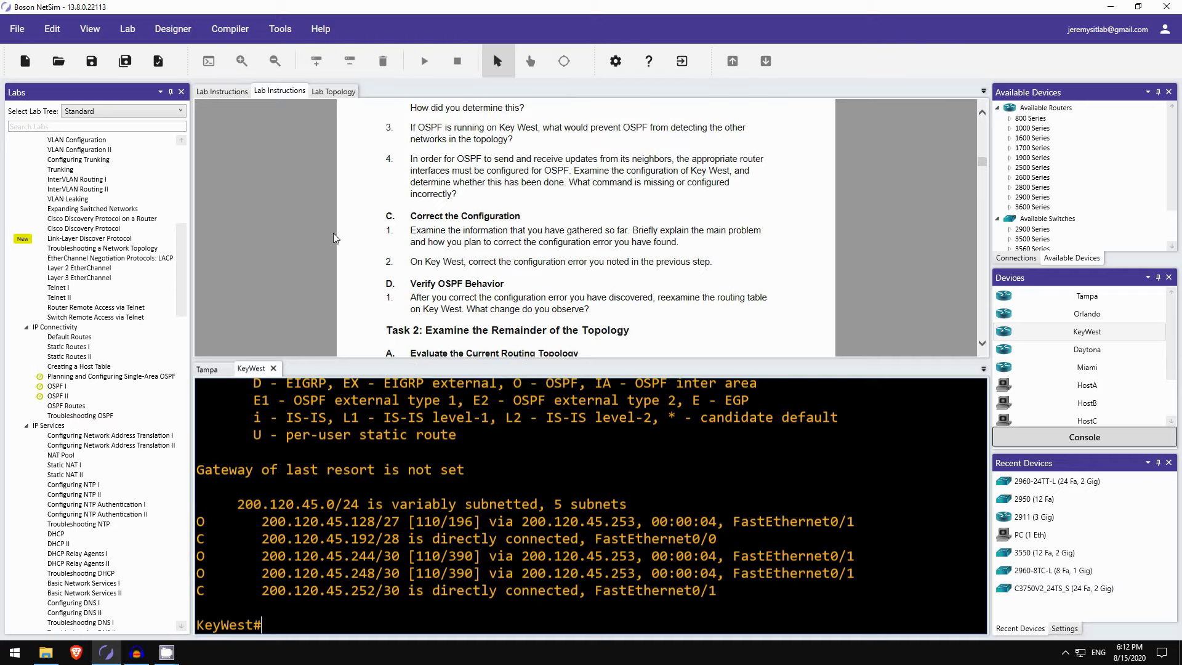
Step: Scroll the lab instructions back up to the topology diagram
scroll(338, 239, up, 10)
scroll(337, 239, up, 15)
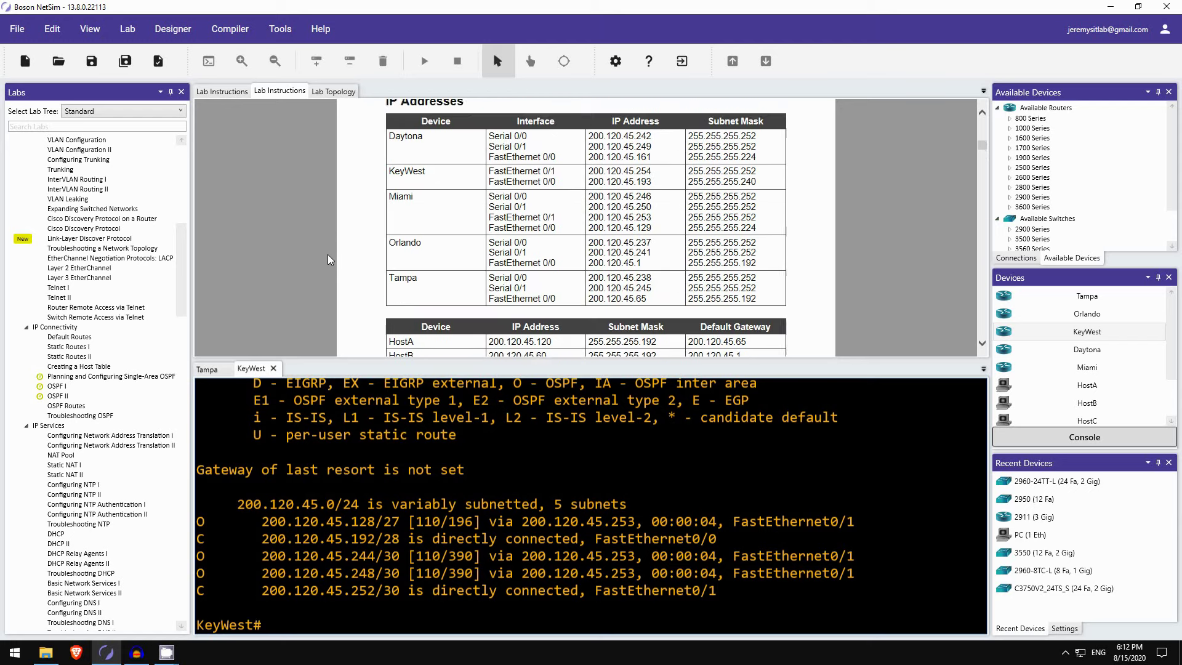
scroll(636, 255, down, 3)
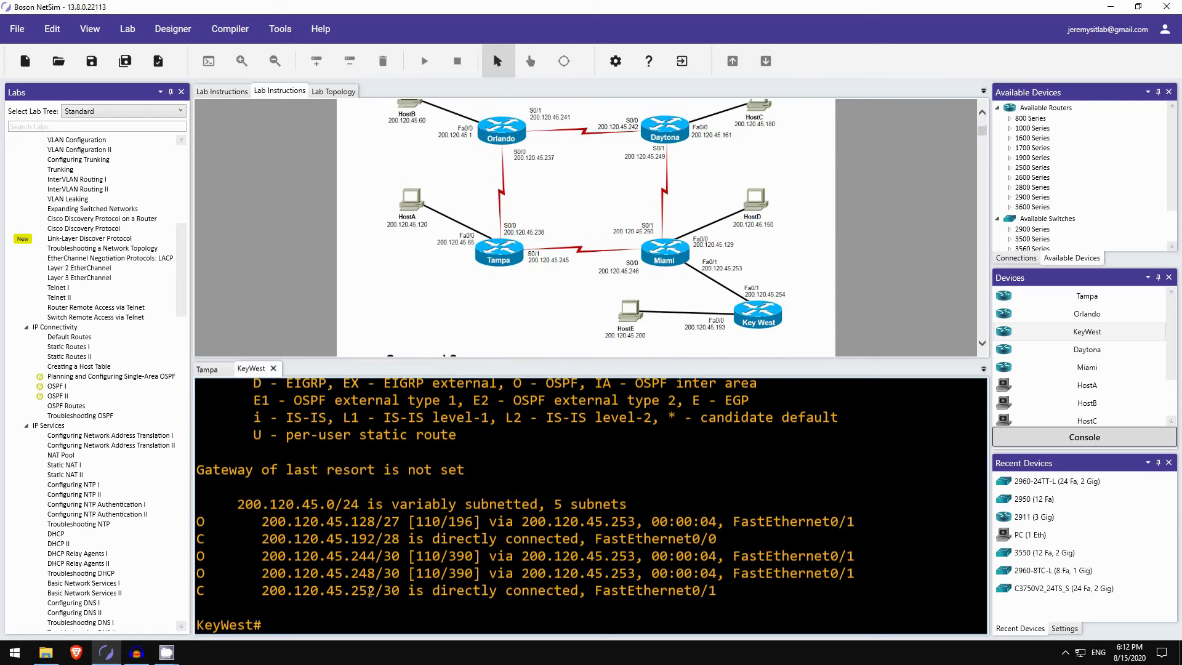
Step: Run show ip ospf neighbor, confirming 200.120.45.246 is FULL/DR on FastEthernet0/1, then return to the tasks
text(show ip ospf neigh)
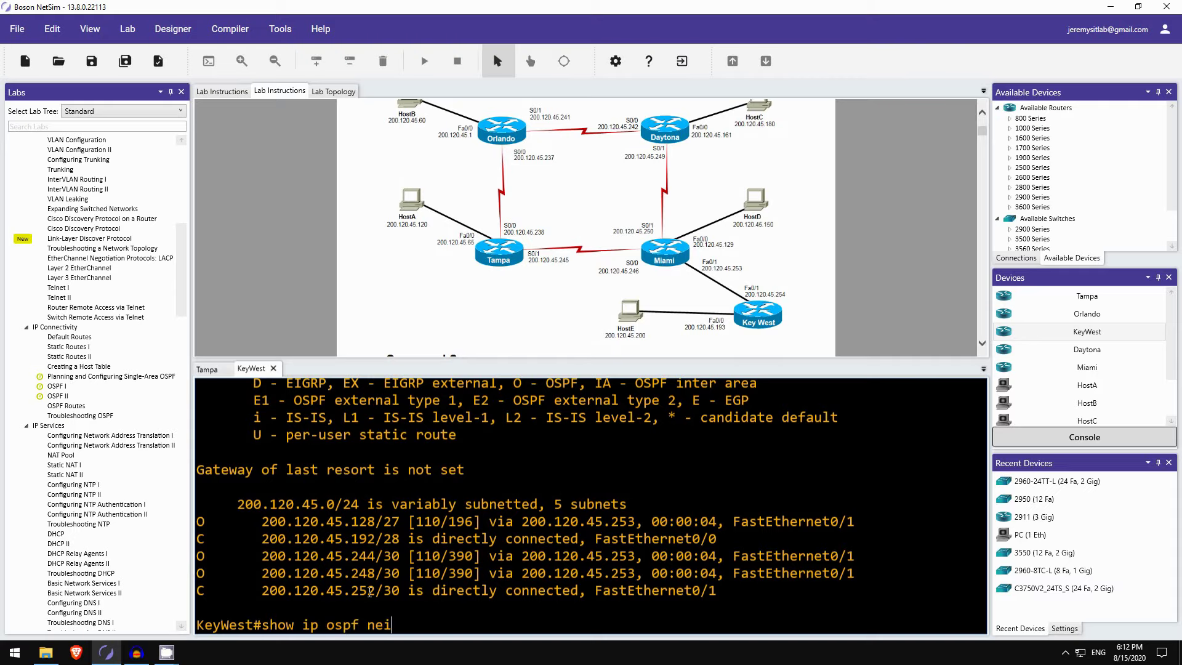
key(Tab)
key(Return)
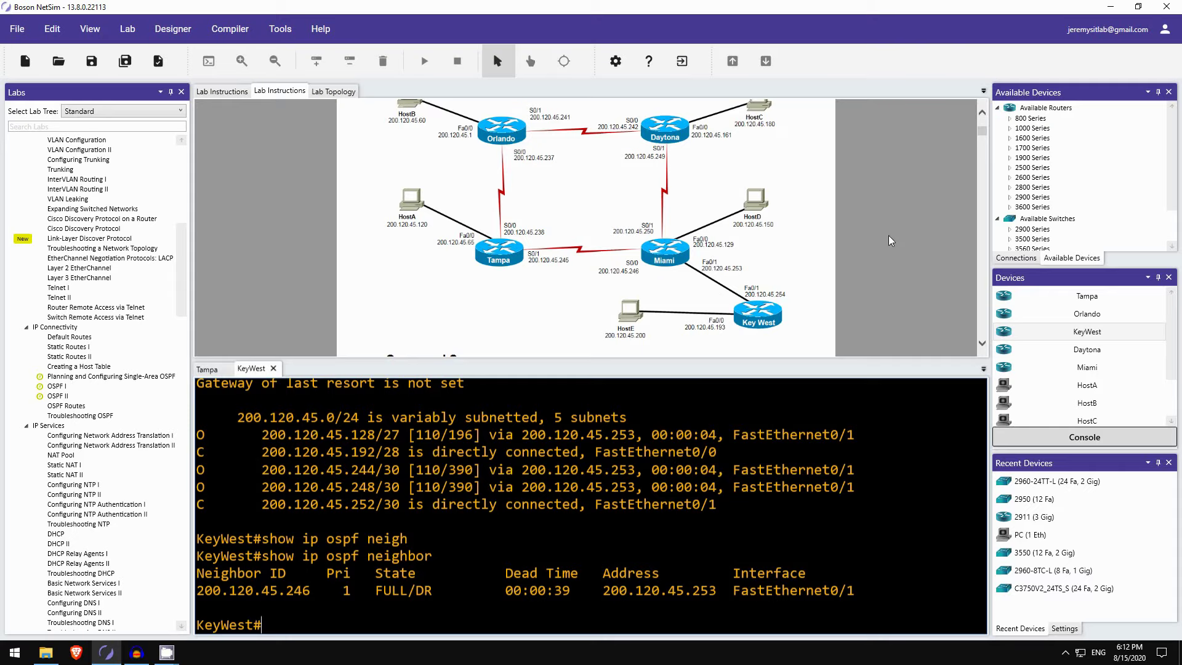
scroll(850, 258, down, 10)
scroll(850, 258, down, 10)
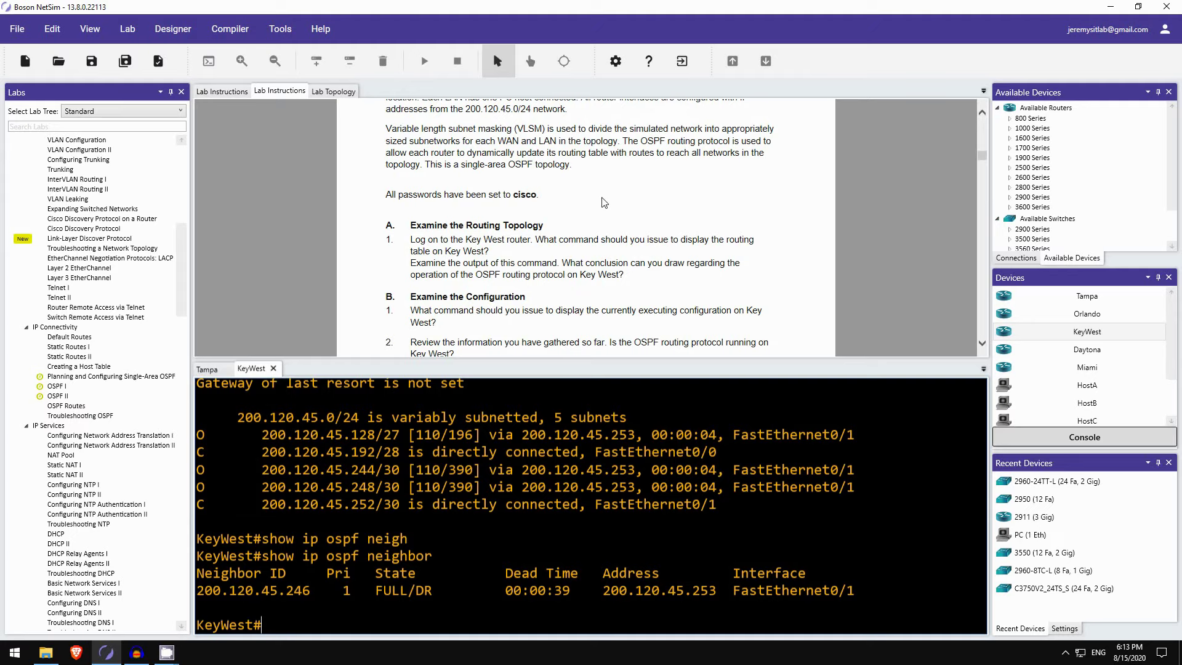
scroll(587, 200, down, 6)
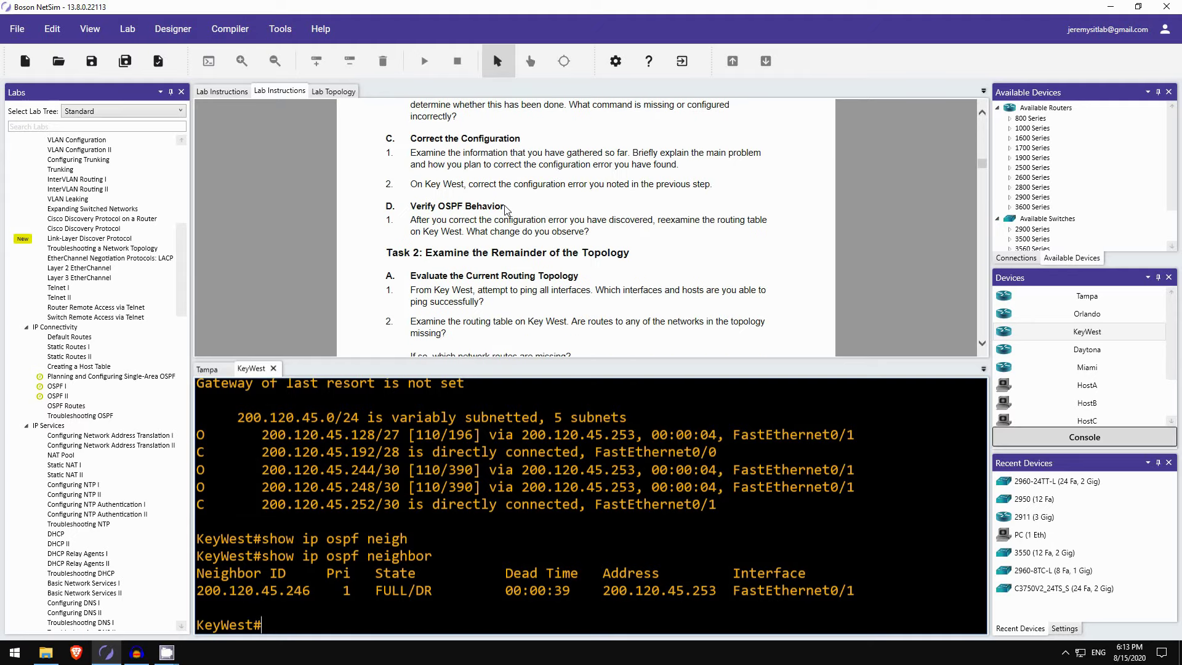
scroll(400, 223, down, 1)
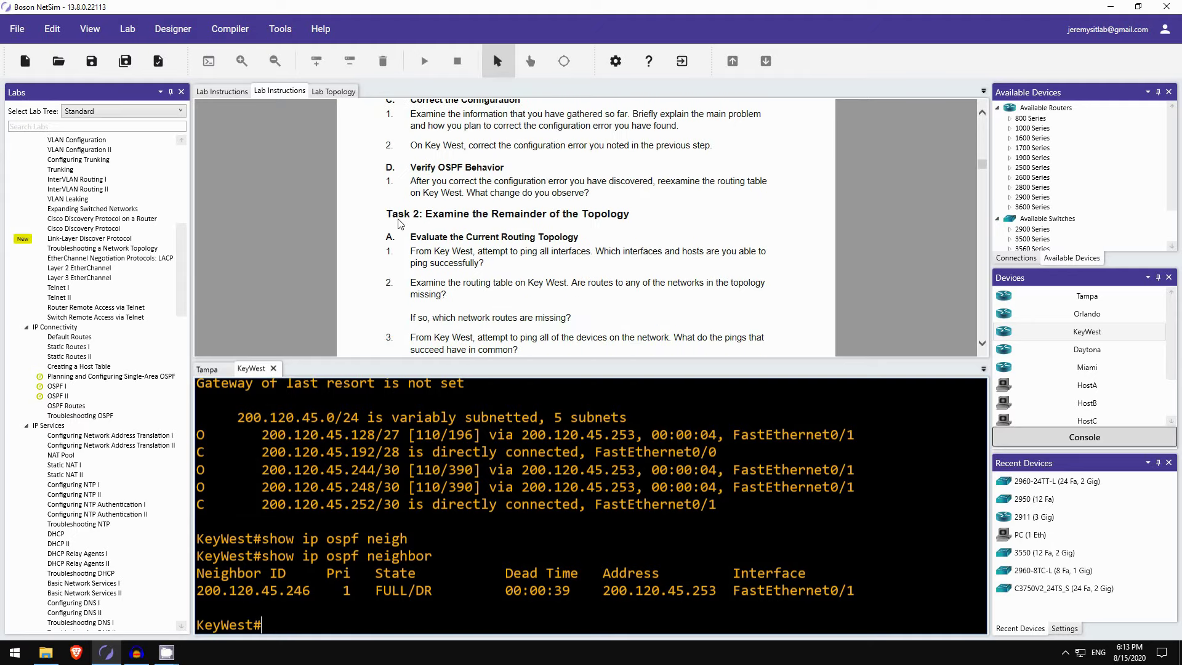